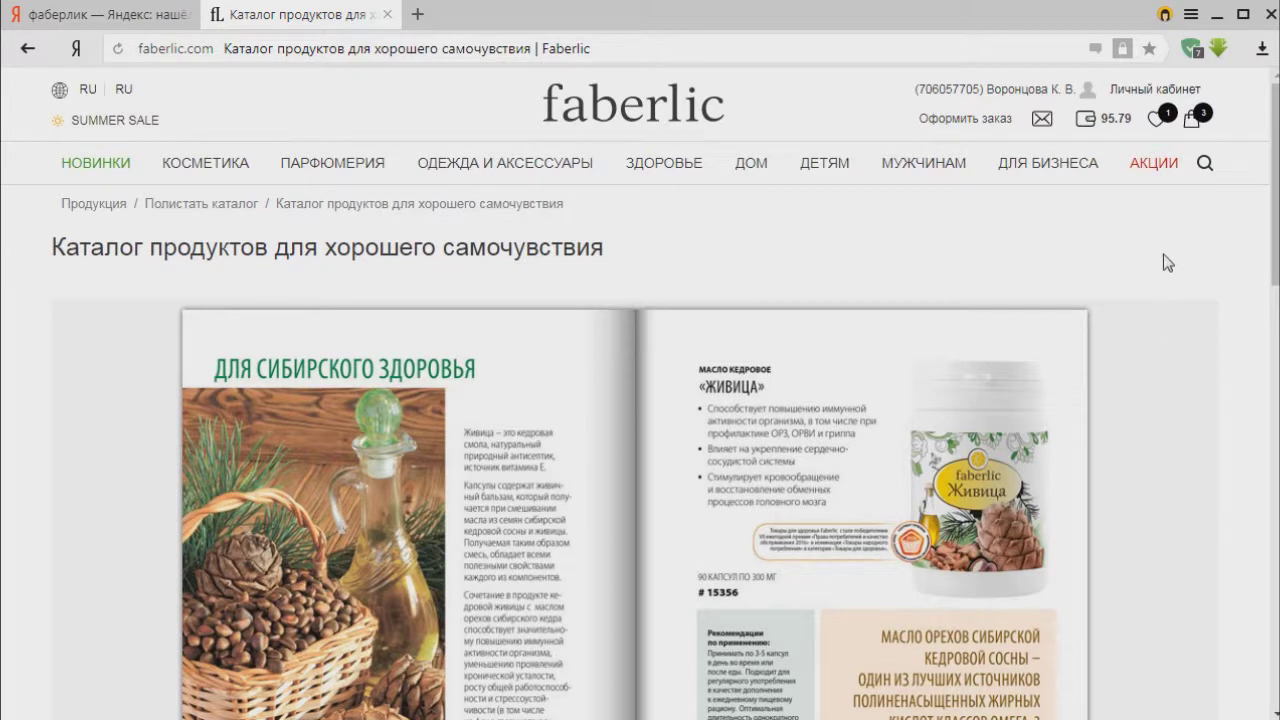
Open the quick order form (Быстрый заказ) at its product ordering section.
{"action": "mouse_move", "coordinate": [990, 122]}
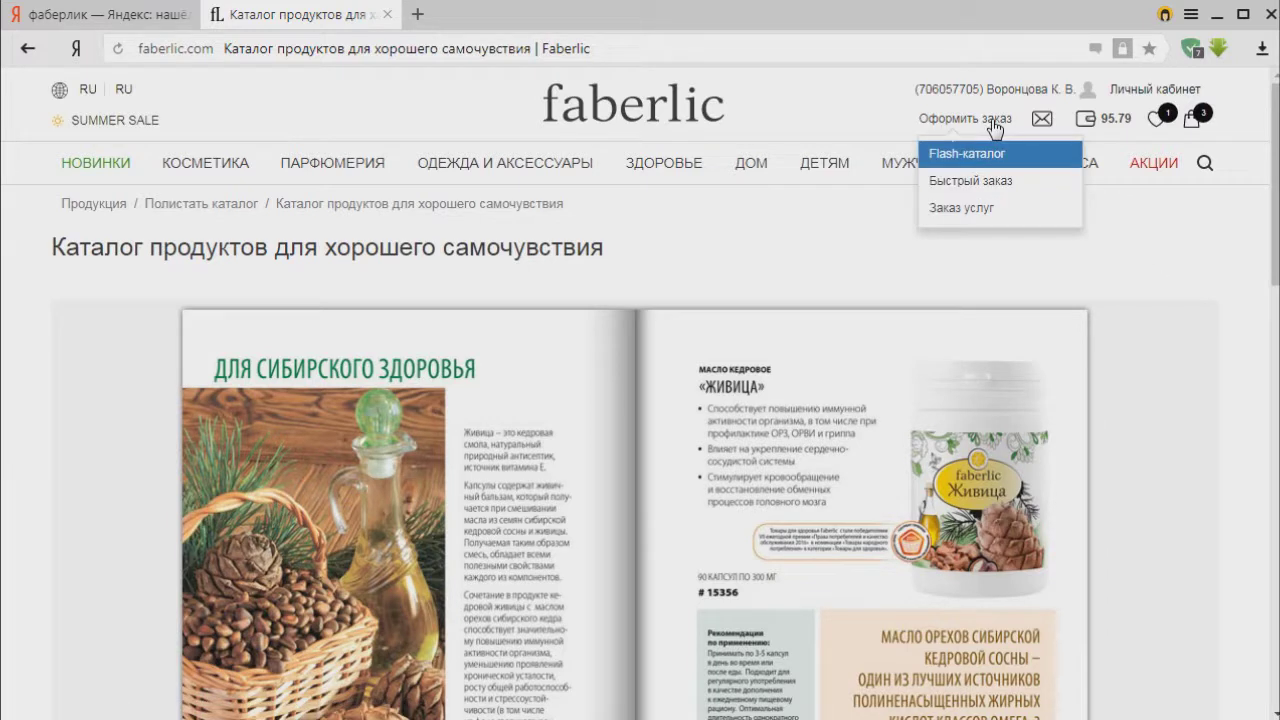
{"action": "left_click", "coordinate": [1001, 181]}
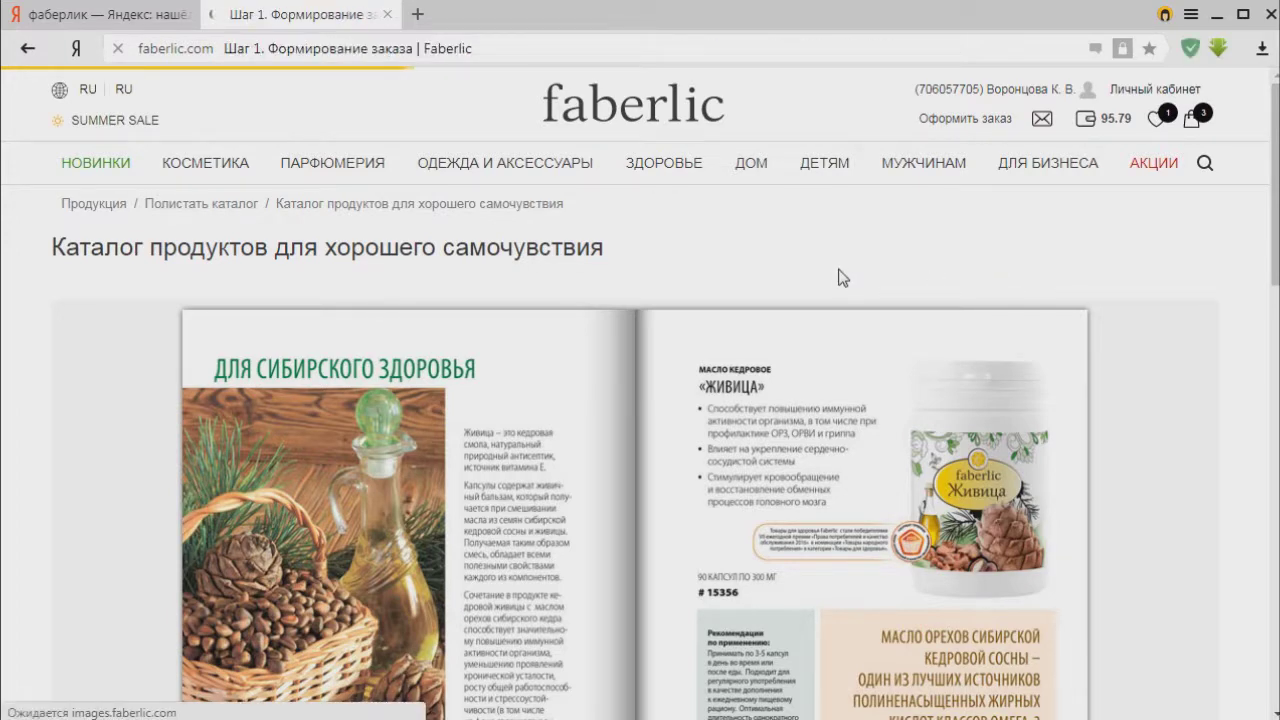
{"action": "scroll", "coordinate": [703, 514], "scroll_direction": "down", "scroll_amount": 2}
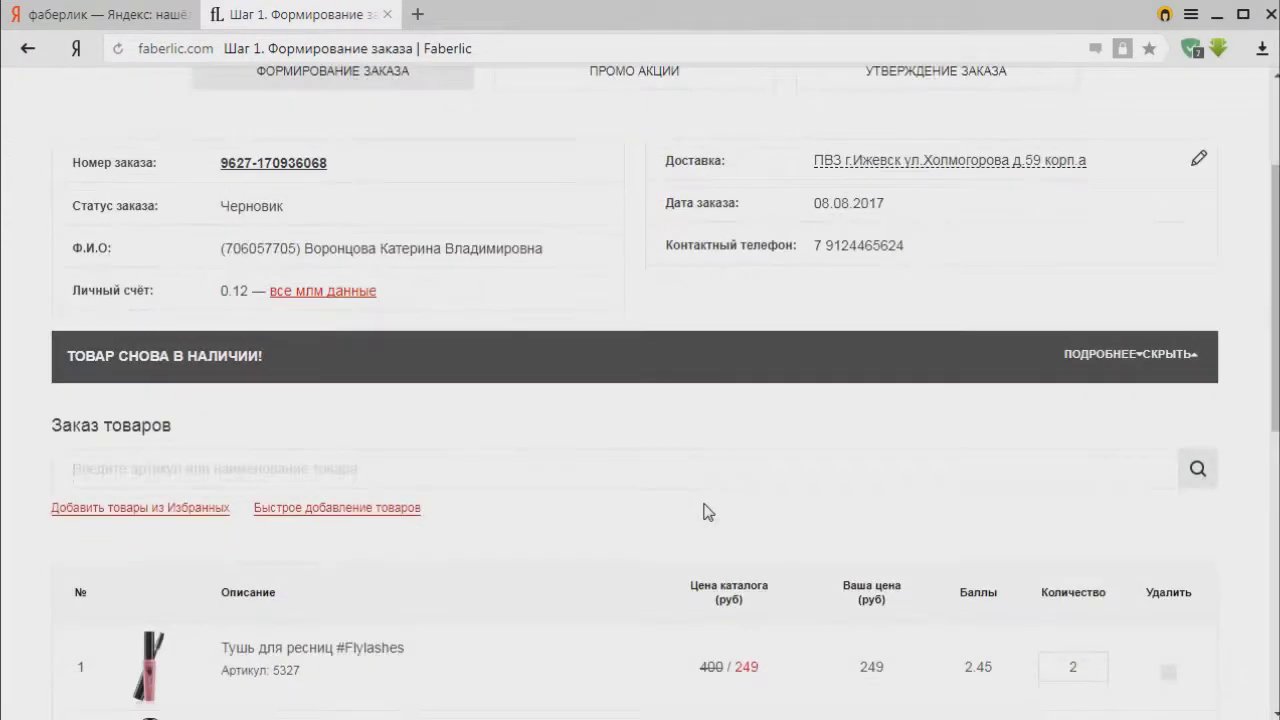
{"action": "scroll", "coordinate": [686, 511], "scroll_direction": "down", "scroll_amount": 1}
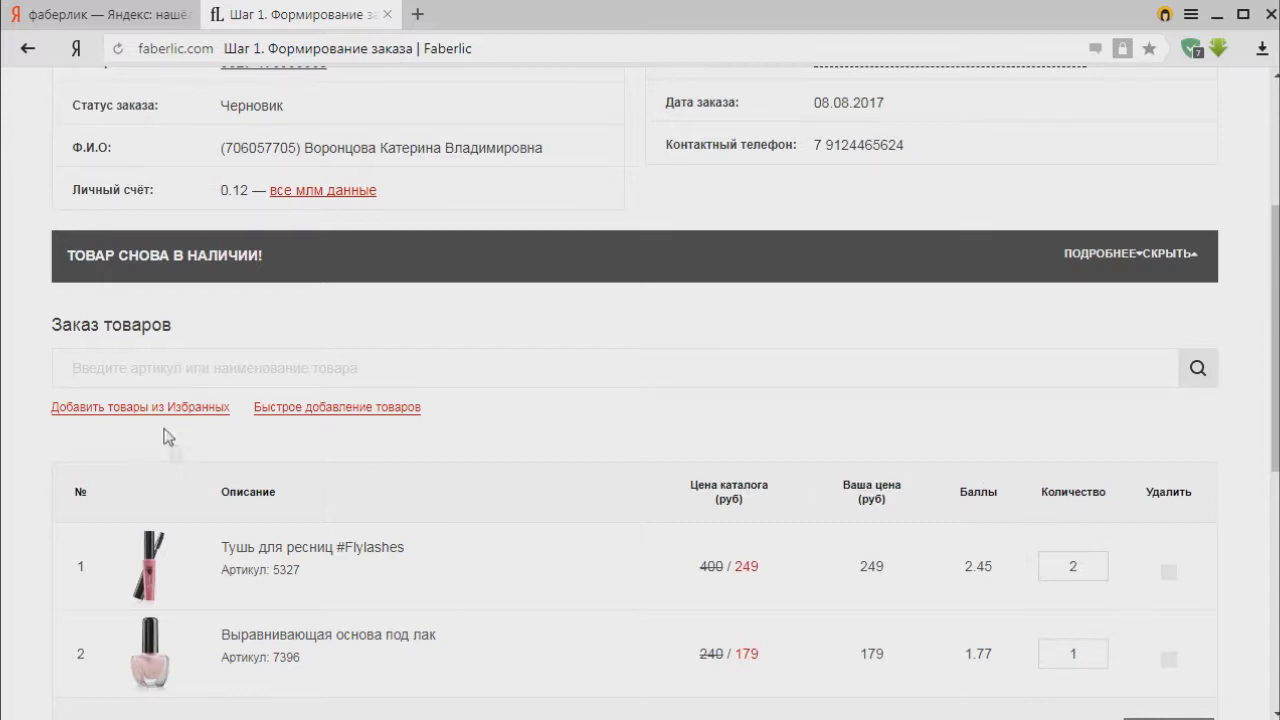
Search the order's products for "стиральный" and view the card of the 800 g universal washing powder, article 11255.
{"action": "left_click", "coordinate": [135, 368]}
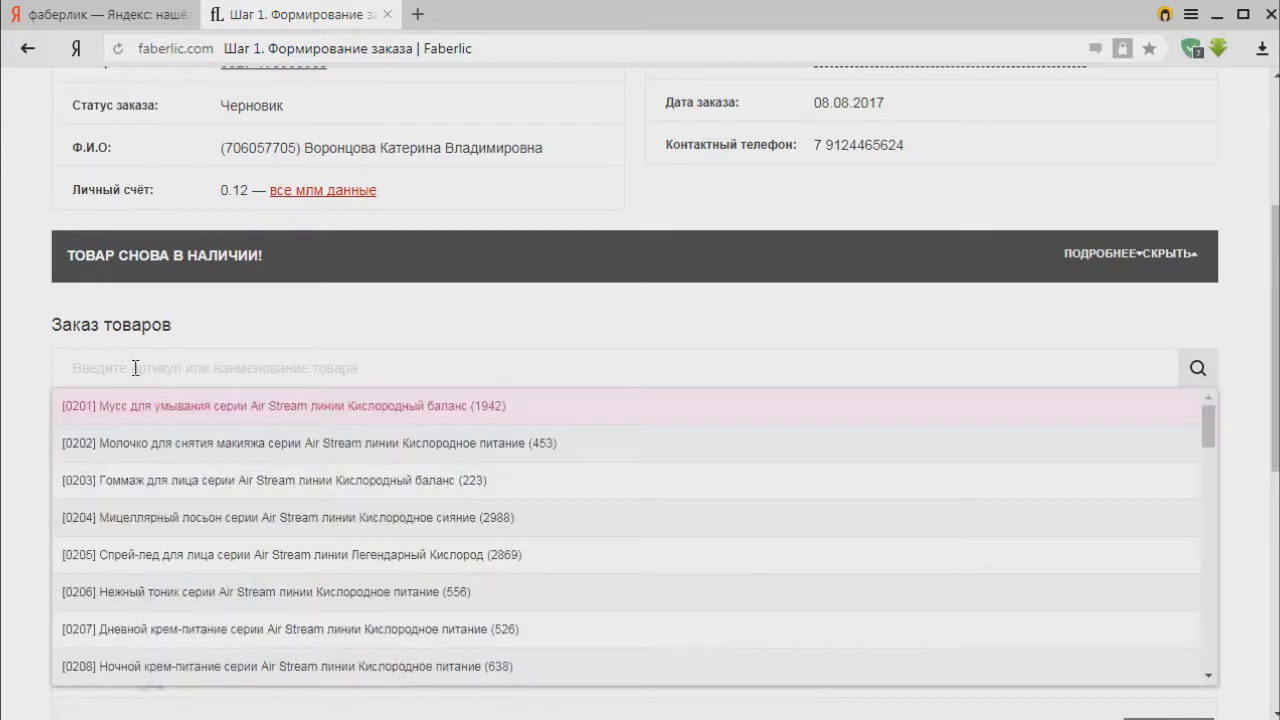
{"action": "type", "text": "стираль"}
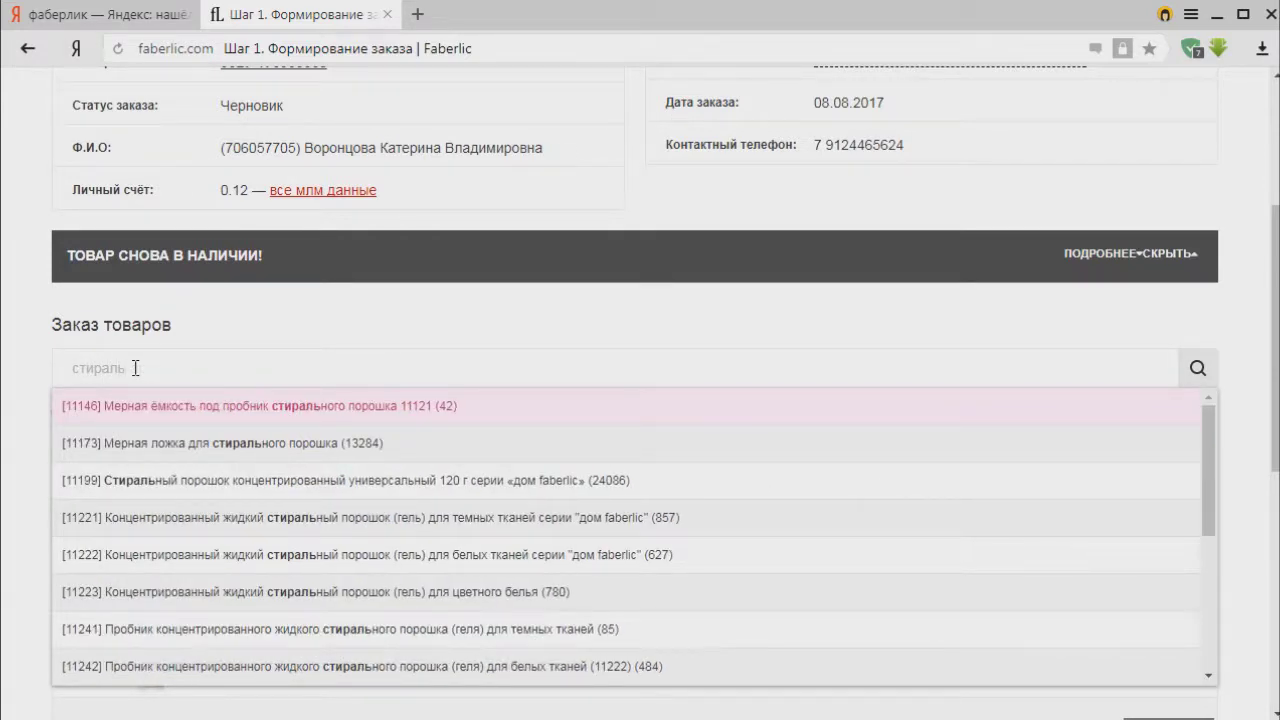
{"action": "type", "text": "ный"}
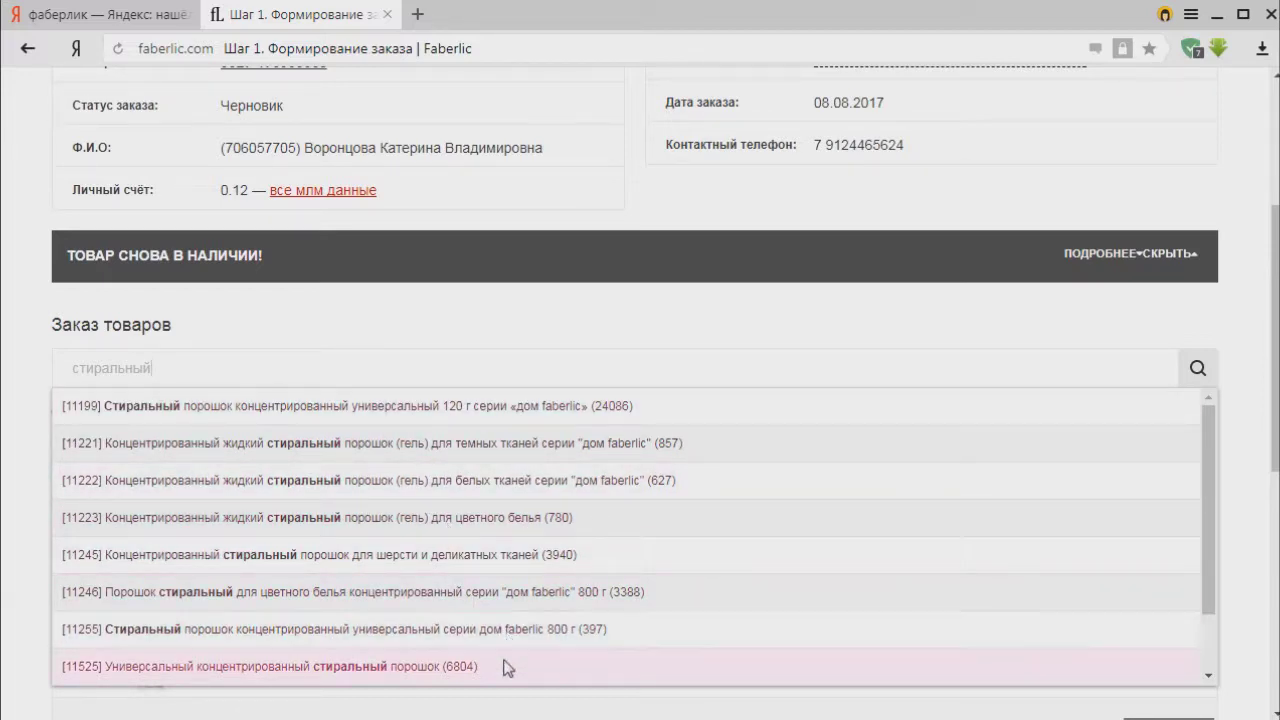
{"action": "scroll", "coordinate": [545, 670], "scroll_direction": "down", "scroll_amount": 1}
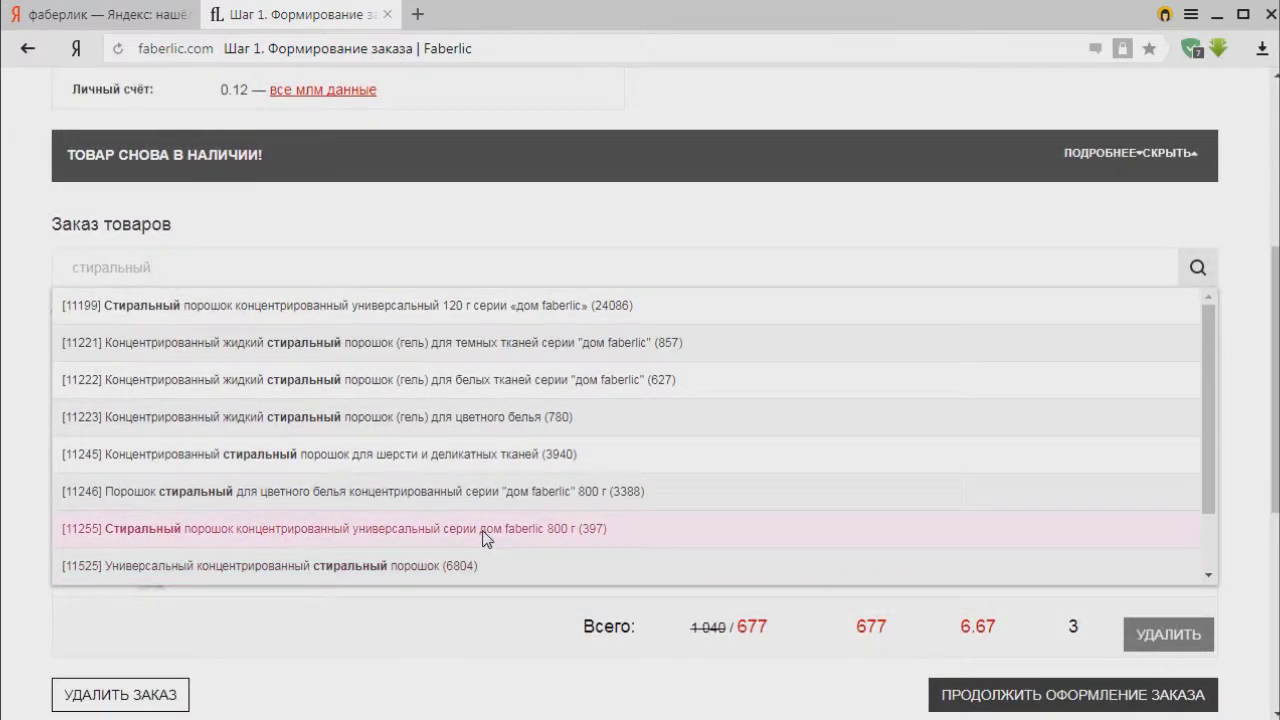
{"action": "left_click", "coordinate": [483, 531]}
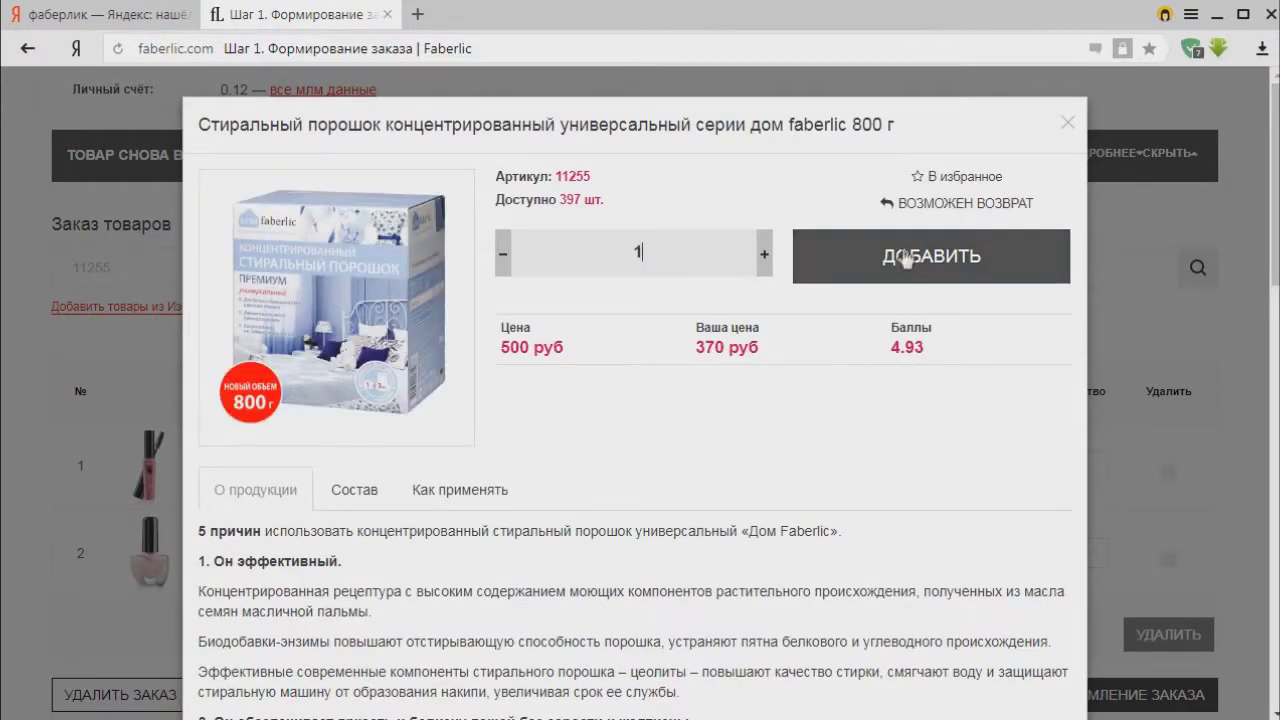
{"action": "left_click", "coordinate": [1070, 123]}
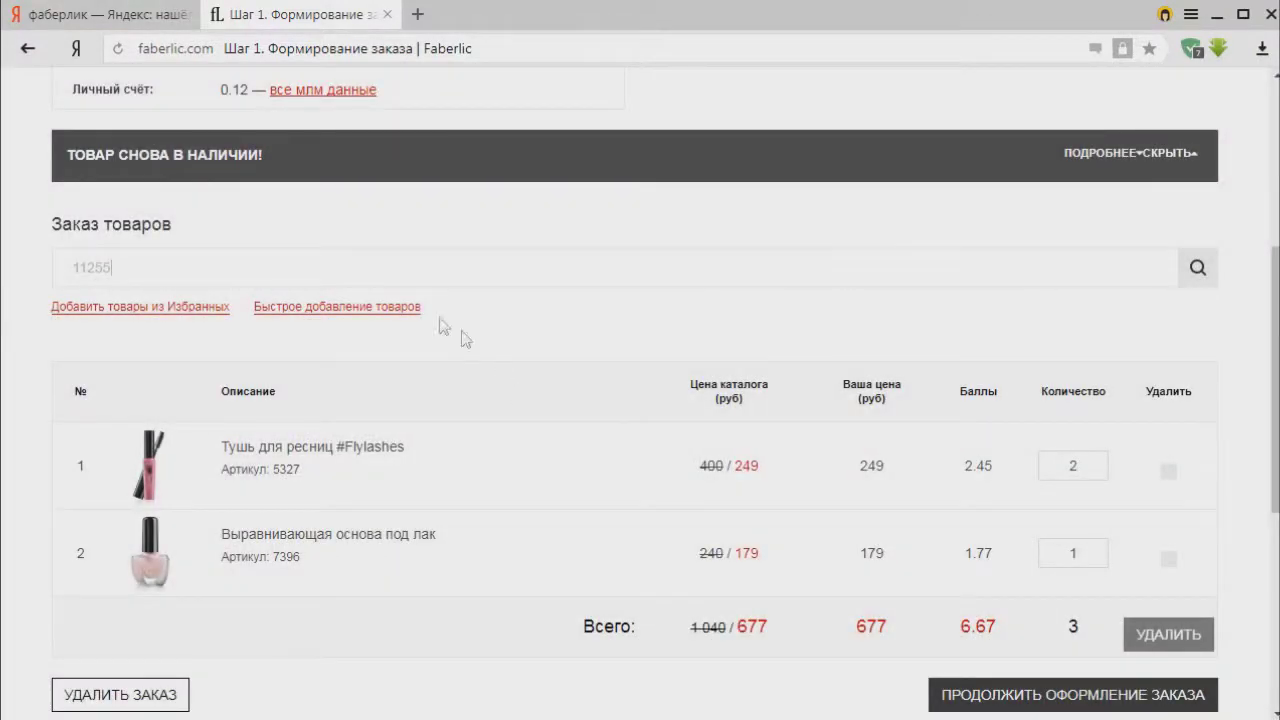
Clear the product search and look up "стиральный" again.
{"action": "left_click", "coordinate": [386, 267]}
{"action": "key", "text": "BackSpace"}
{"action": "key", "text": "BackSpace"}
{"action": "key", "text": "BackSpace"}
{"action": "key", "text": "BackSpace"}
{"action": "key", "text": "BackSpace"}
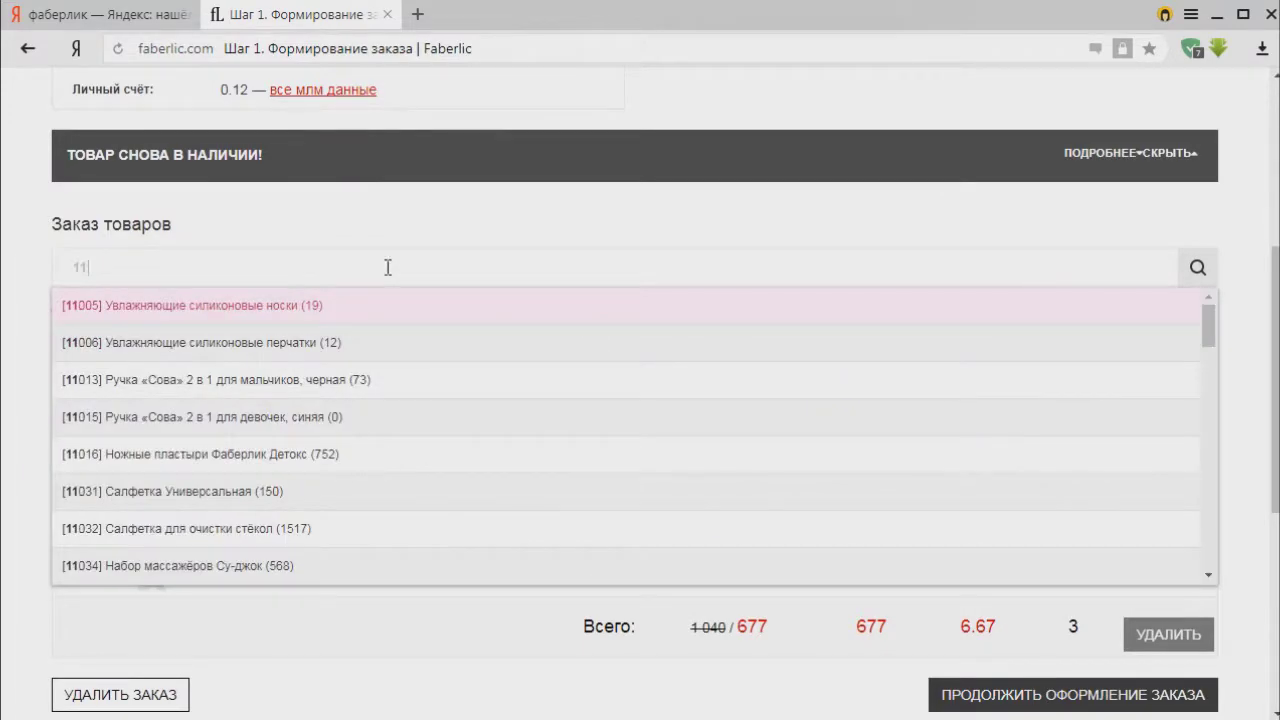
{"action": "type", "text": "сираль"}
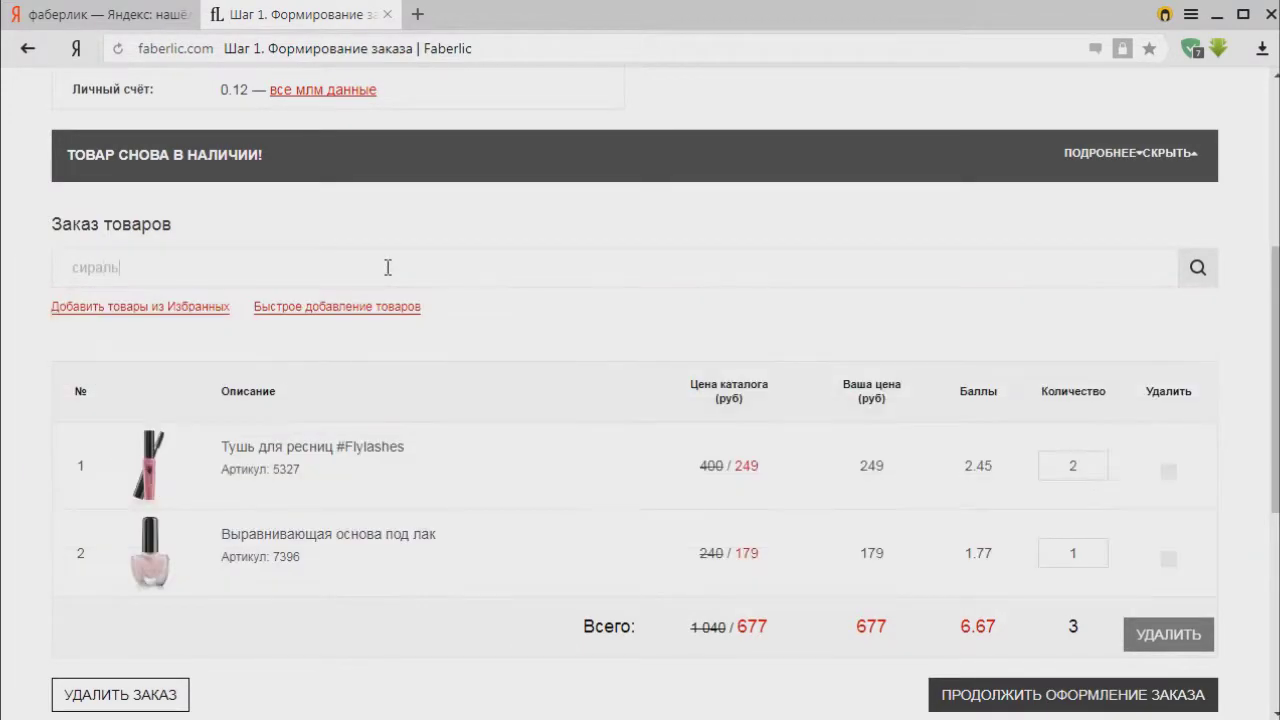
{"action": "type", "text": "ны"}
{"action": "key", "text": "BackSpace"}
{"action": "key", "text": "BackSpace"}
{"action": "key", "text": "BackSpace"}
{"action": "key", "text": "BackSpace"}
{"action": "key", "text": "BackSpace"}
{"action": "key", "text": "BackSpace"}
{"action": "key", "text": "BackSpace"}
{"action": "key", "text": "BackSpace"}
{"action": "type", "text": "стираль"}
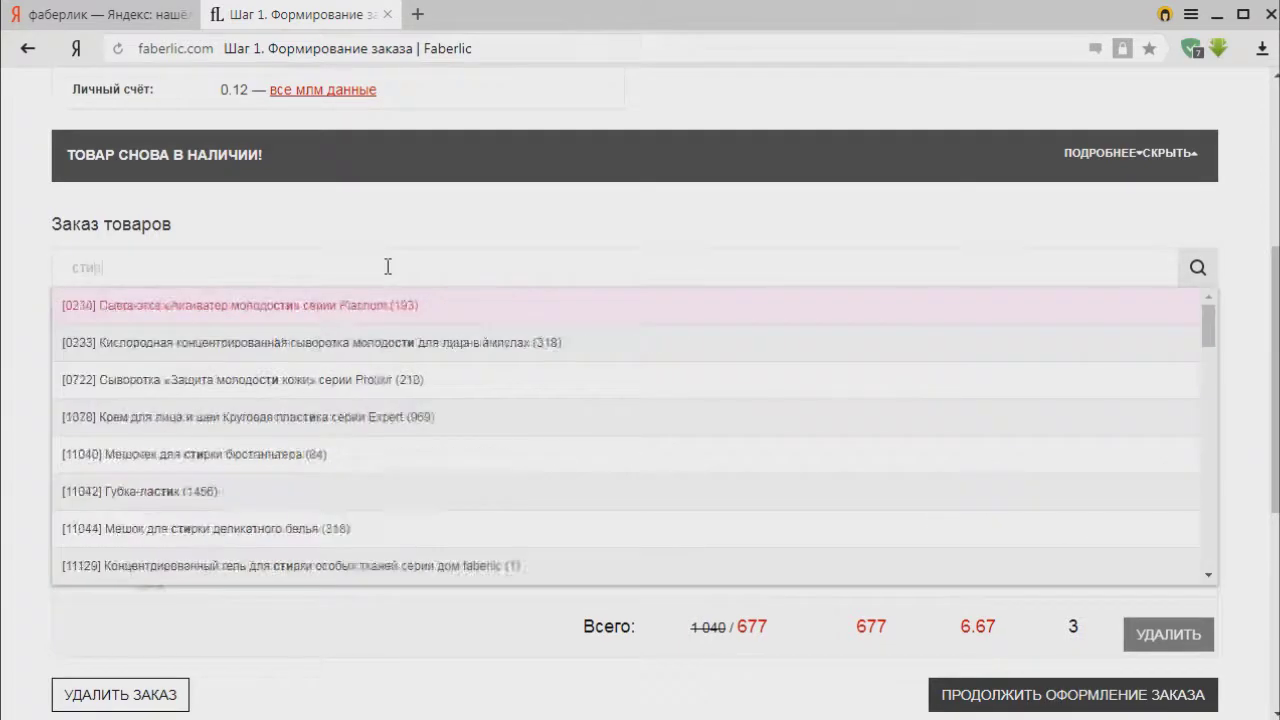
{"action": "type", "text": "ный"}
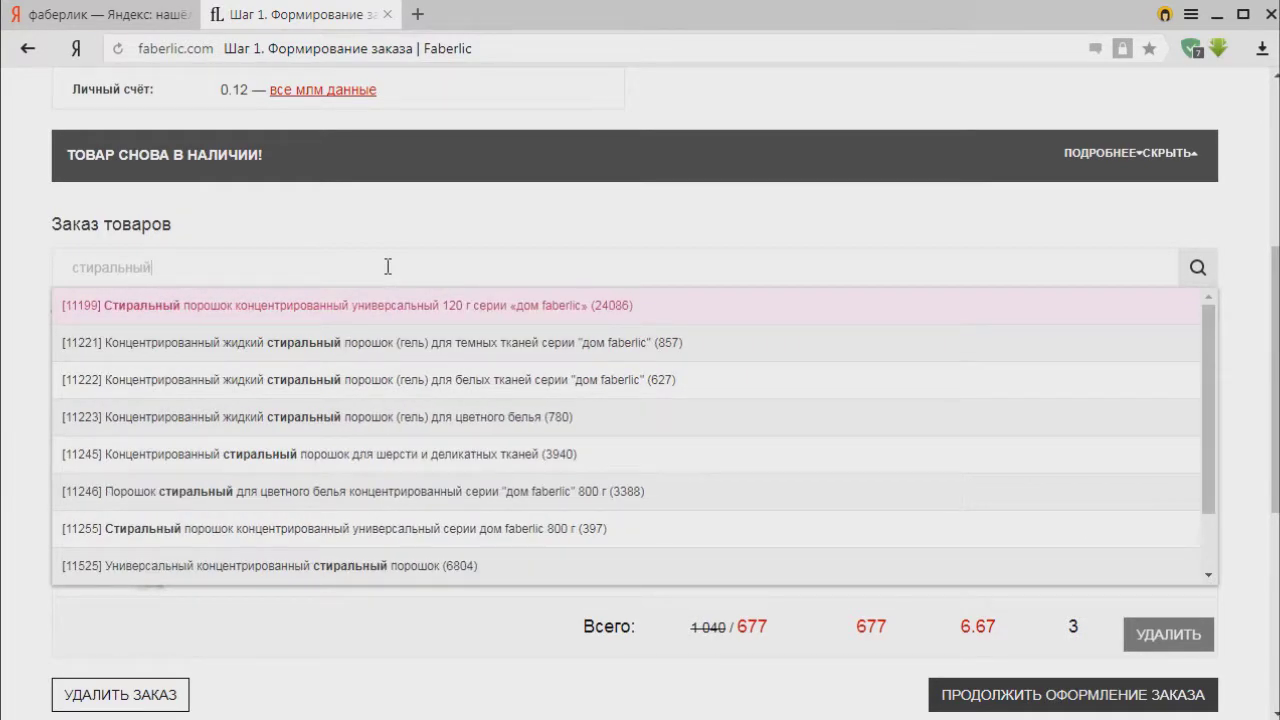
Review the description of the 120 g universal washing powder, article 11199, and add one pack to the order.
{"action": "left_click", "coordinate": [402, 303]}
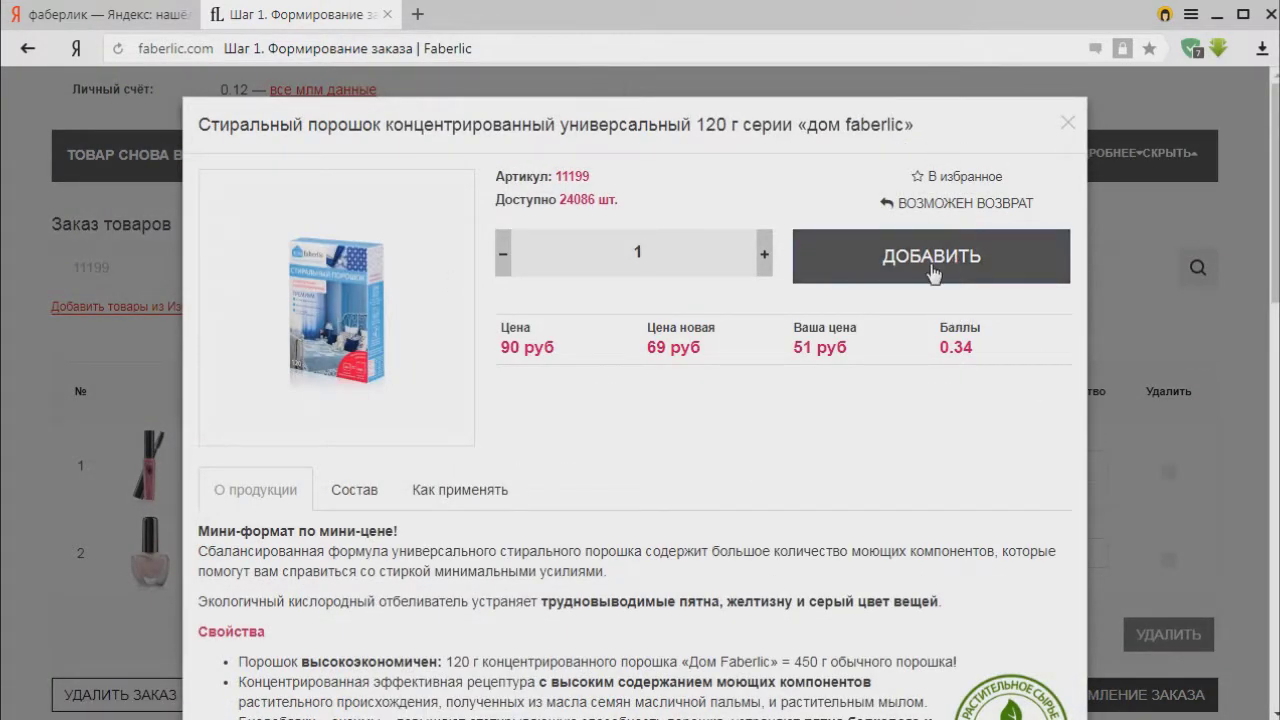
{"action": "scroll", "coordinate": [796, 471], "scroll_direction": "down", "scroll_amount": 5}
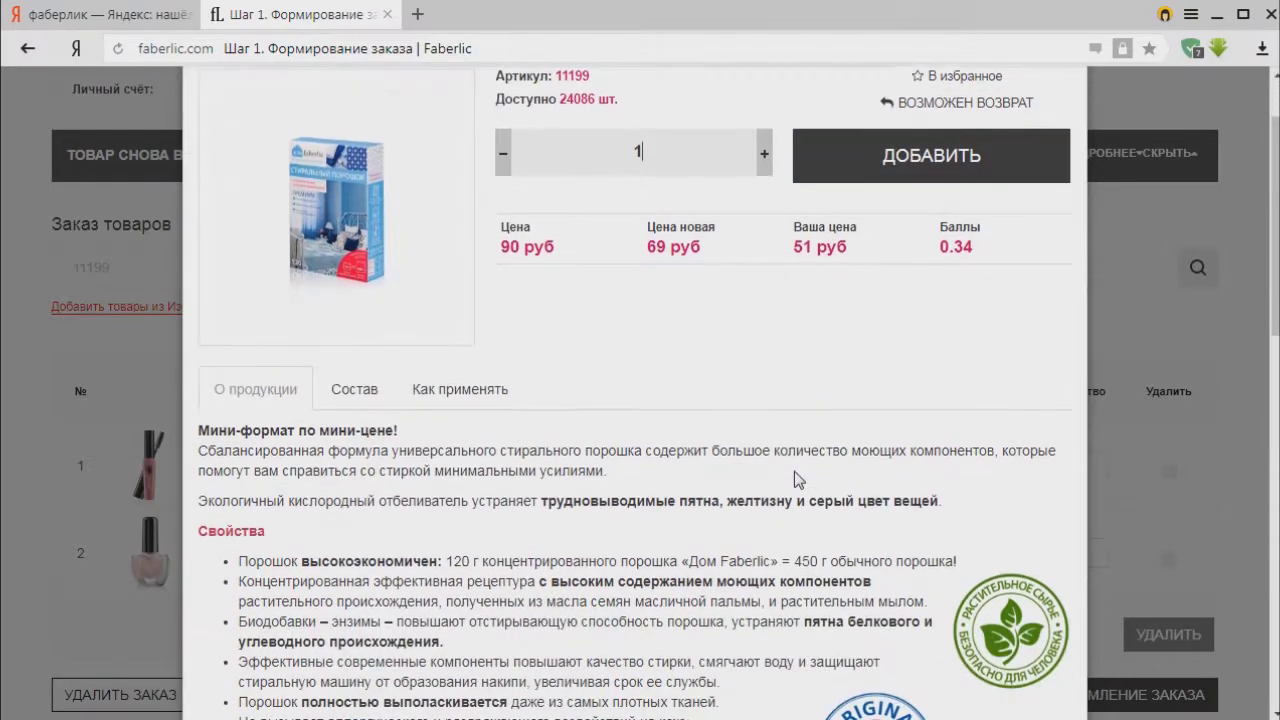
{"action": "scroll", "coordinate": [794, 476], "scroll_direction": "down", "scroll_amount": 3}
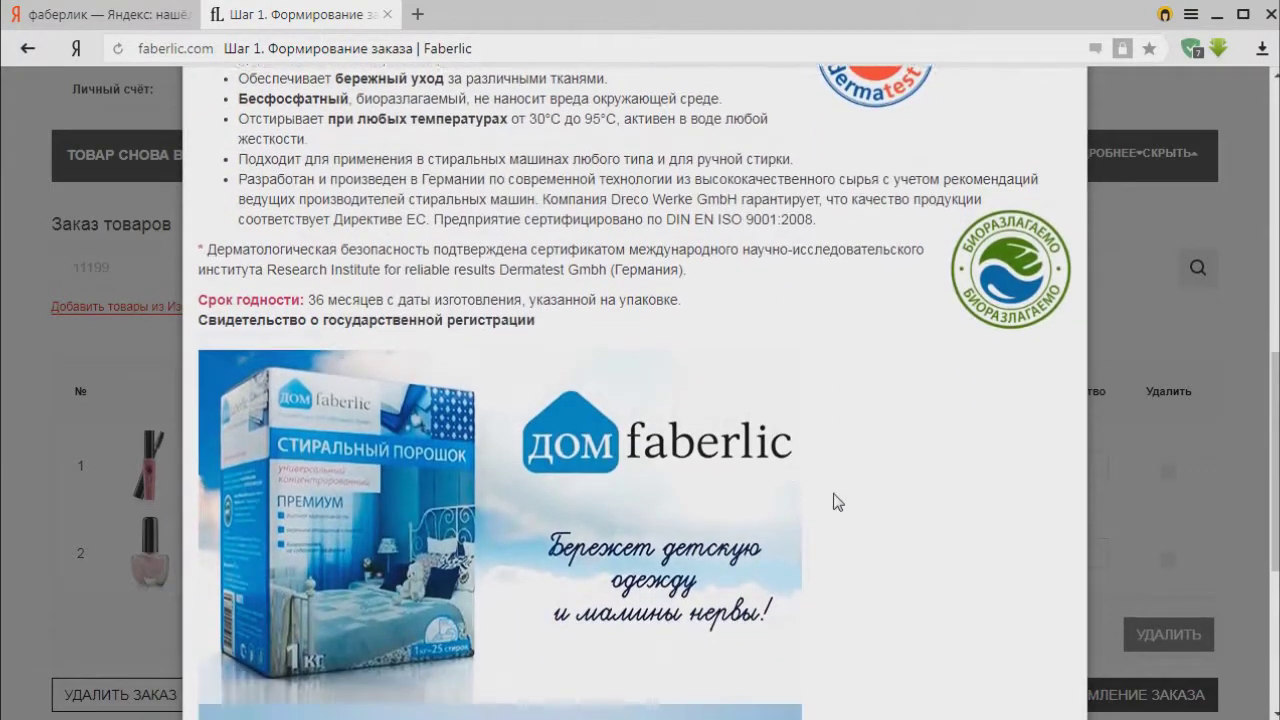
{"action": "scroll", "coordinate": [840, 503], "scroll_direction": "up", "scroll_amount": 8}
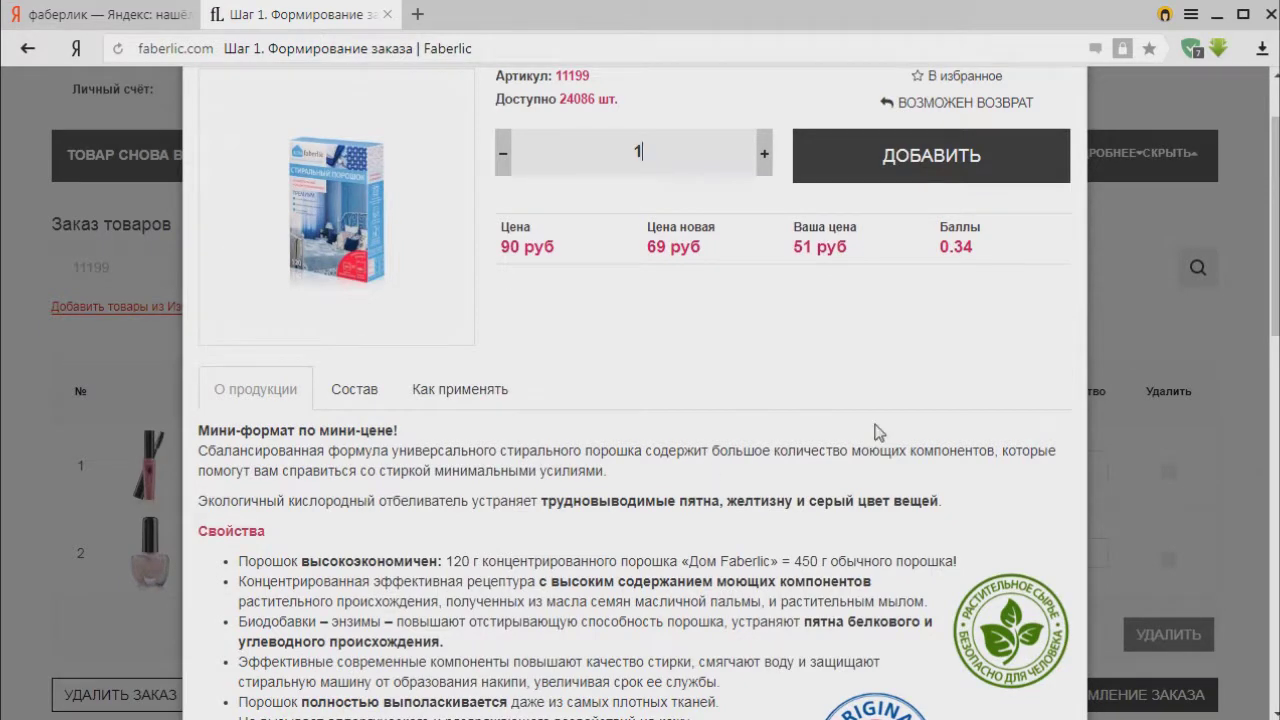
{"action": "scroll", "coordinate": [880, 432], "scroll_direction": "up", "scroll_amount": 1}
{"action": "left_click", "coordinate": [938, 262]}
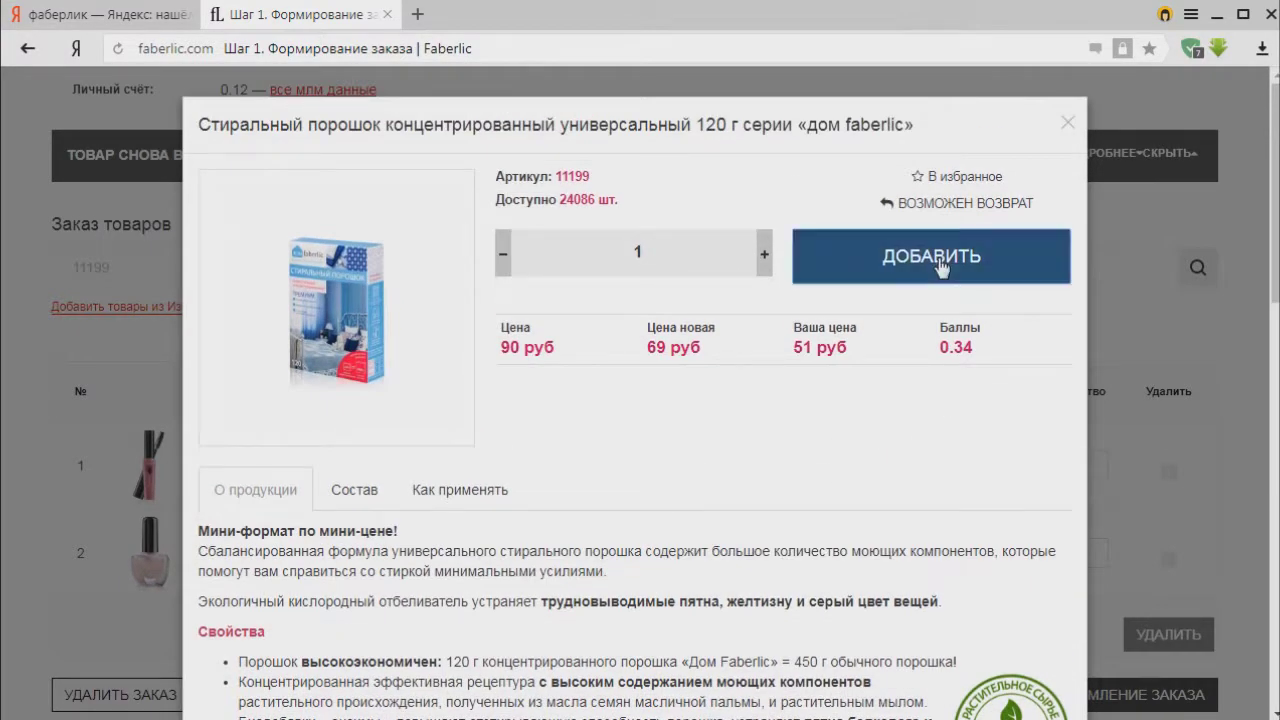
{"action": "left_click", "coordinate": [53, 339]}
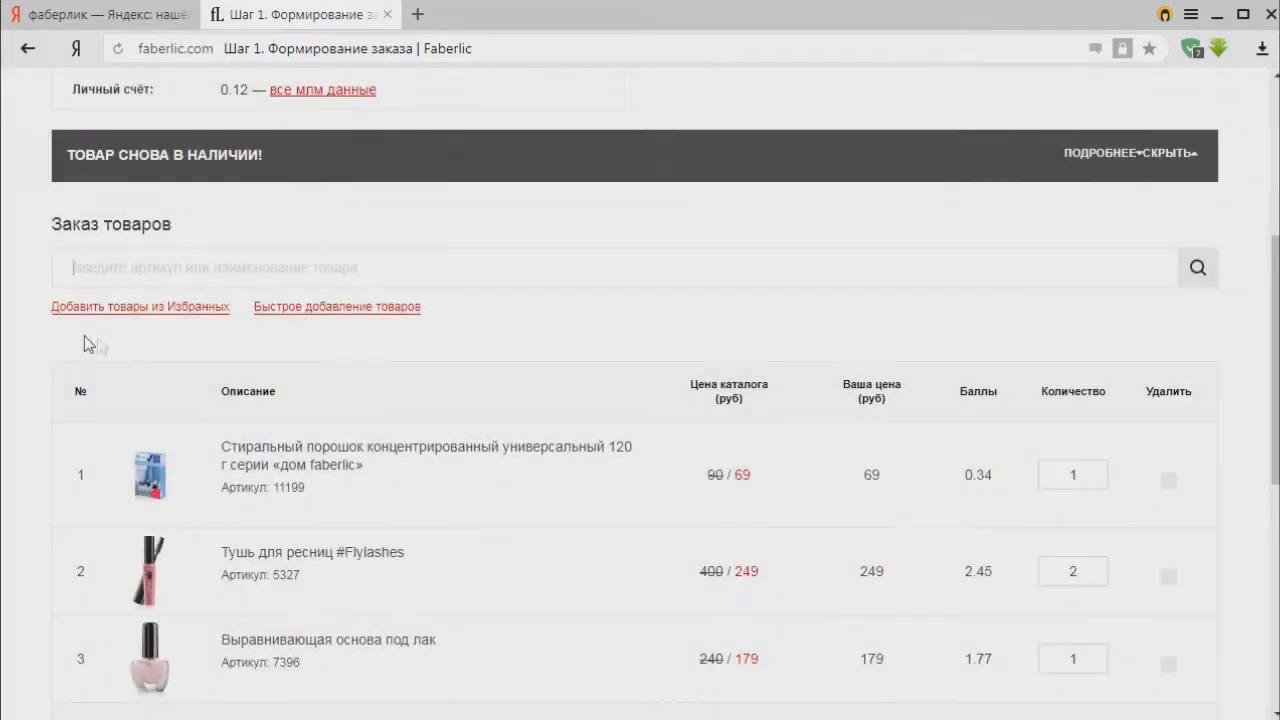
Look up article 0203 and open the card of the Air Stream face gommage.
{"action": "left_click", "coordinate": [143, 262]}
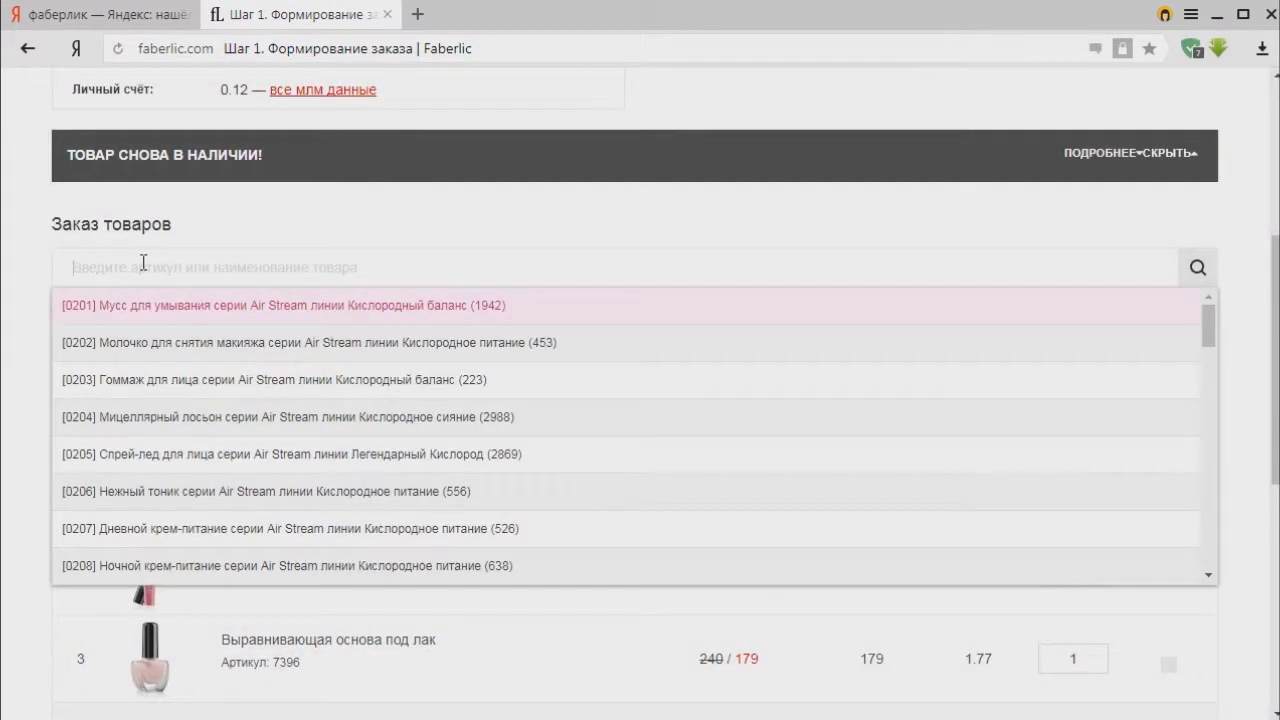
{"action": "type", "text": "02"}
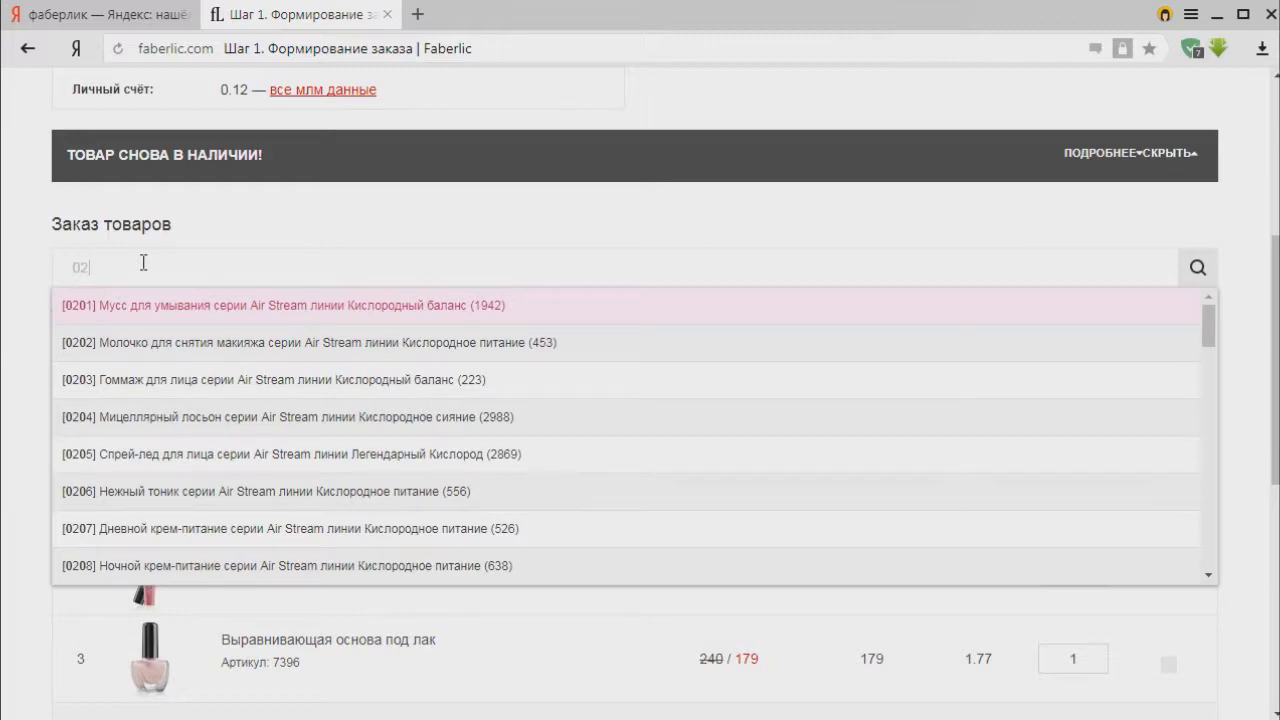
{"action": "type", "text": "03"}
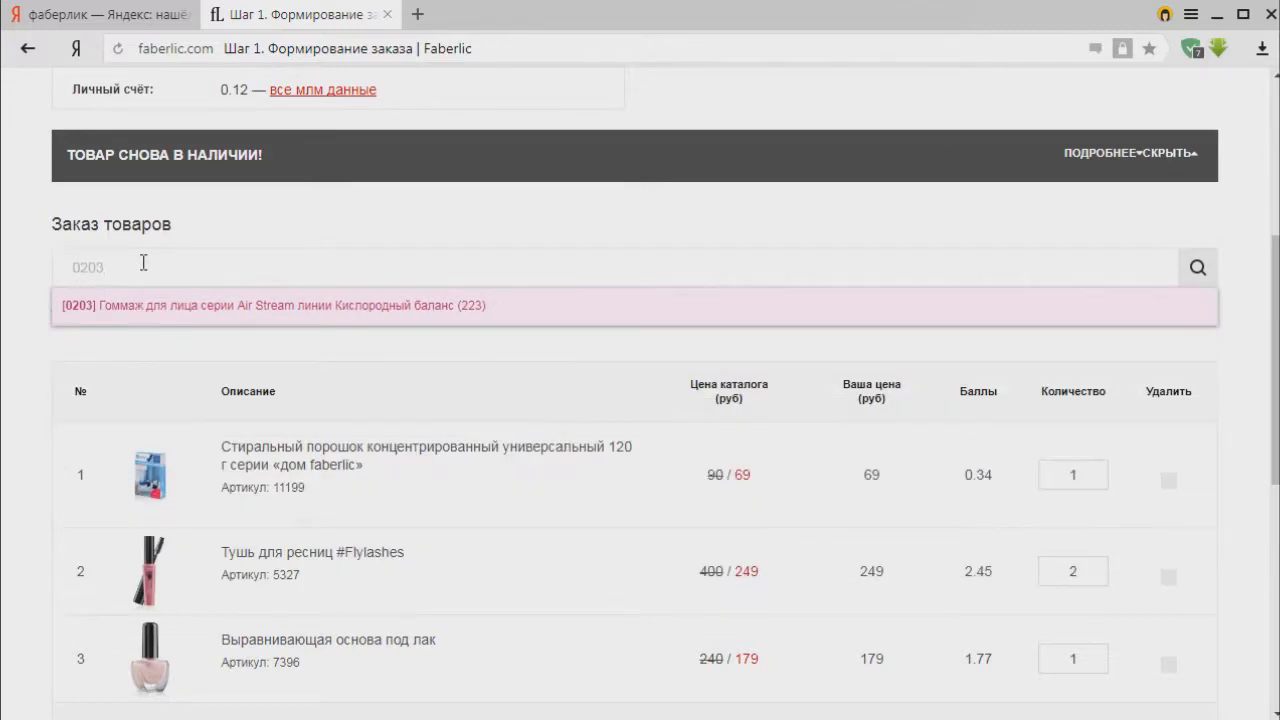
{"action": "left_click", "coordinate": [178, 305]}
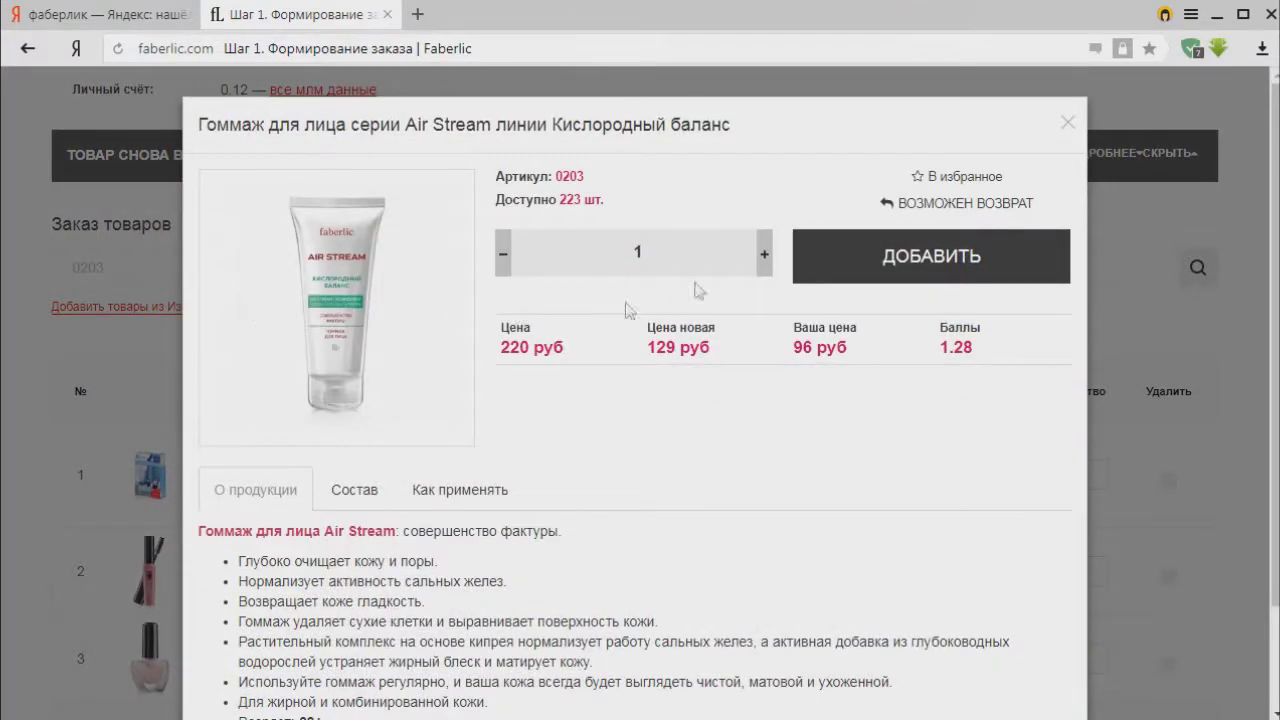
Set the face gommage quantity to 4 and add it to the order.
{"action": "left_click", "coordinate": [754, 260]}
{"action": "key", "text": "BackSpace"}
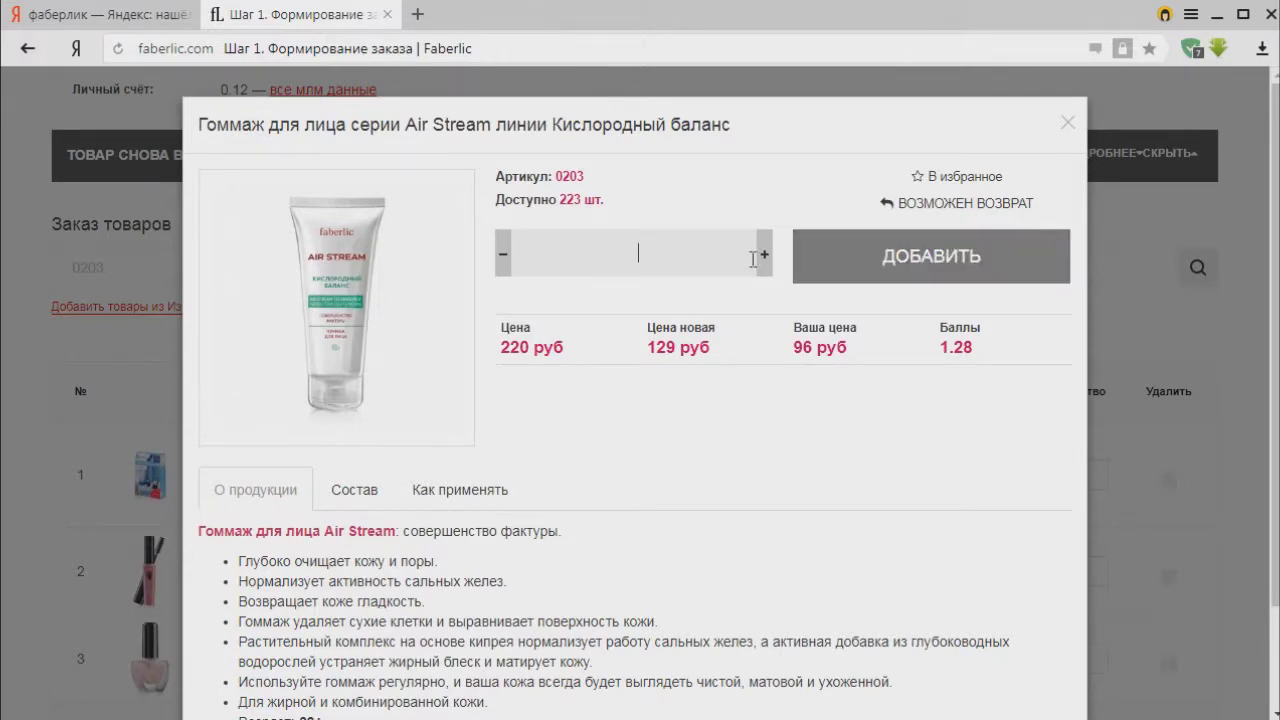
{"action": "type", "text": "4"}
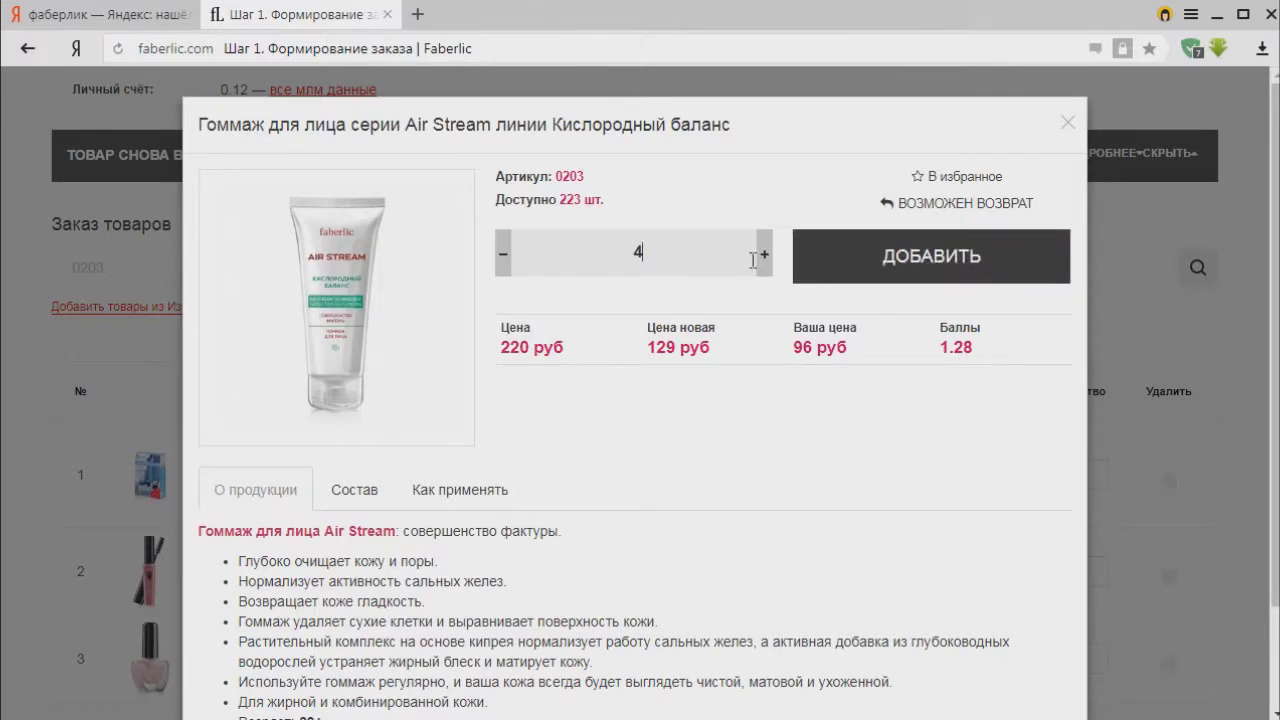
{"action": "left_click", "coordinate": [958, 258]}
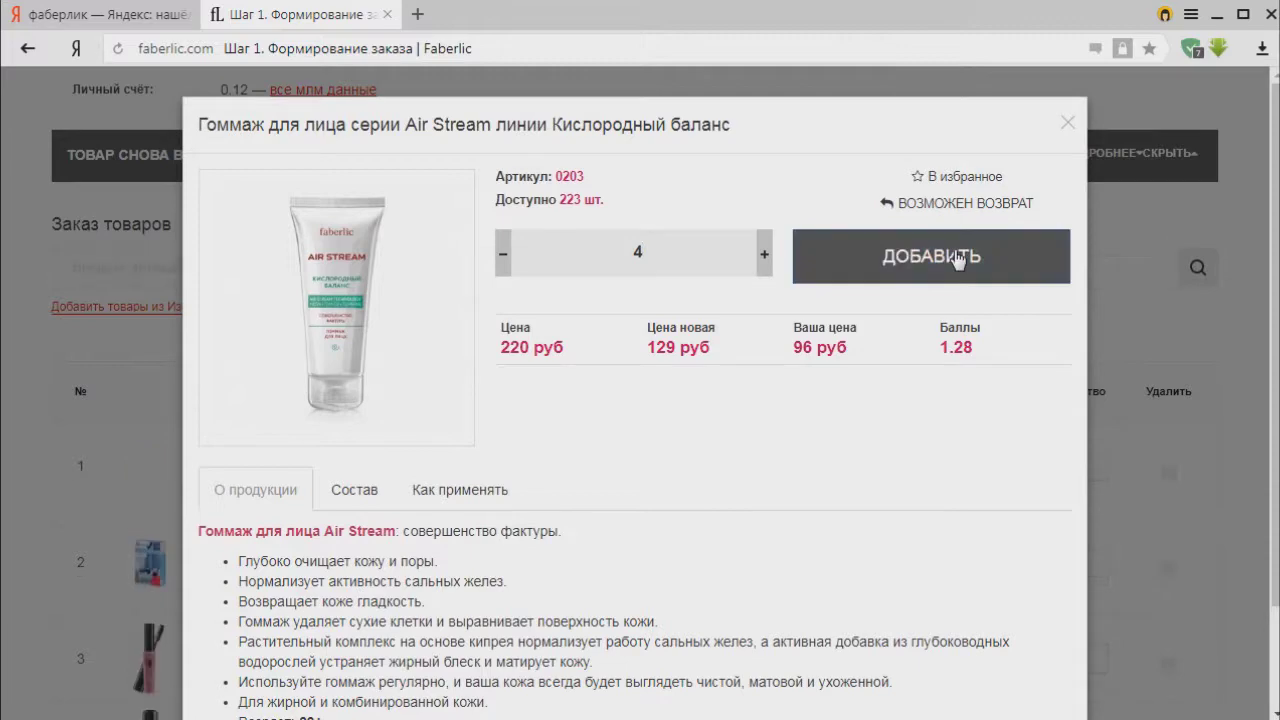
{"action": "left_click", "coordinate": [1150, 448]}
Continue the order to the promotions stage and look through the offers in the Акции каталога group.
{"action": "scroll", "coordinate": [1030, 448], "scroll_direction": "down", "scroll_amount": 3}
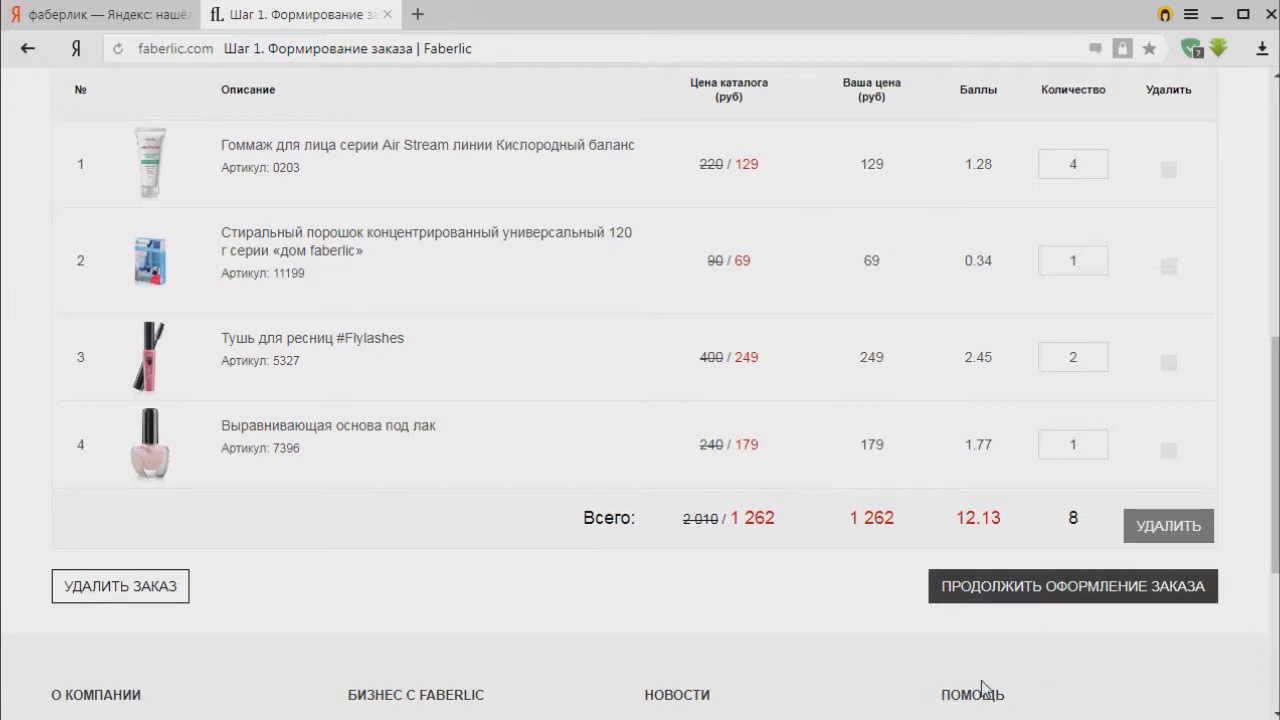
{"action": "left_click", "coordinate": [994, 587]}
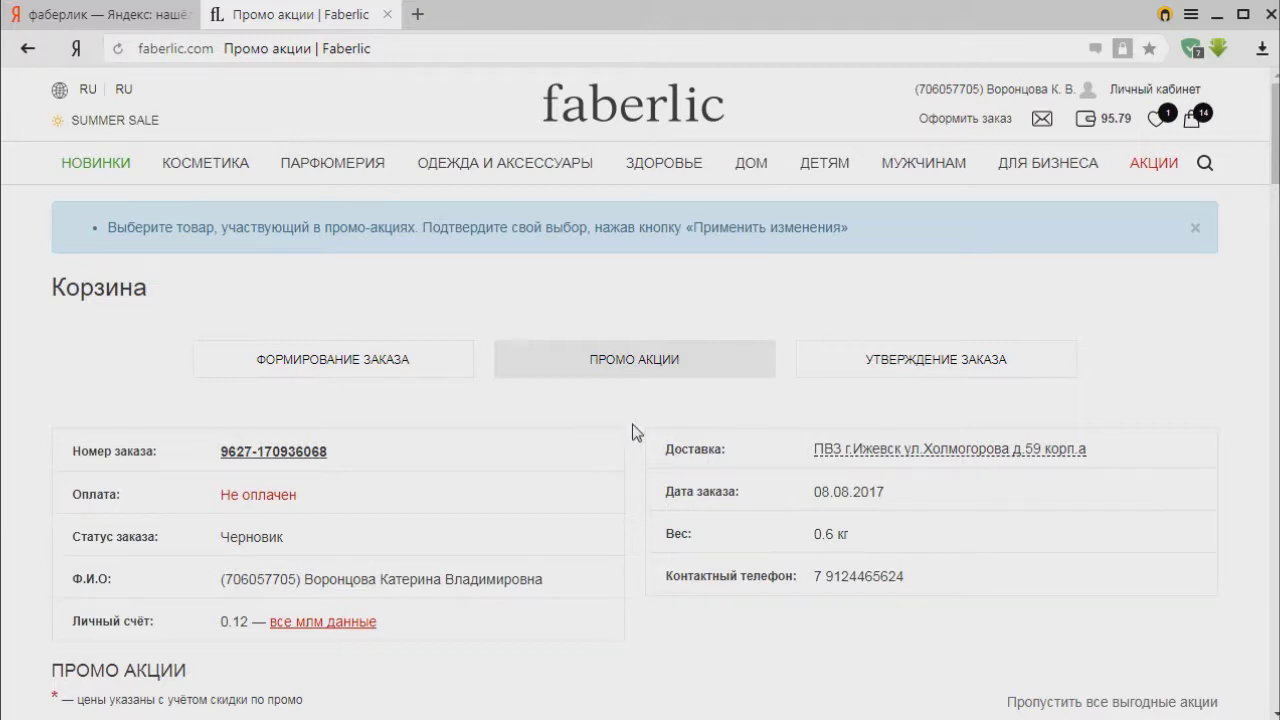
{"action": "scroll", "coordinate": [632, 432], "scroll_direction": "down", "scroll_amount": 1}
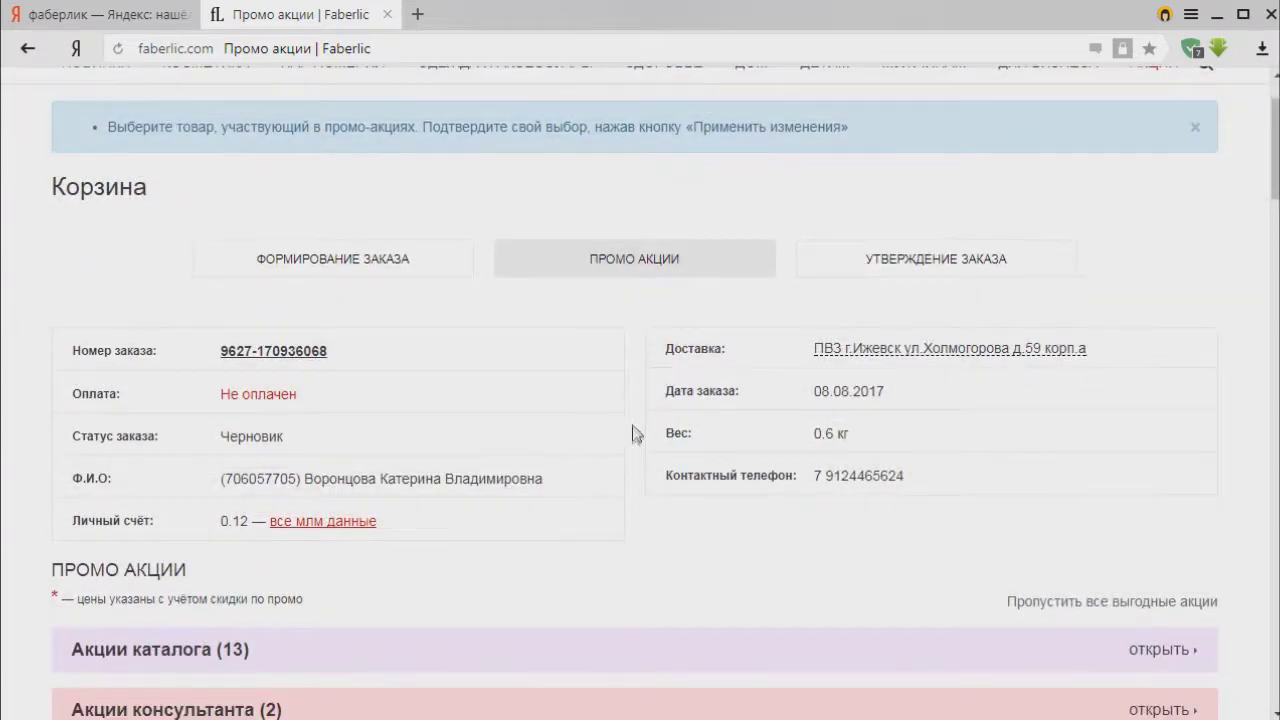
{"action": "scroll", "coordinate": [633, 440], "scroll_direction": "down", "scroll_amount": 1}
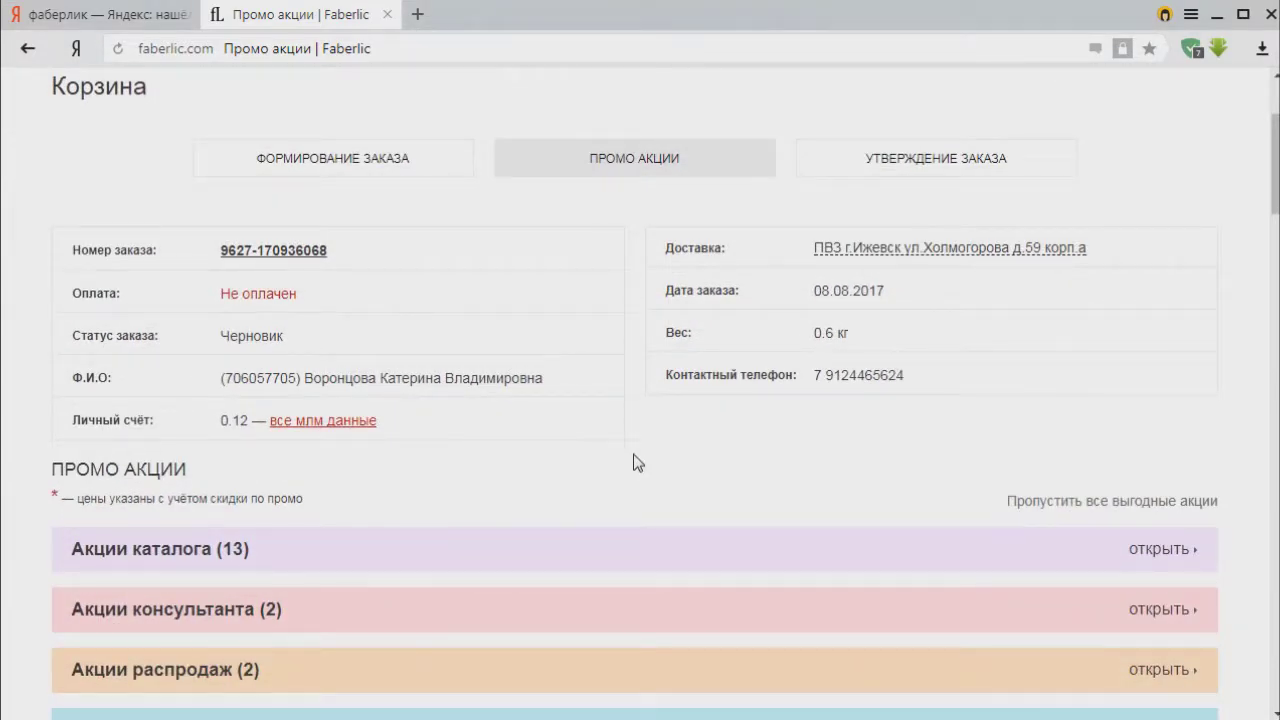
{"action": "left_click", "coordinate": [666, 552]}
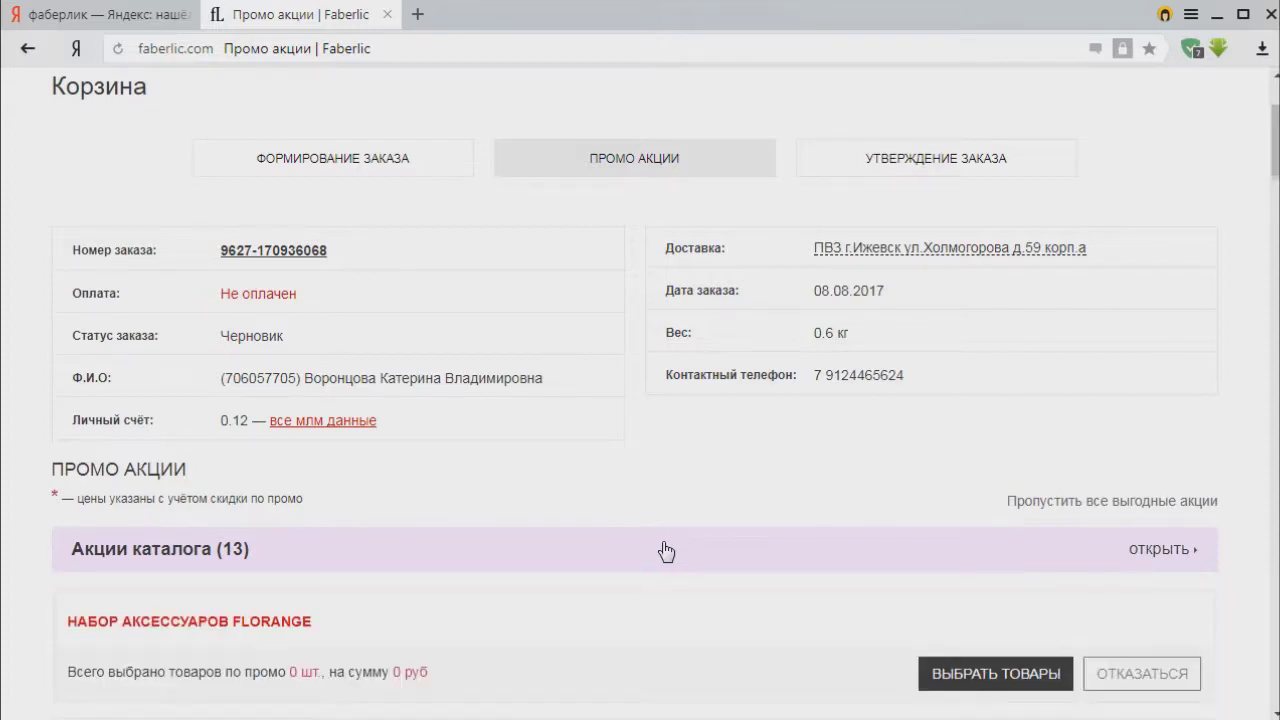
{"action": "scroll", "coordinate": [666, 552], "scroll_direction": "down", "scroll_amount": 2}
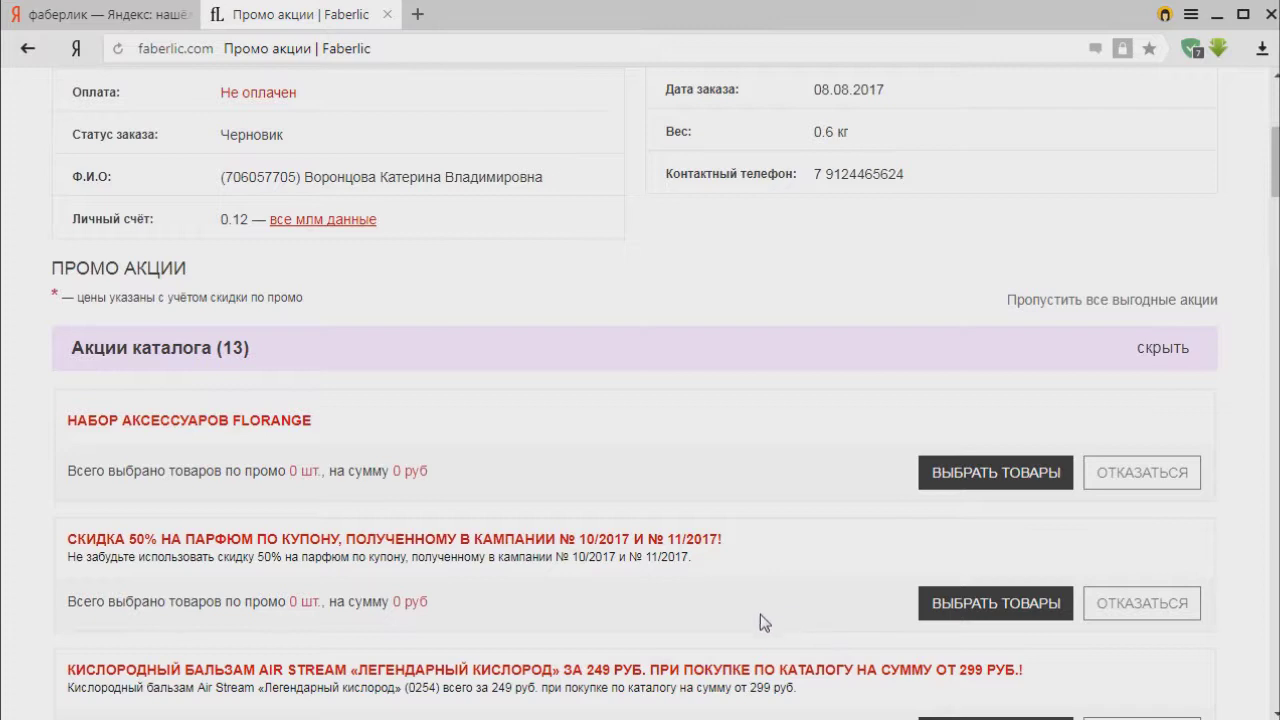
{"action": "scroll", "coordinate": [760, 614], "scroll_direction": "down", "scroll_amount": 1}
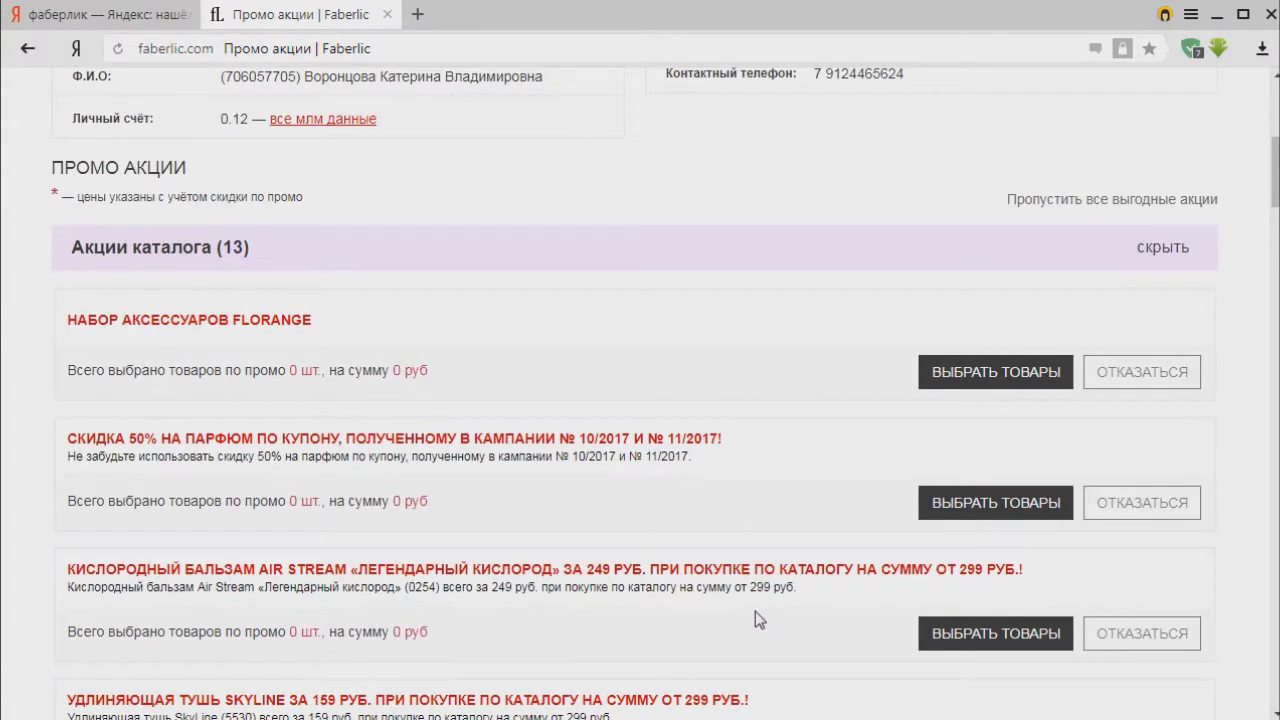
{"action": "scroll", "coordinate": [757, 613], "scroll_direction": "down", "scroll_amount": 1}
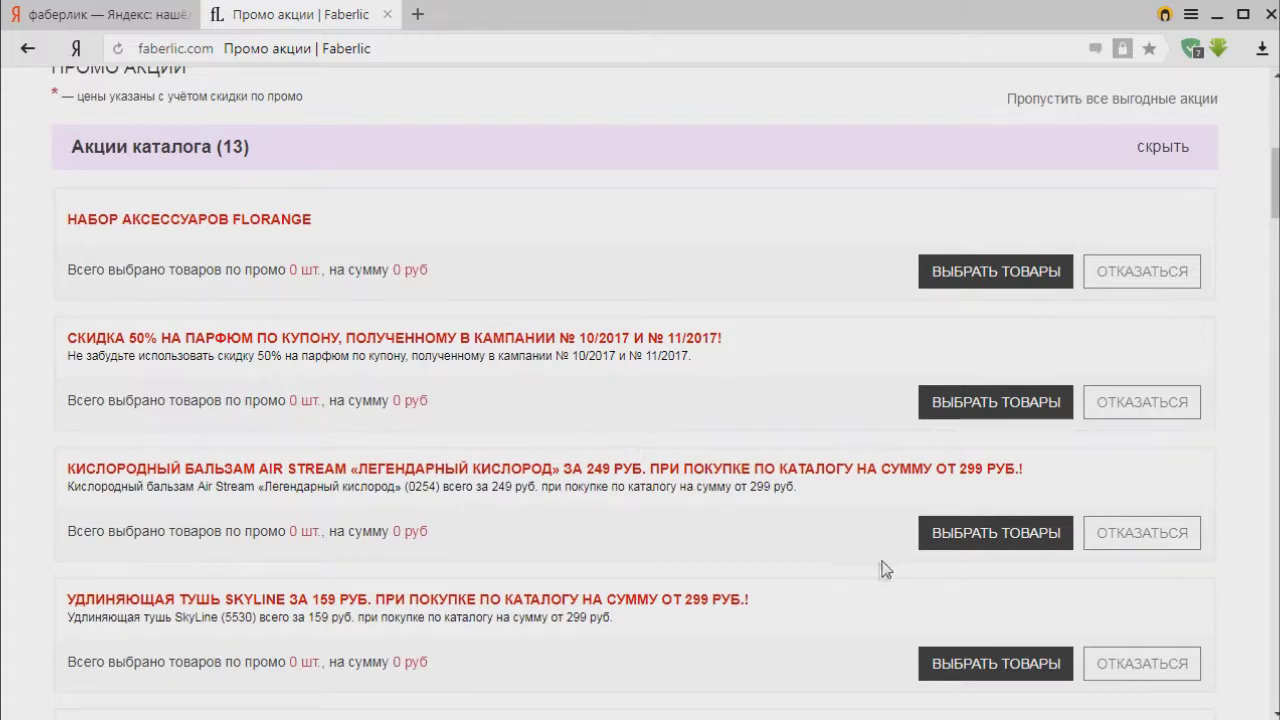
Select one Donna Felice women's eau de parfum, article 3148, from the 15 ml fragrances promotion at 149 rubles.
{"action": "scroll", "coordinate": [879, 572], "scroll_direction": "down", "scroll_amount": 1}
{"action": "scroll", "coordinate": [829, 583], "scroll_direction": "down", "scroll_amount": 2}
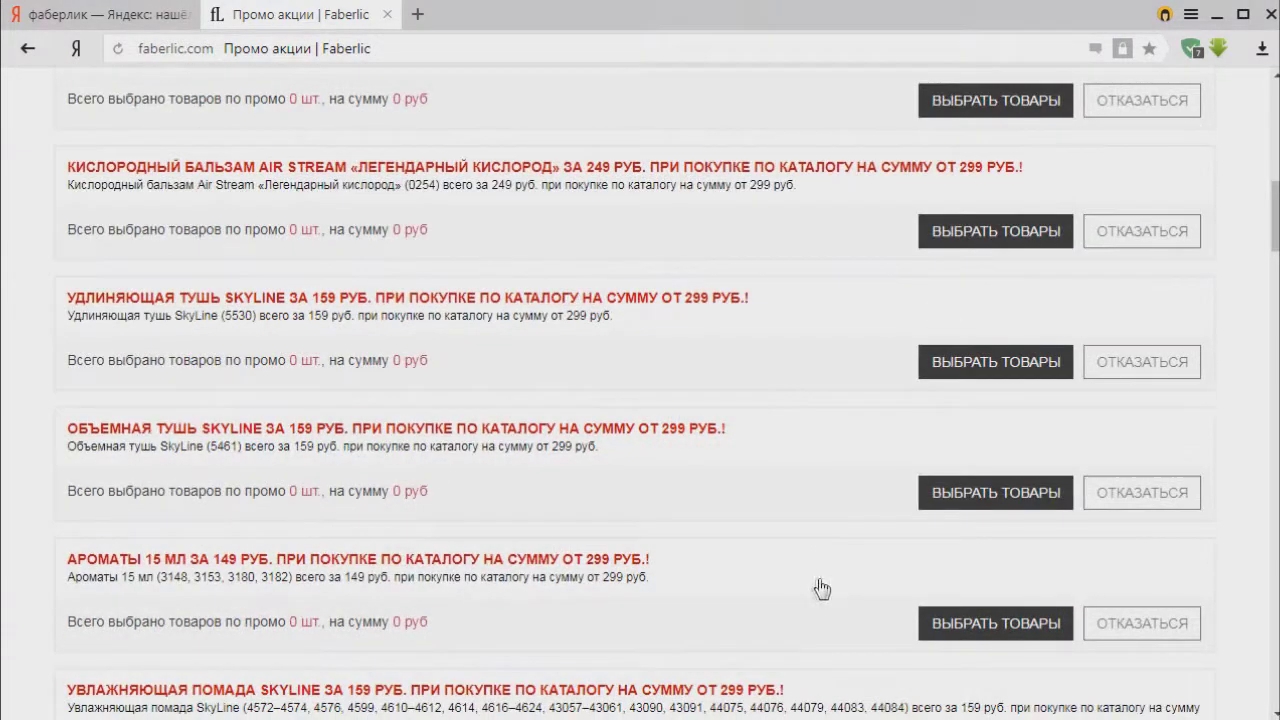
{"action": "left_click", "coordinate": [990, 625]}
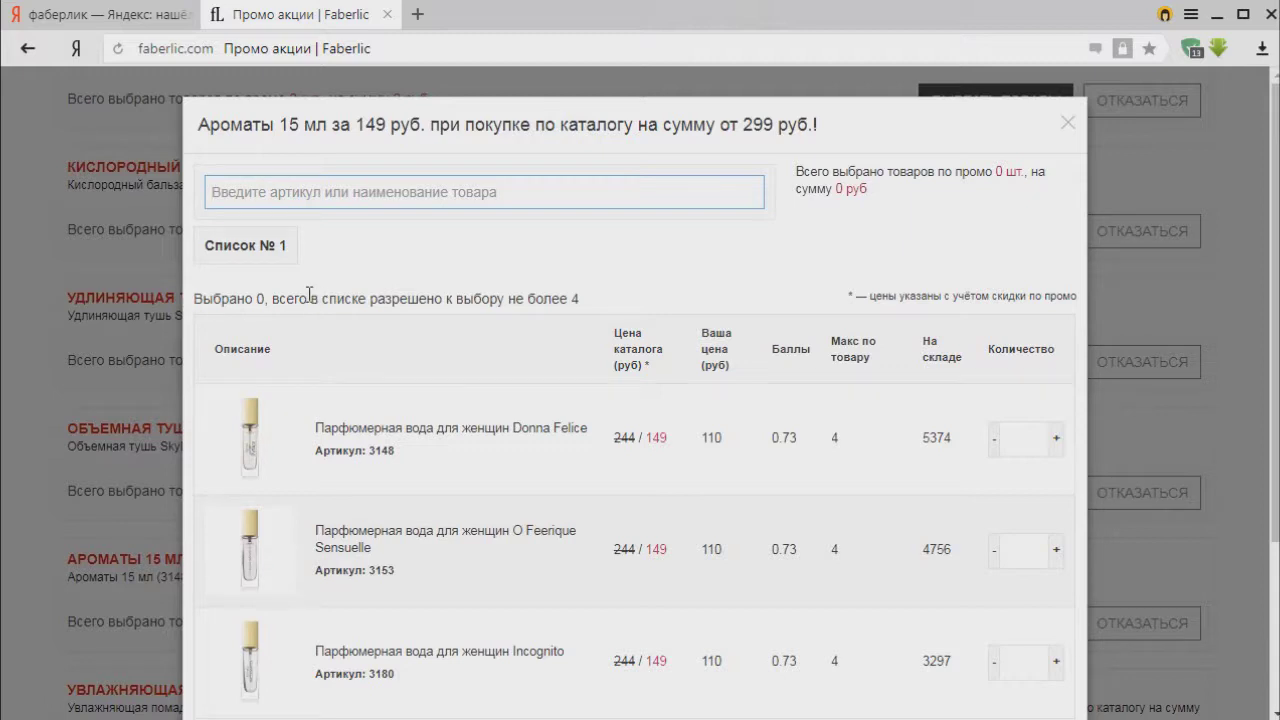
{"action": "left_click", "coordinate": [1056, 439]}
{"action": "scroll", "coordinate": [840, 503], "scroll_direction": "down", "scroll_amount": 3}
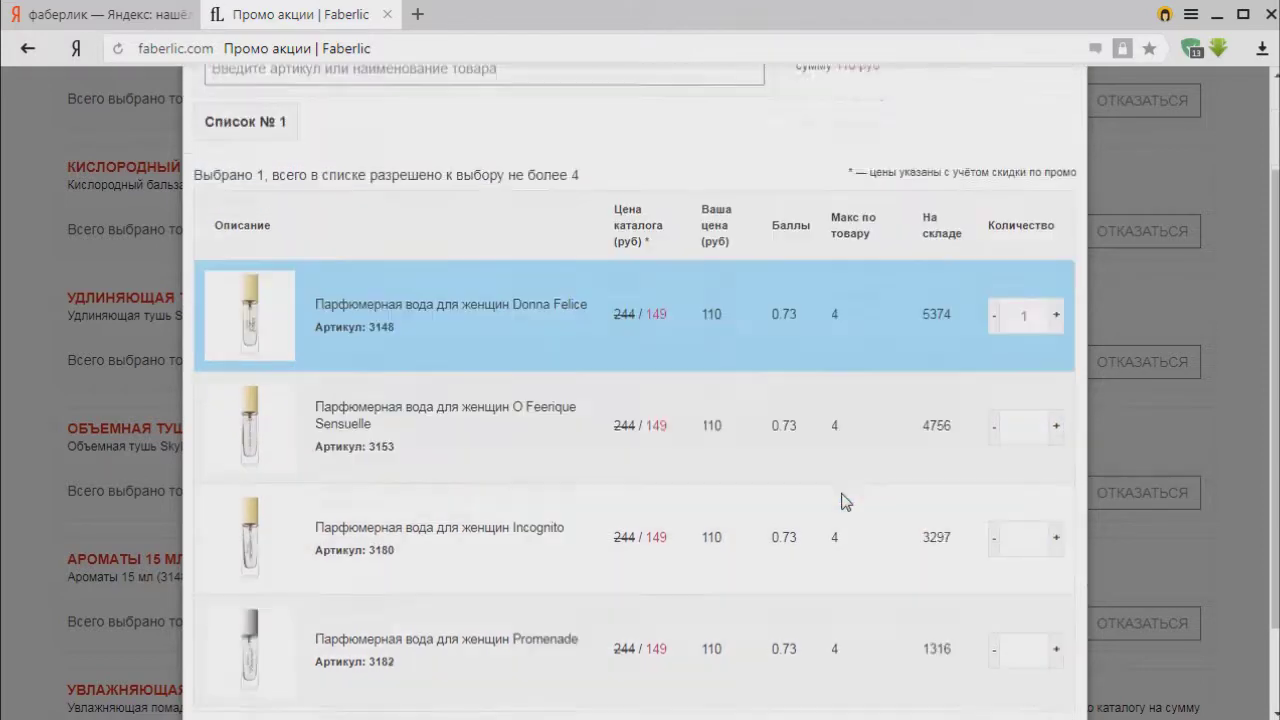
{"action": "left_click", "coordinate": [352, 634]}
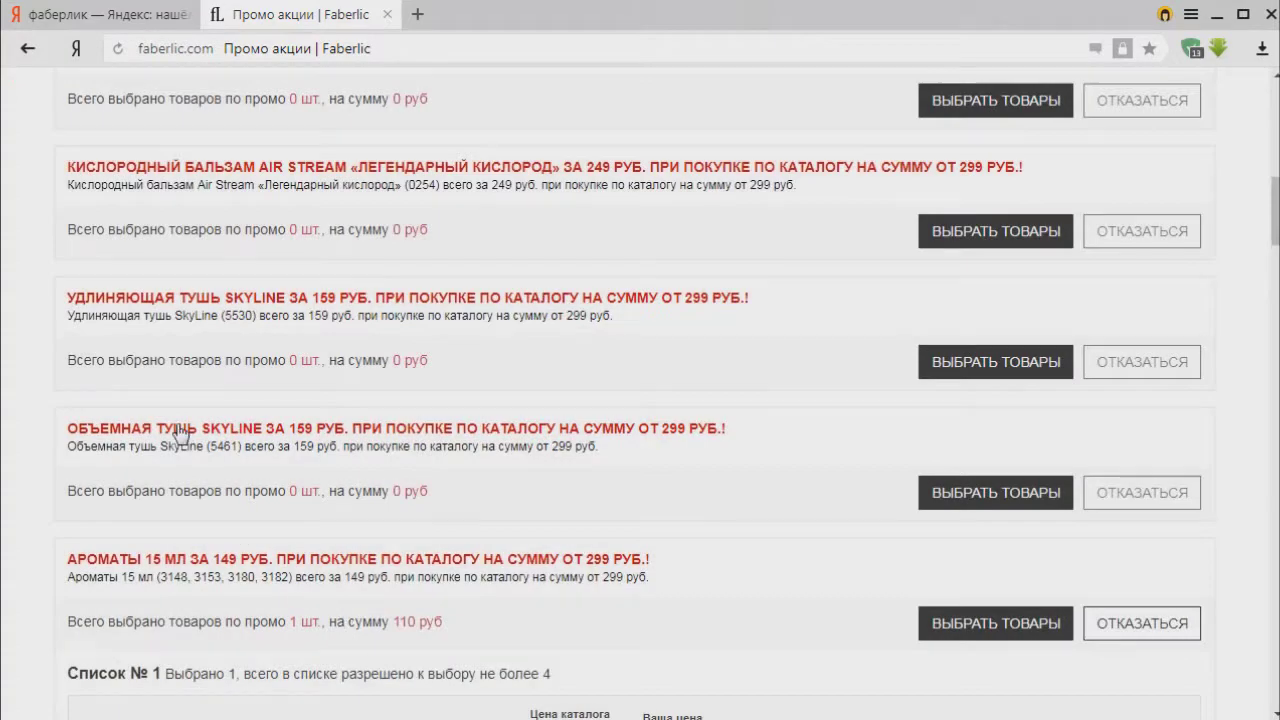
Expand the Акции консультанта group and look through its offers.
{"action": "scroll", "coordinate": [600, 380], "scroll_direction": "down", "scroll_amount": 8}
{"action": "scroll", "coordinate": [850, 410], "scroll_direction": "down", "scroll_amount": 5}
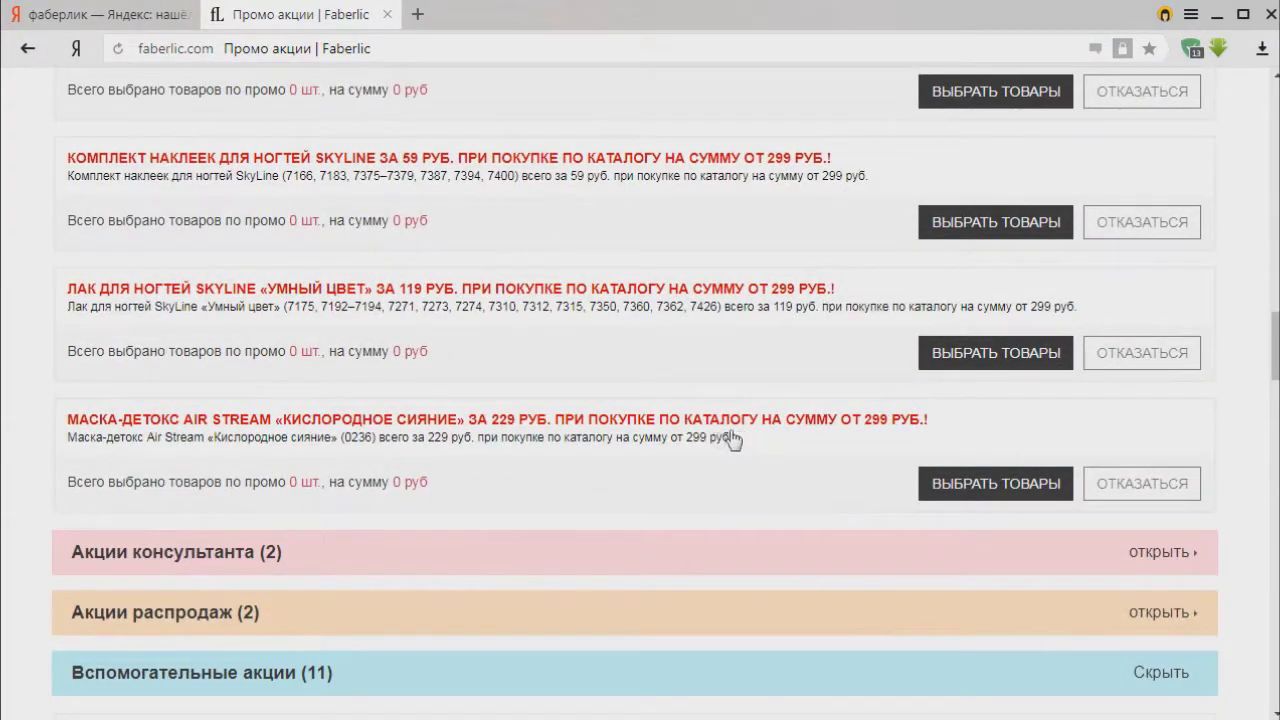
{"action": "scroll", "coordinate": [698, 445], "scroll_direction": "down", "scroll_amount": 1}
{"action": "left_click", "coordinate": [733, 464]}
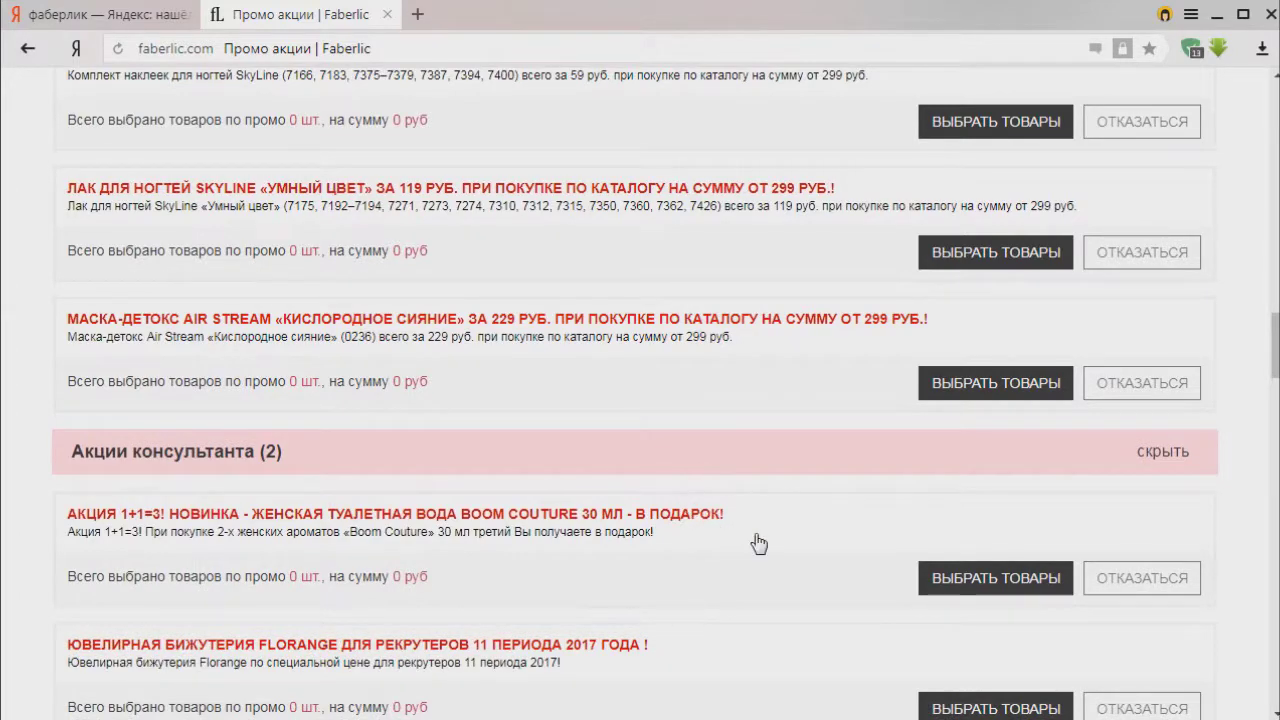
{"action": "scroll", "coordinate": [727, 562], "scroll_direction": "down", "scroll_amount": 1}
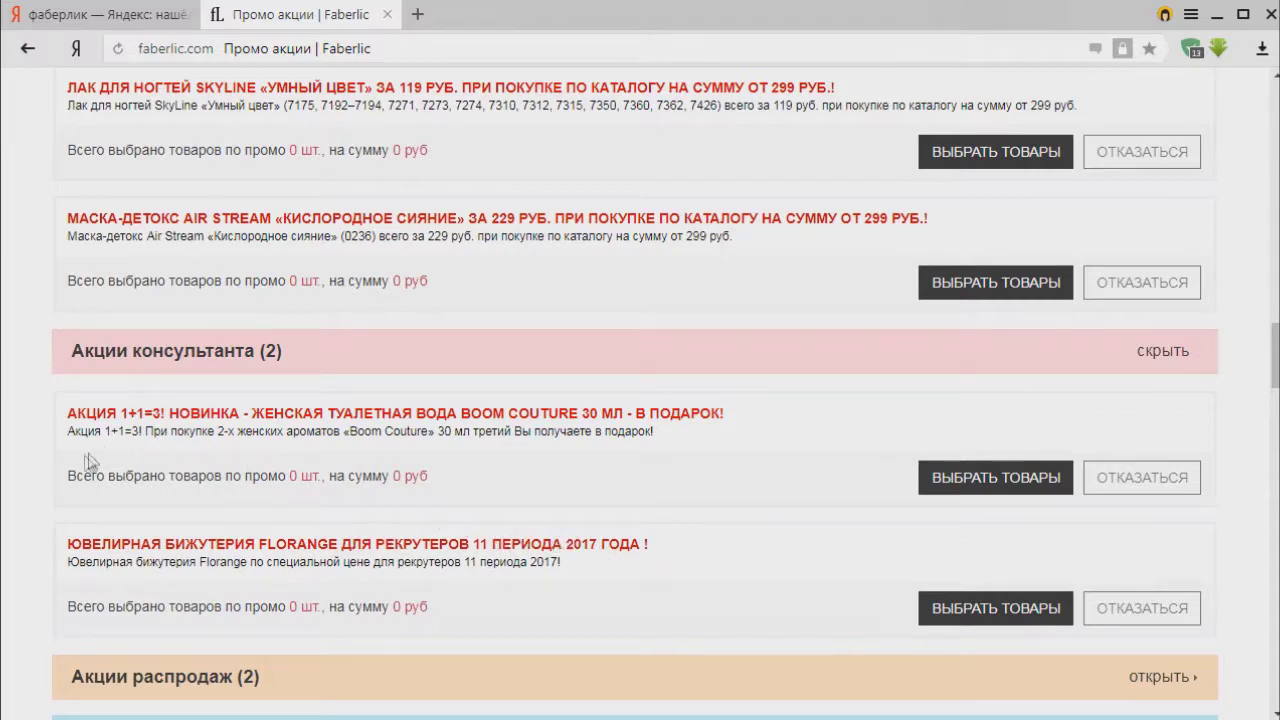
{"action": "scroll", "coordinate": [713, 625], "scroll_direction": "down", "scroll_amount": 2}
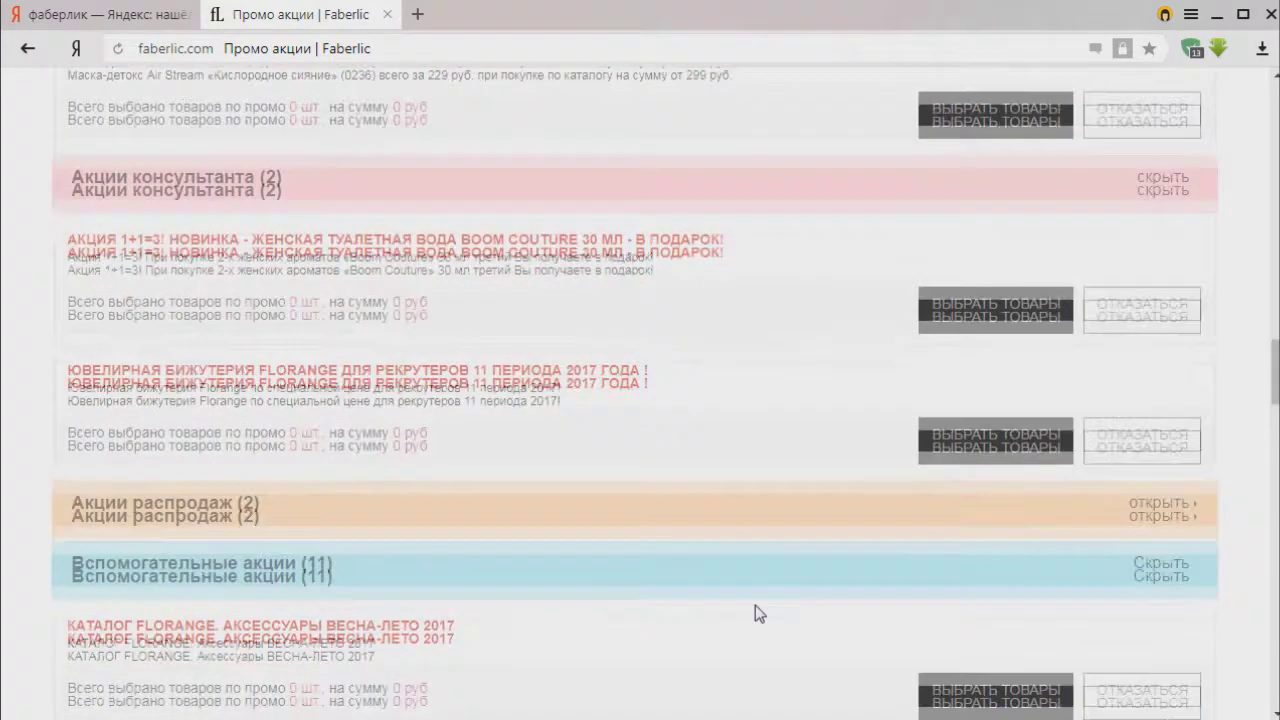
Expand the Акции распродаж group and look through its sale offers.
{"action": "left_click", "coordinate": [1008, 485]}
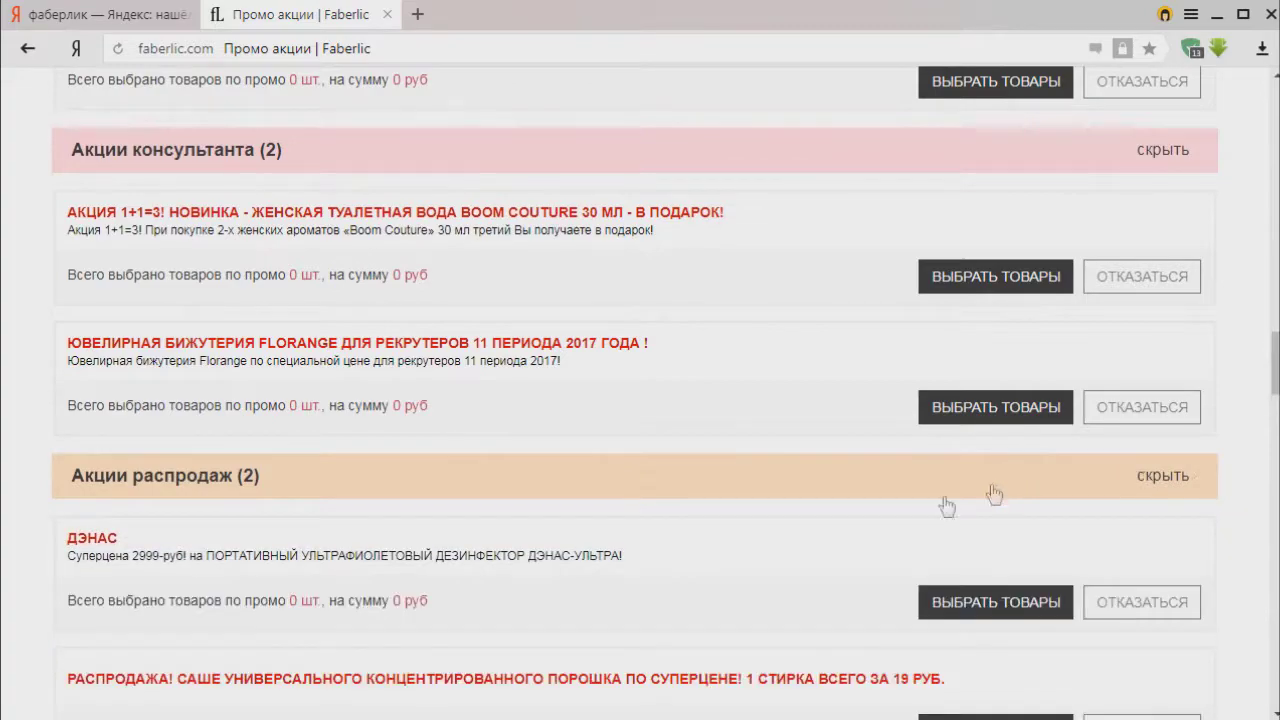
{"action": "scroll", "coordinate": [715, 541], "scroll_direction": "down", "scroll_amount": 1}
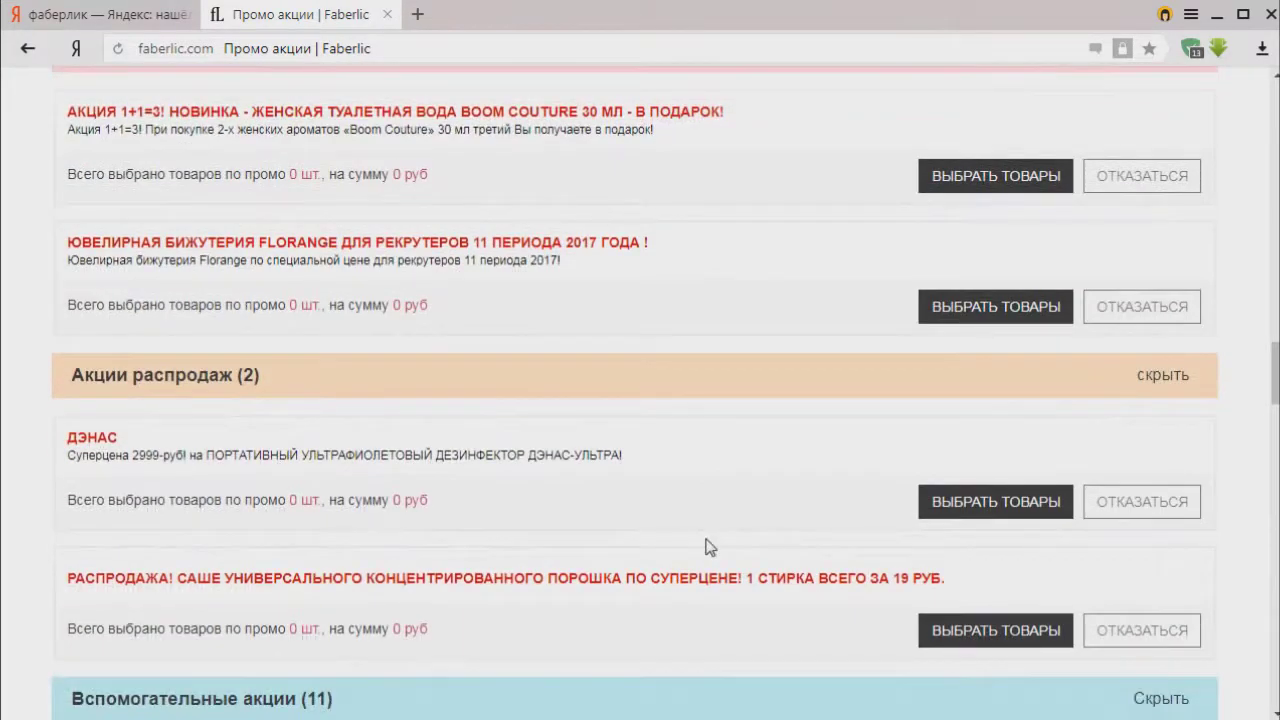
{"action": "scroll", "coordinate": [780, 590], "scroll_direction": "down", "scroll_amount": 2}
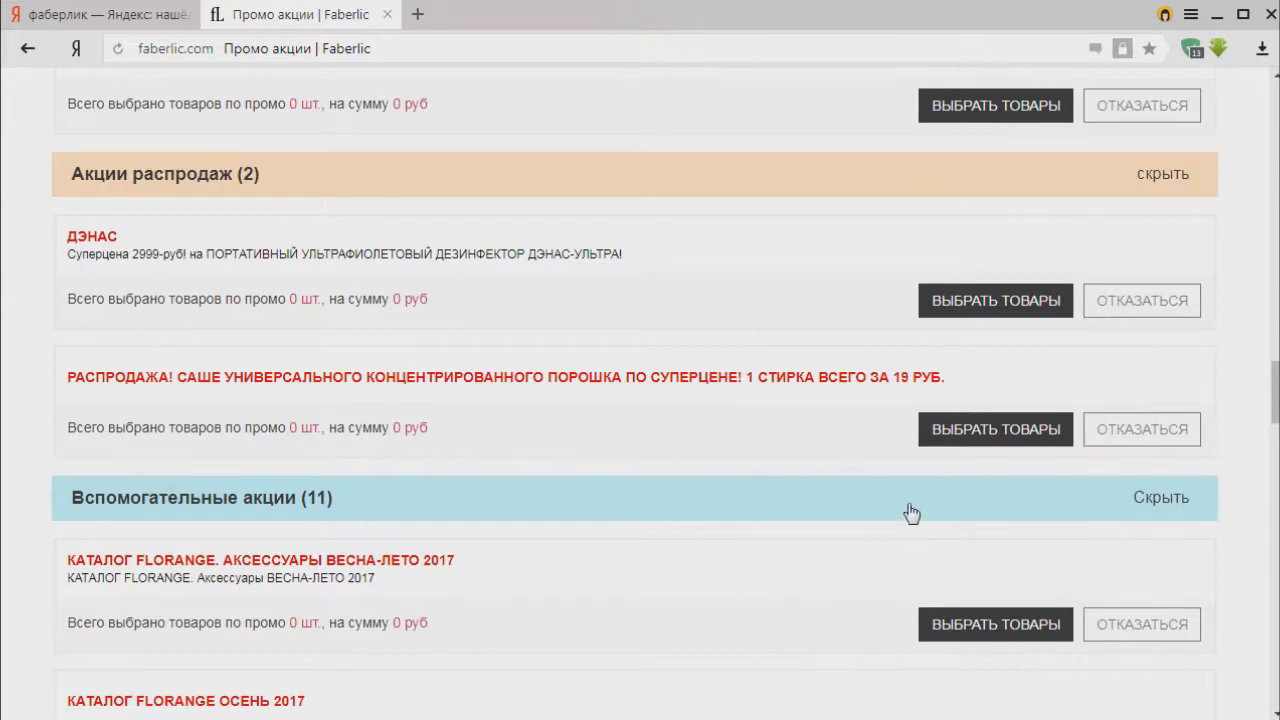
Examine the catalogue, leaflet, magazine and price-list offers in the Вспомогательные акции group.
{"action": "scroll", "coordinate": [1190, 538], "scroll_direction": "down", "scroll_amount": 1}
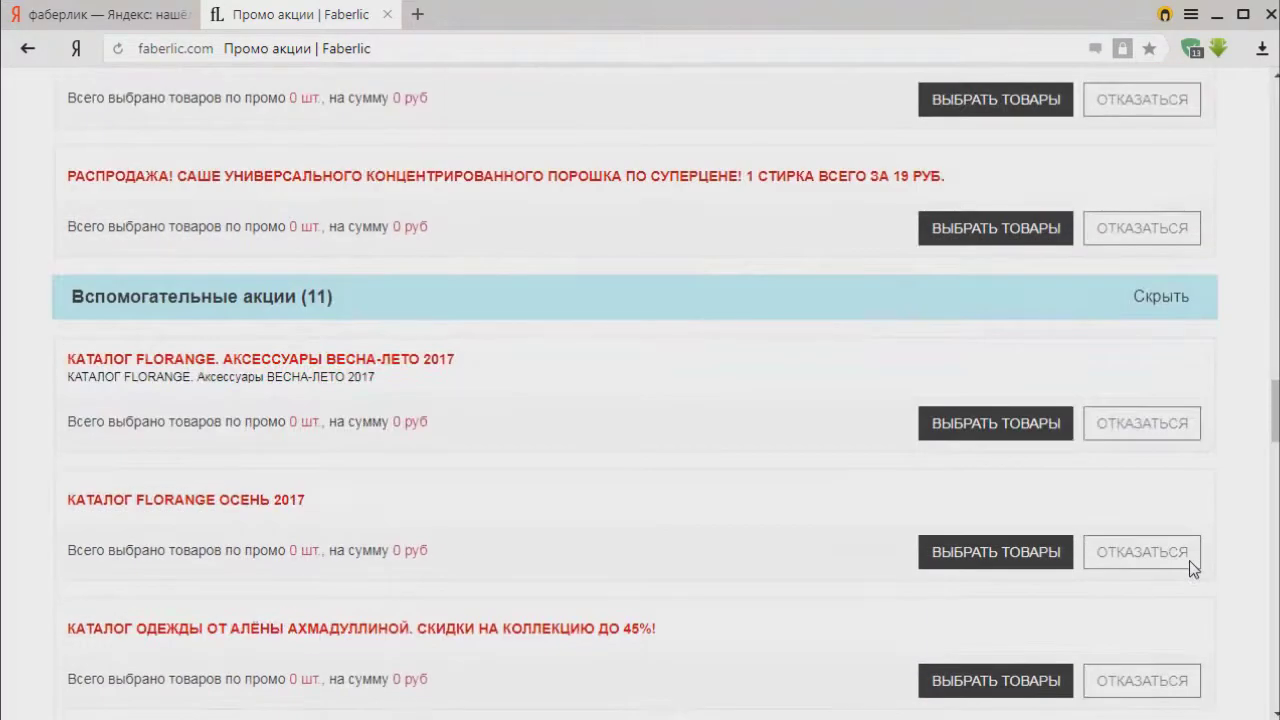
{"action": "scroll", "coordinate": [1193, 565], "scroll_direction": "down", "scroll_amount": 1}
{"action": "scroll", "coordinate": [1193, 570], "scroll_direction": "down", "scroll_amount": 1}
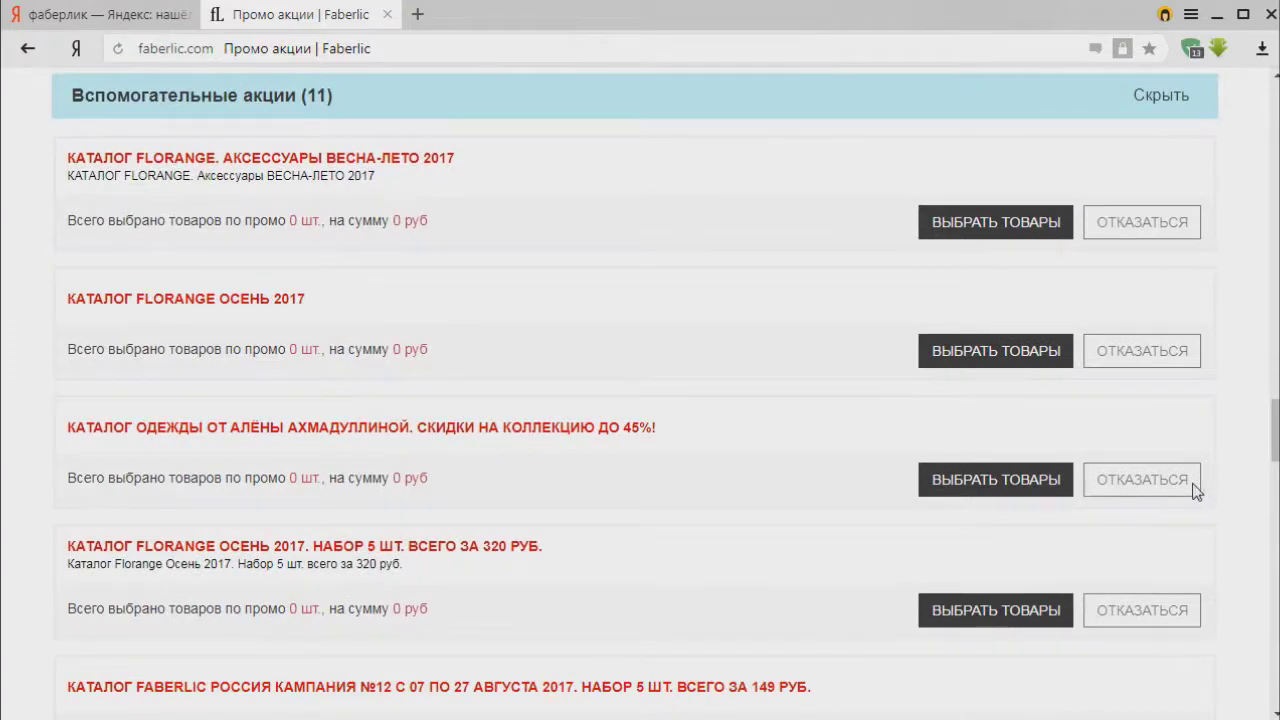
{"action": "scroll", "coordinate": [1192, 500], "scroll_direction": "down", "scroll_amount": 5}
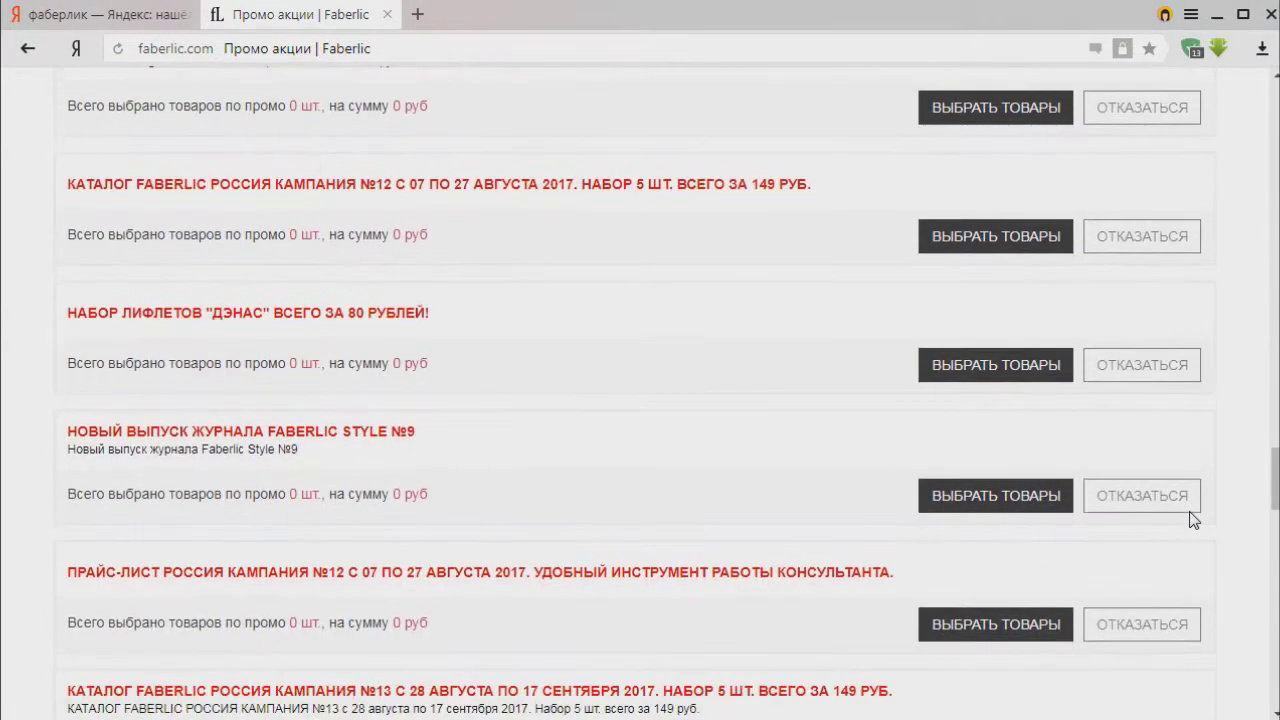
{"action": "scroll", "coordinate": [1145, 515], "scroll_direction": "up", "scroll_amount": 5}
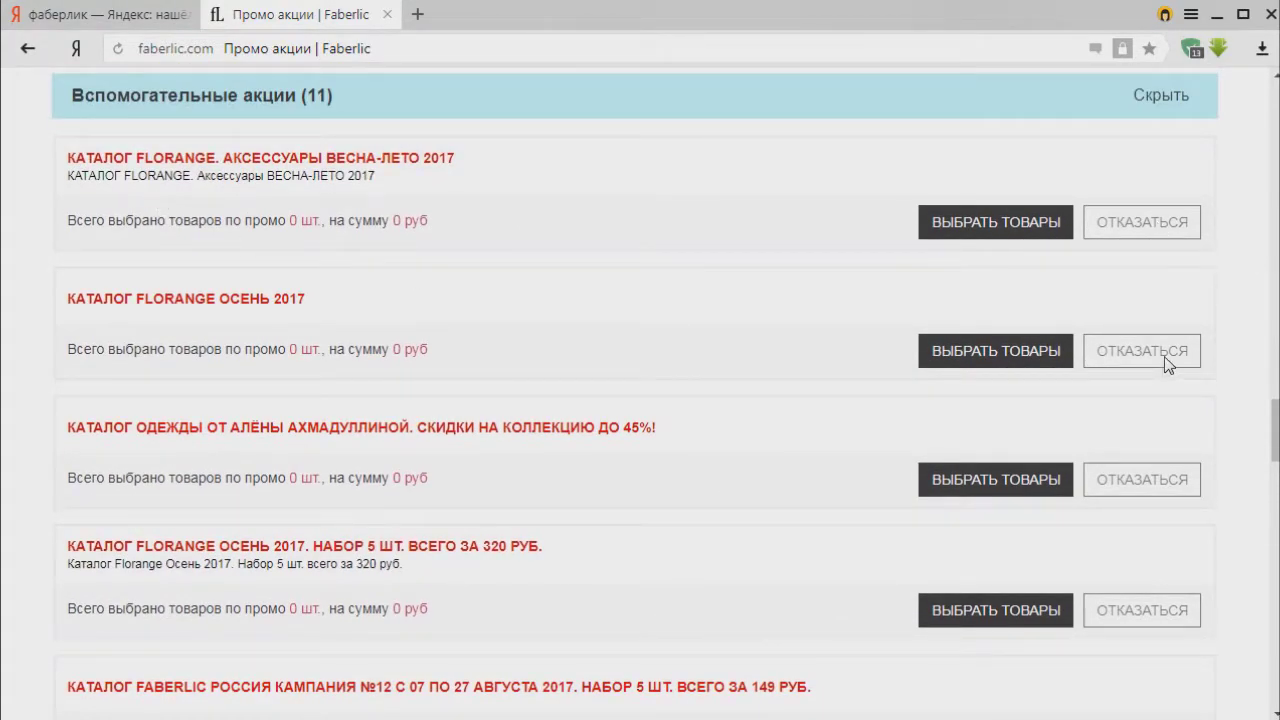
{"action": "scroll", "coordinate": [1168, 364], "scroll_direction": "down", "scroll_amount": 2}
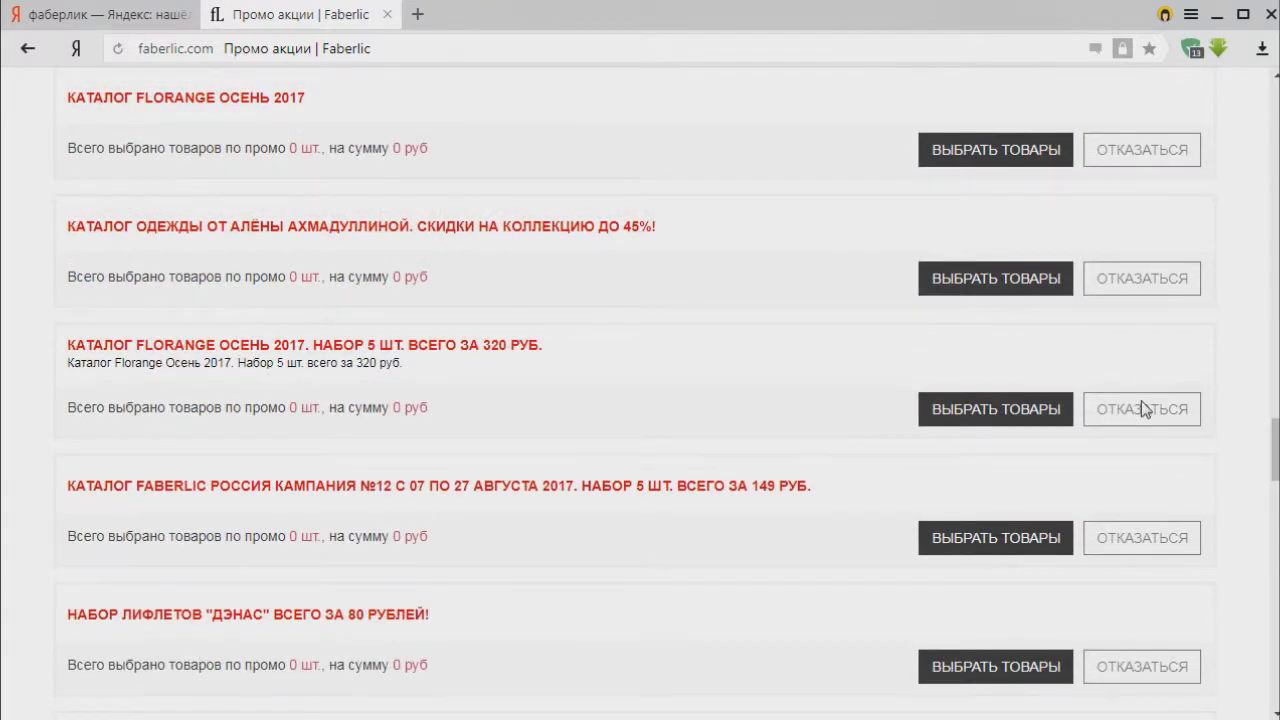
{"action": "scroll", "coordinate": [1143, 408], "scroll_direction": "down", "scroll_amount": 2}
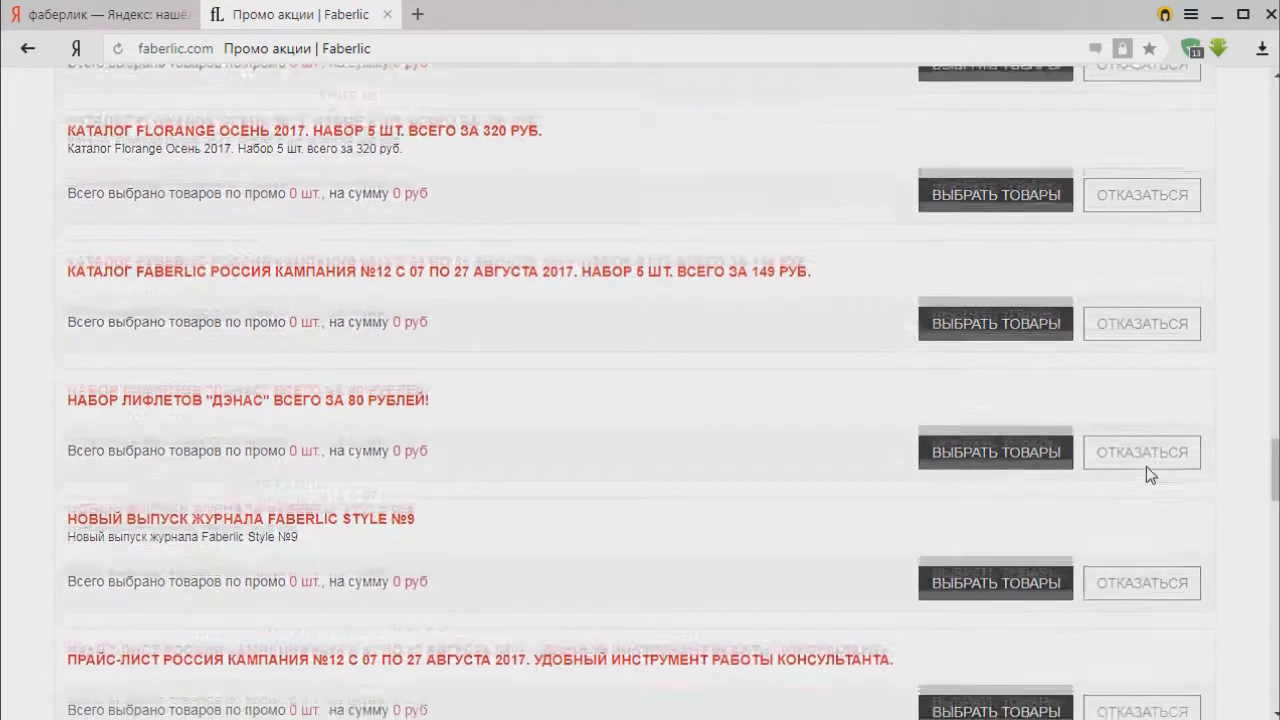
{"action": "scroll", "coordinate": [1146, 466], "scroll_direction": "down", "scroll_amount": 2}
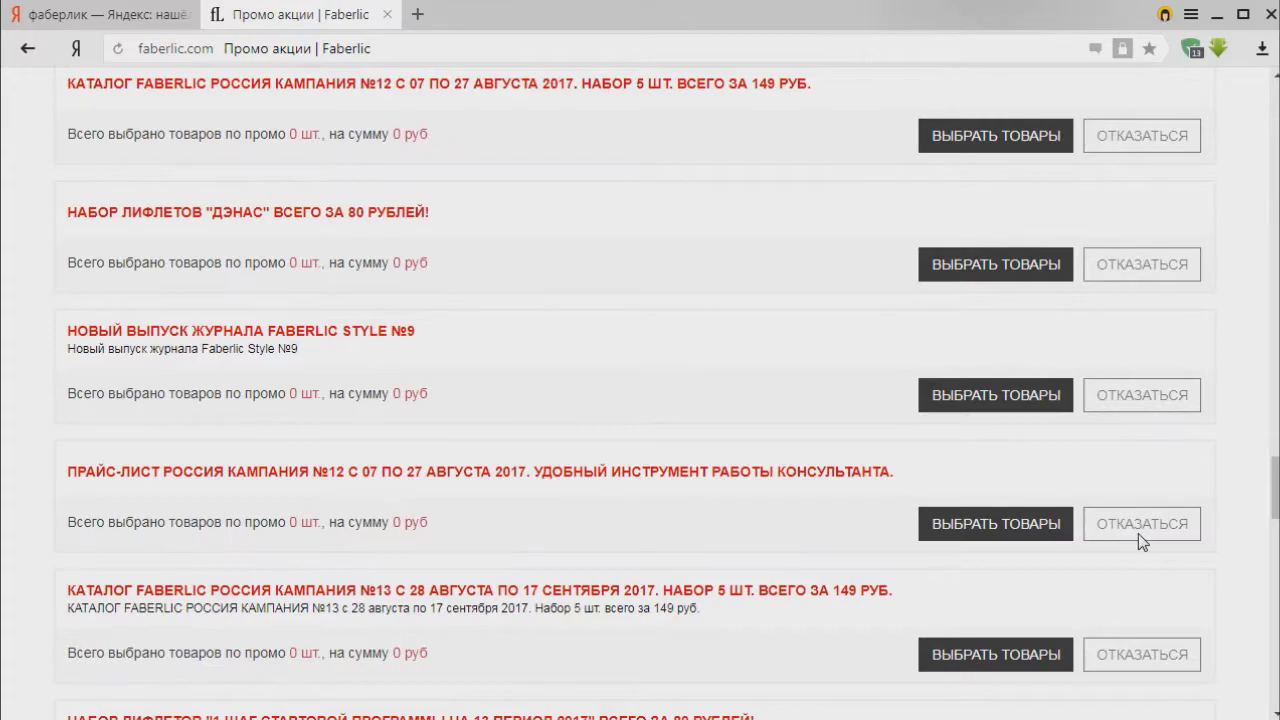
{"action": "scroll", "coordinate": [1142, 540], "scroll_direction": "down", "scroll_amount": 4}
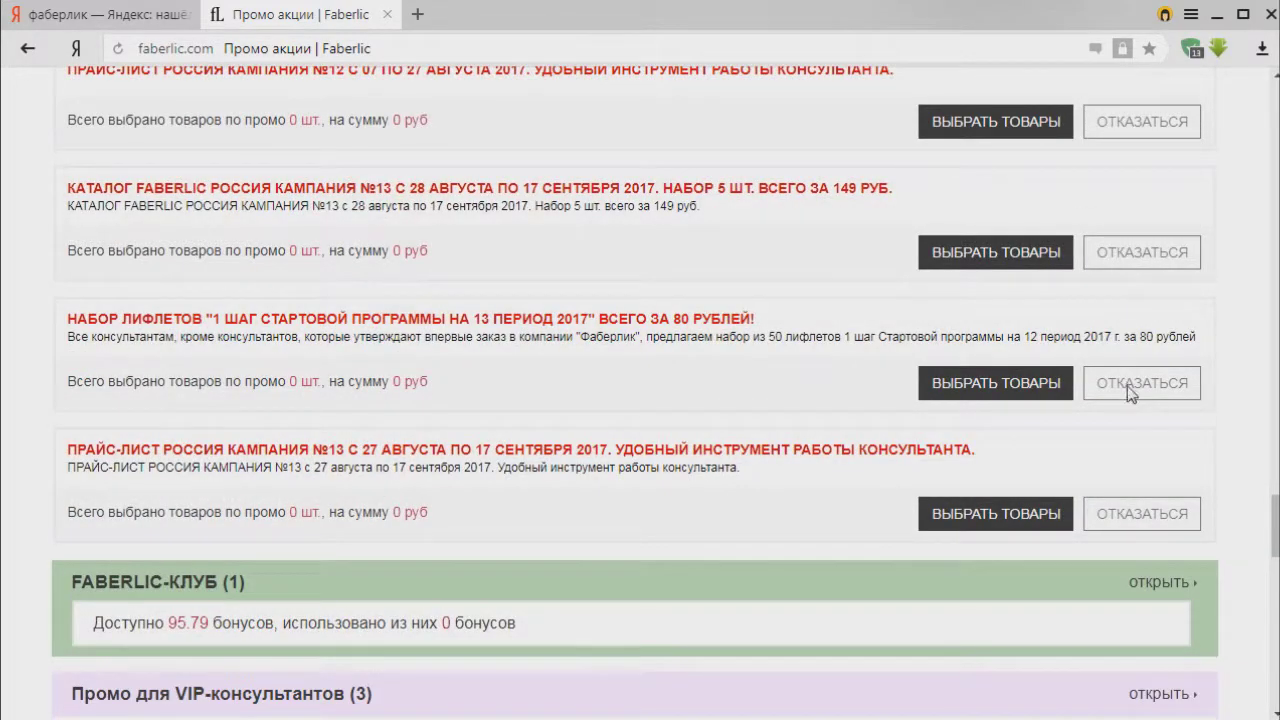
Expand the FABERLIC-КЛУБ group and open its product lists for selecting bonus goods.
{"action": "scroll", "coordinate": [1128, 513], "scroll_direction": "down", "scroll_amount": 1}
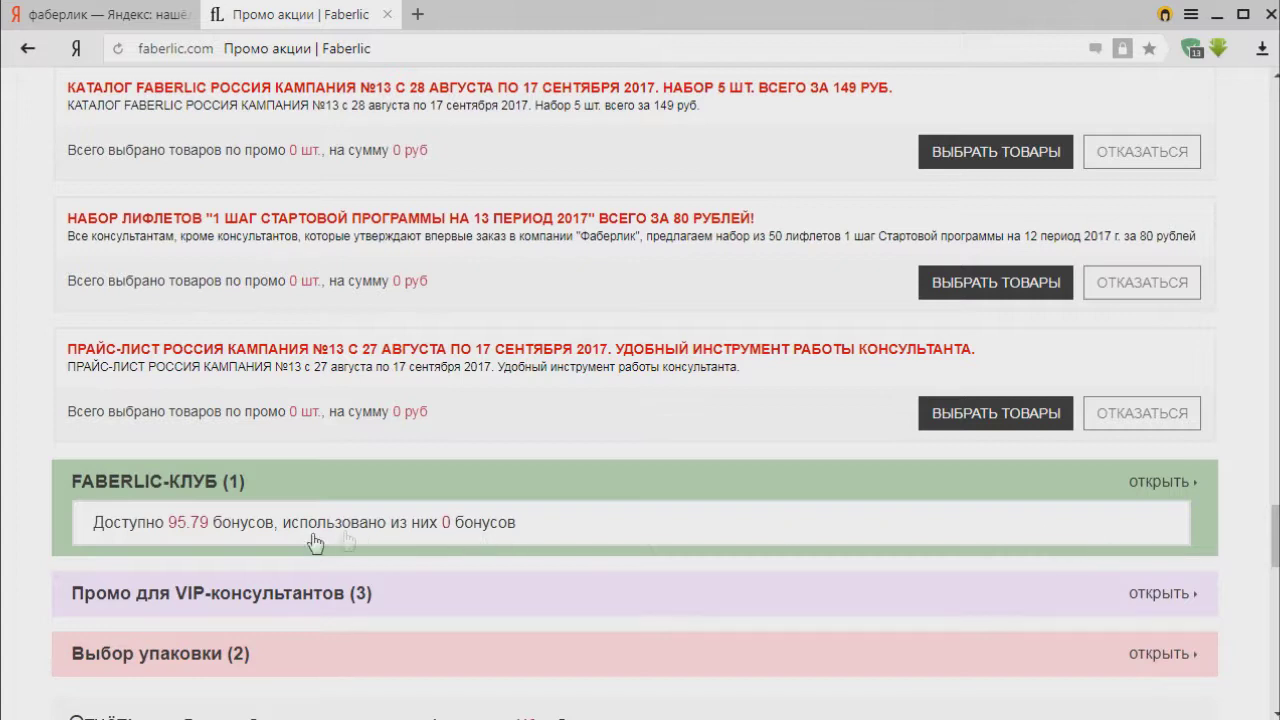
{"action": "left_click", "coordinate": [199, 531]}
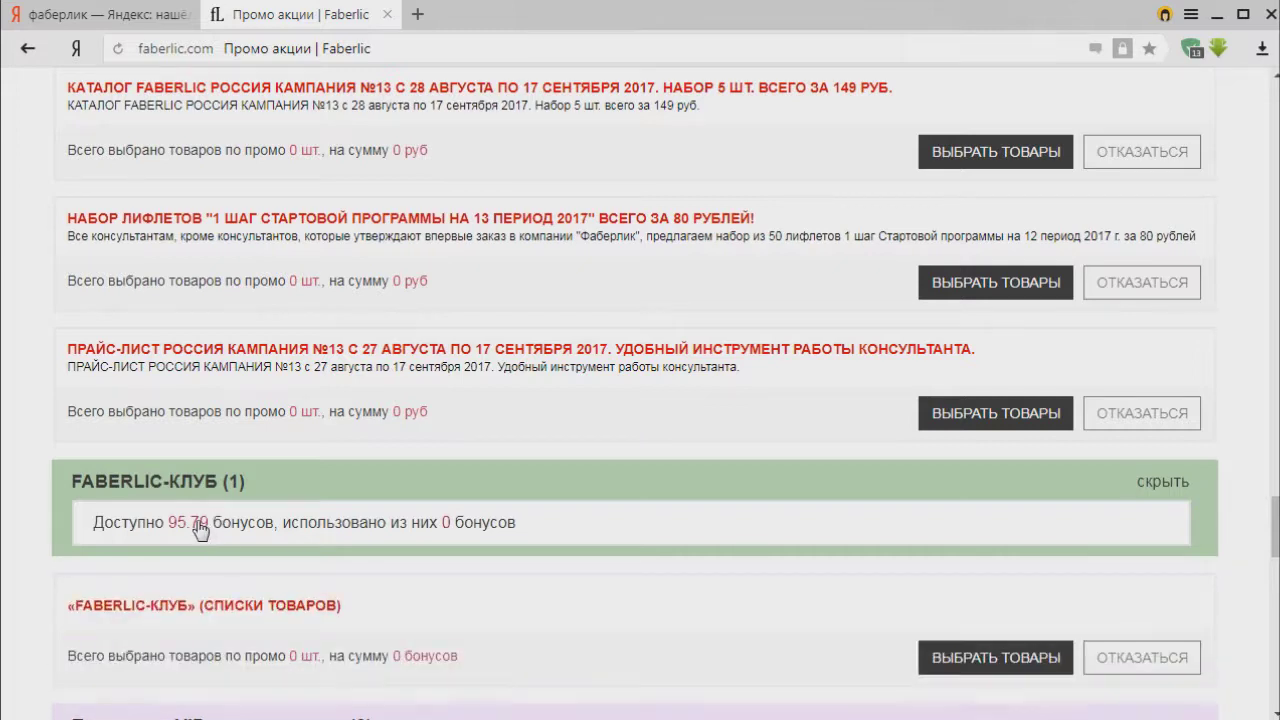
{"action": "scroll", "coordinate": [623, 551], "scroll_direction": "down", "scroll_amount": 2}
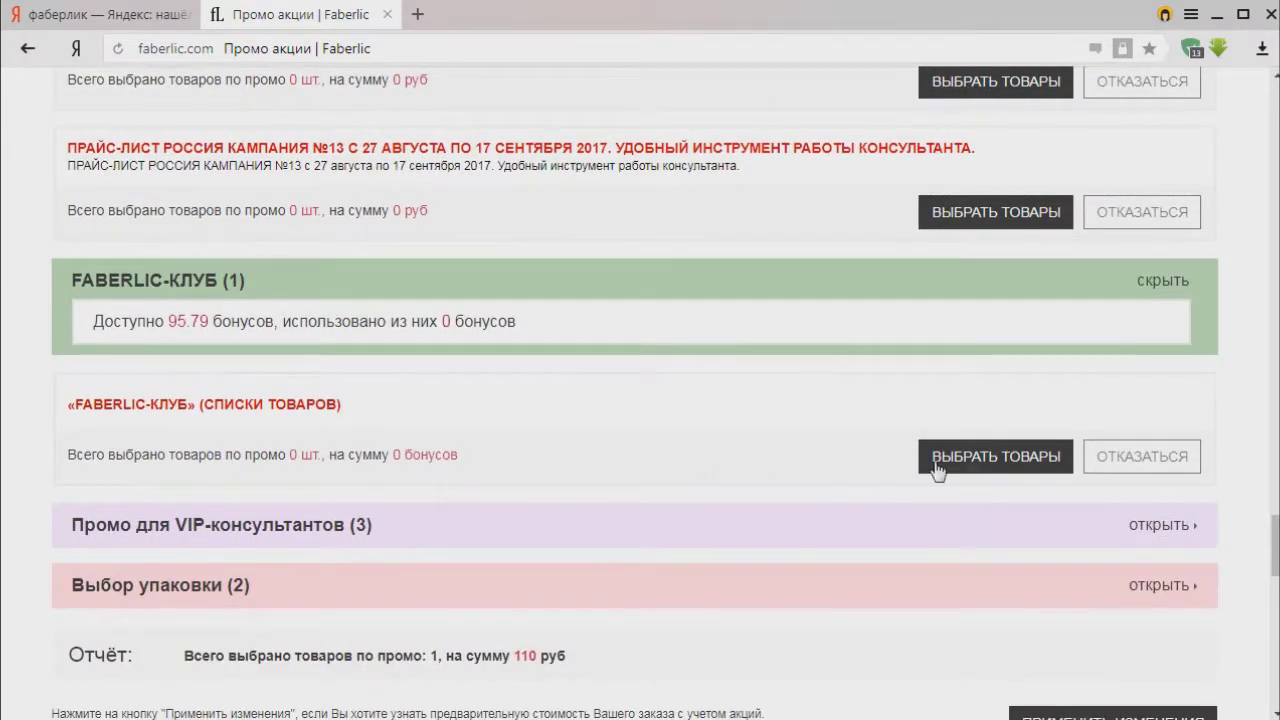
{"action": "left_click", "coordinate": [970, 456]}
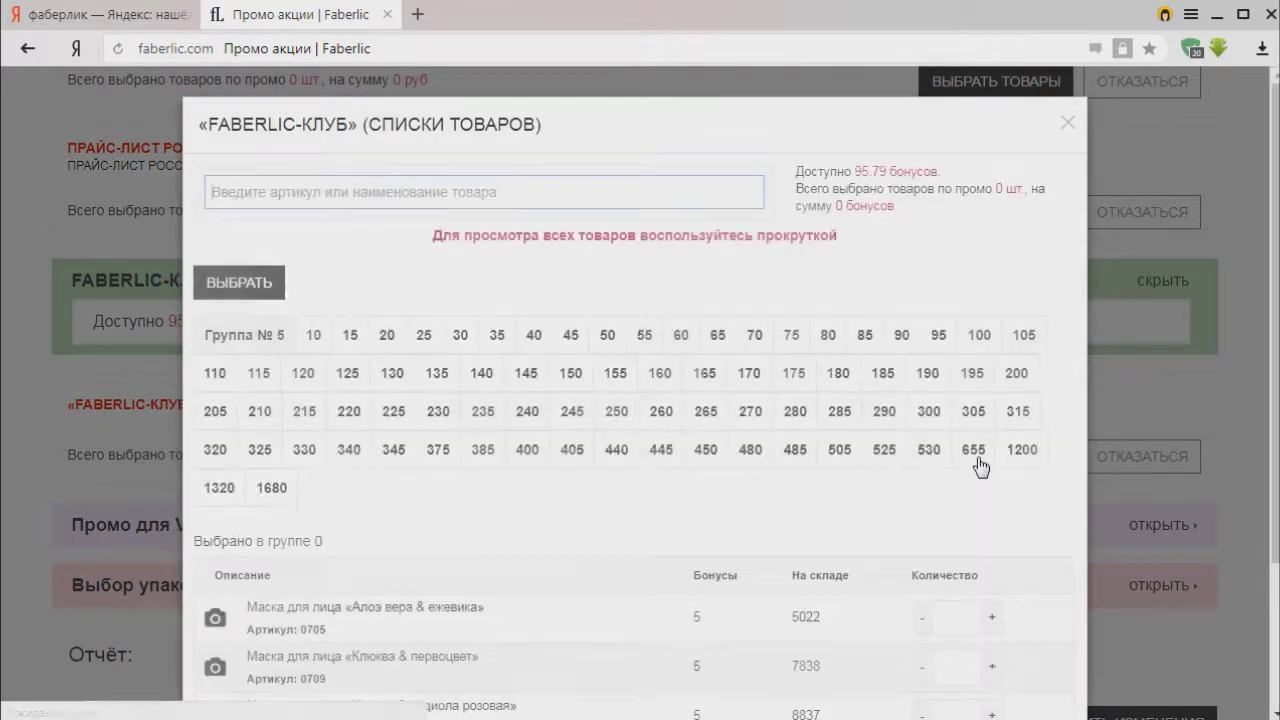
{"action": "scroll", "coordinate": [551, 465], "scroll_direction": "down", "scroll_amount": 1}
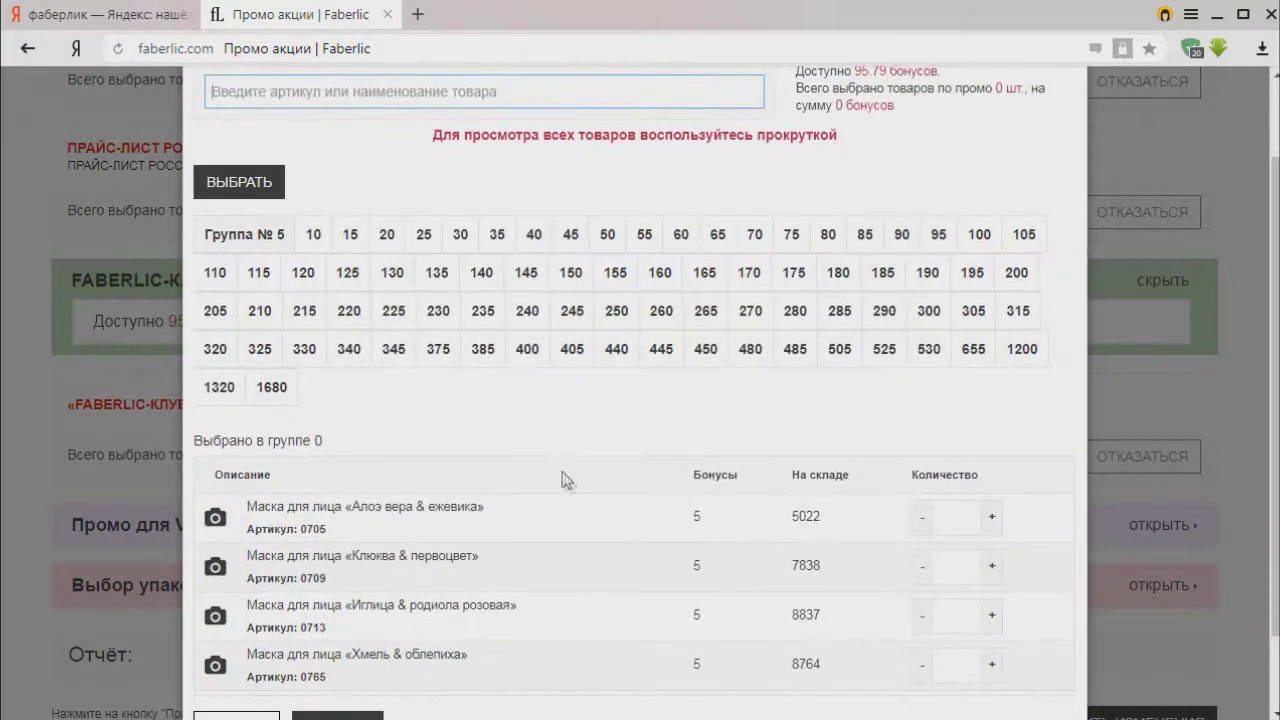
Browse the Faberlic club products in the 10, 15, 95 and 30 bonus groups.
{"action": "left_click", "coordinate": [313, 238]}
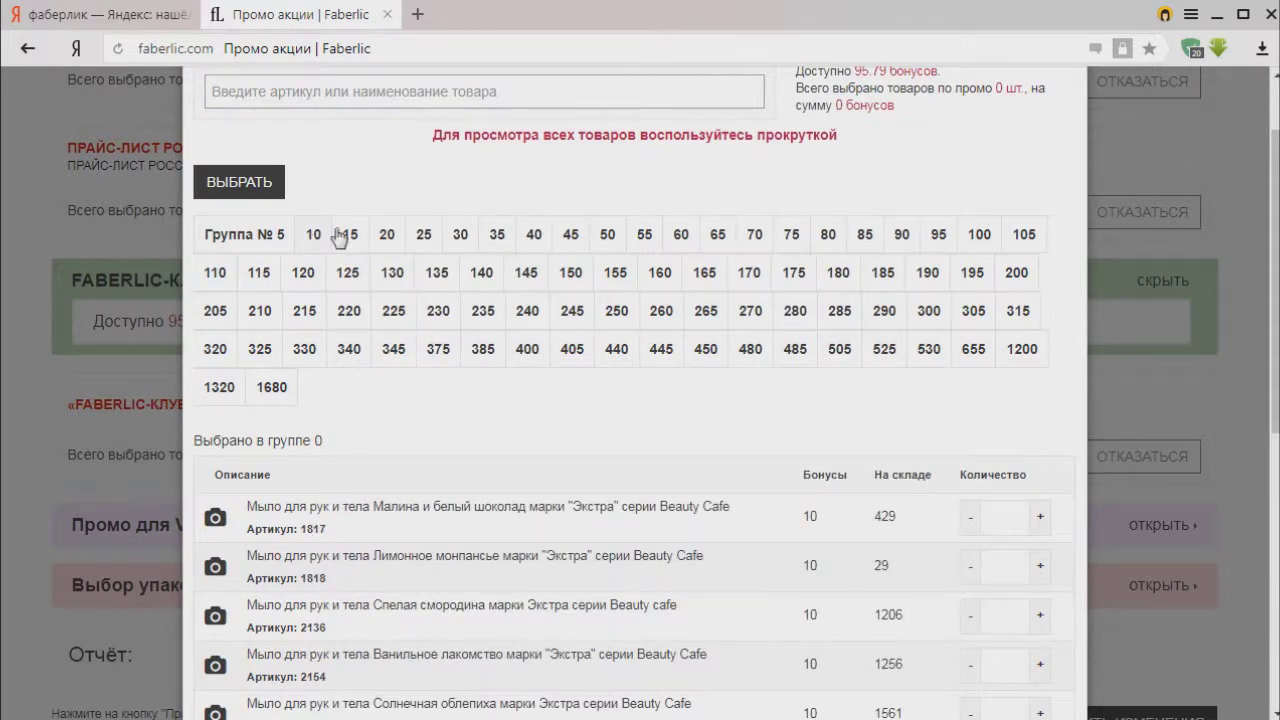
{"action": "left_click", "coordinate": [351, 235]}
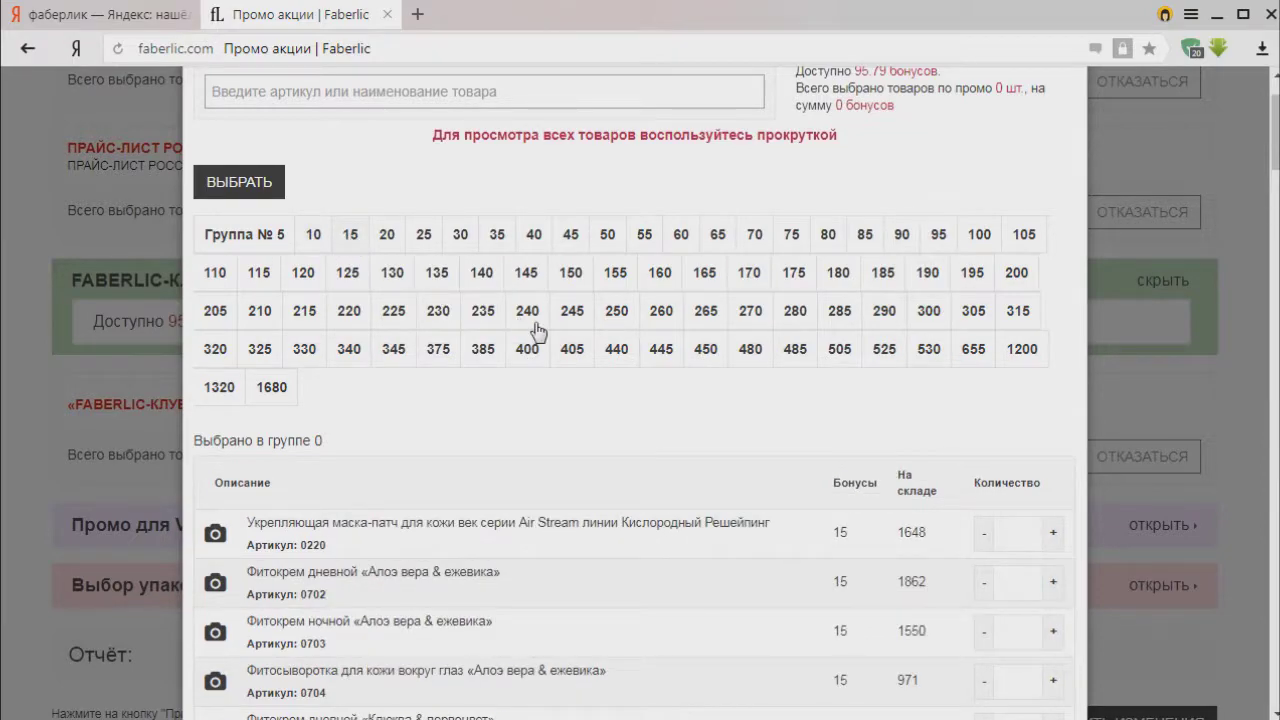
{"action": "scroll", "coordinate": [536, 328], "scroll_direction": "down", "scroll_amount": 2}
{"action": "scroll", "coordinate": [520, 360], "scroll_direction": "up", "scroll_amount": 1}
{"action": "scroll", "coordinate": [500, 400], "scroll_direction": "down", "scroll_amount": 1}
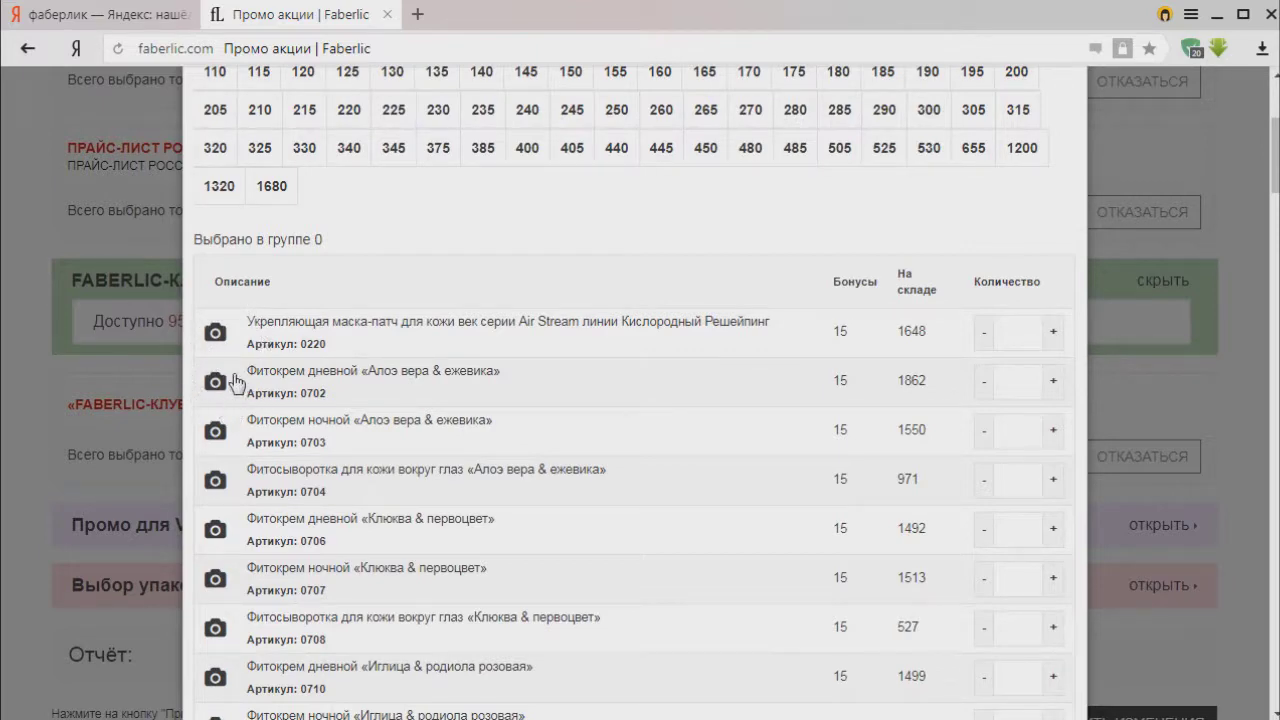
{"action": "scroll", "coordinate": [462, 346], "scroll_direction": "up", "scroll_amount": 1}
{"action": "scroll", "coordinate": [462, 346], "scroll_direction": "up", "scroll_amount": 1}
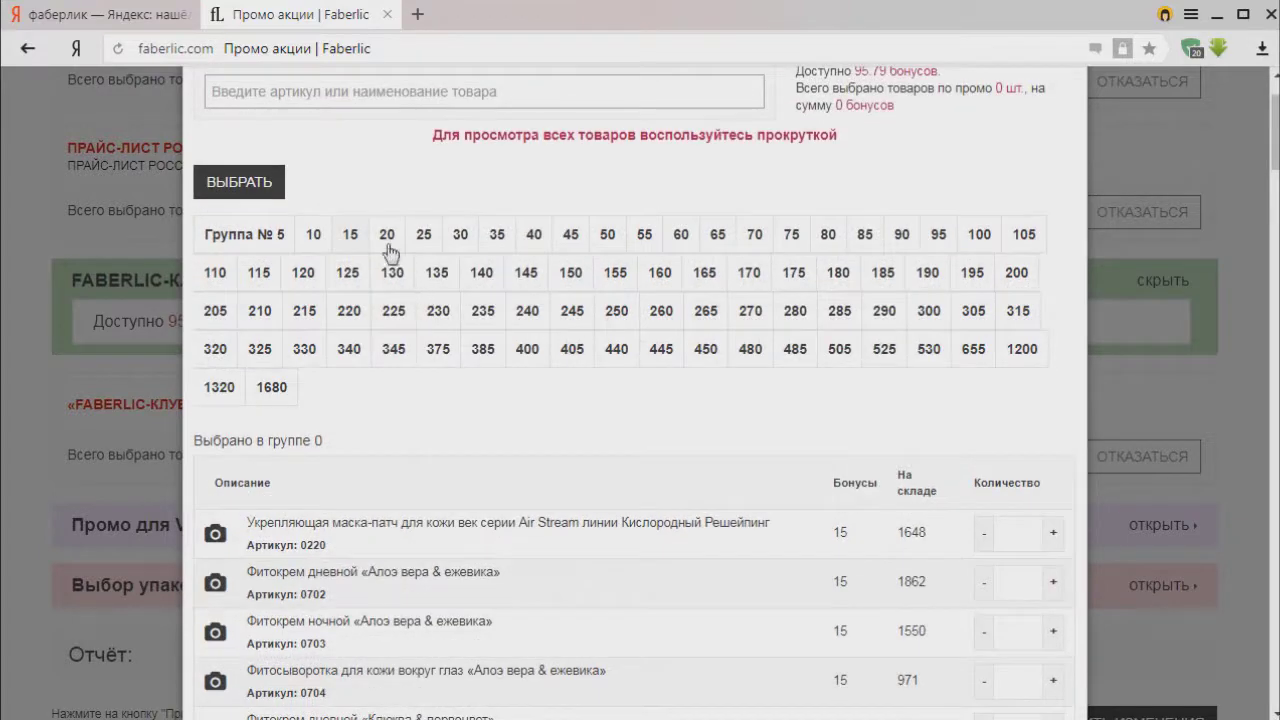
{"action": "scroll", "coordinate": [423, 234], "scroll_direction": "up", "scroll_amount": 1}
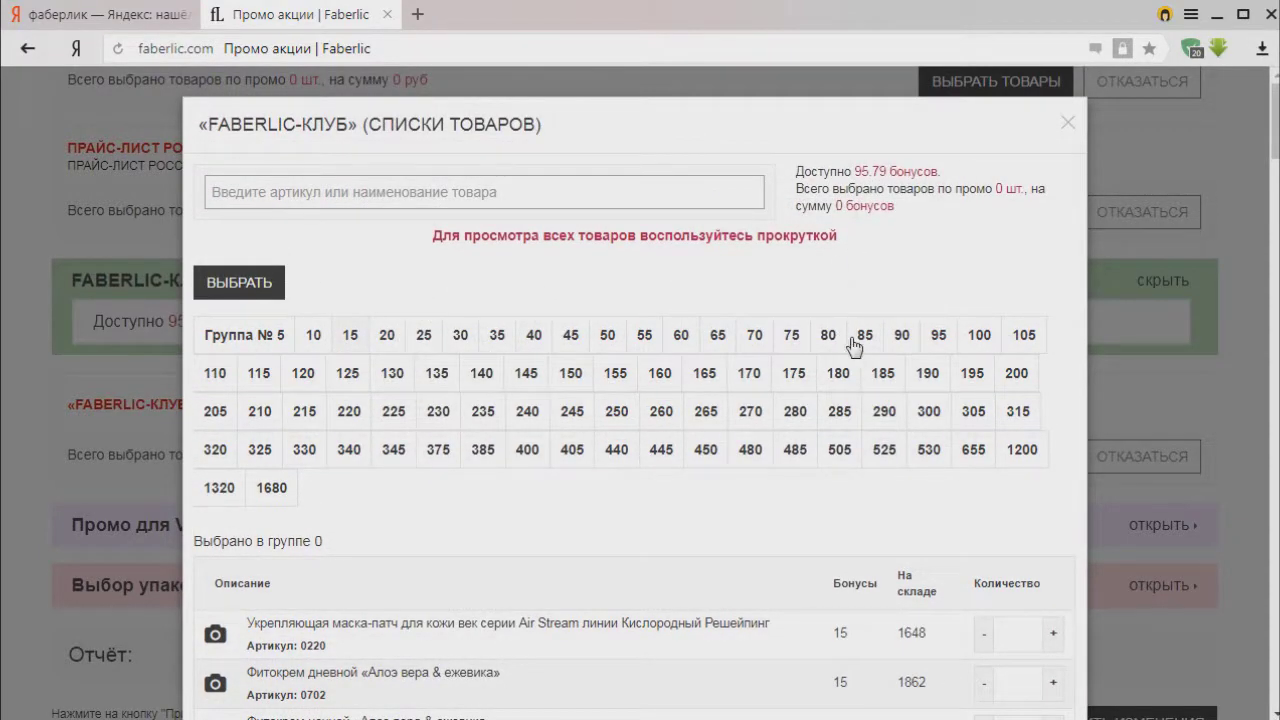
{"action": "left_click", "coordinate": [942, 342]}
{"action": "scroll", "coordinate": [670, 480], "scroll_direction": "down", "scroll_amount": 3}
{"action": "scroll", "coordinate": [670, 500], "scroll_direction": "up", "scroll_amount": 2}
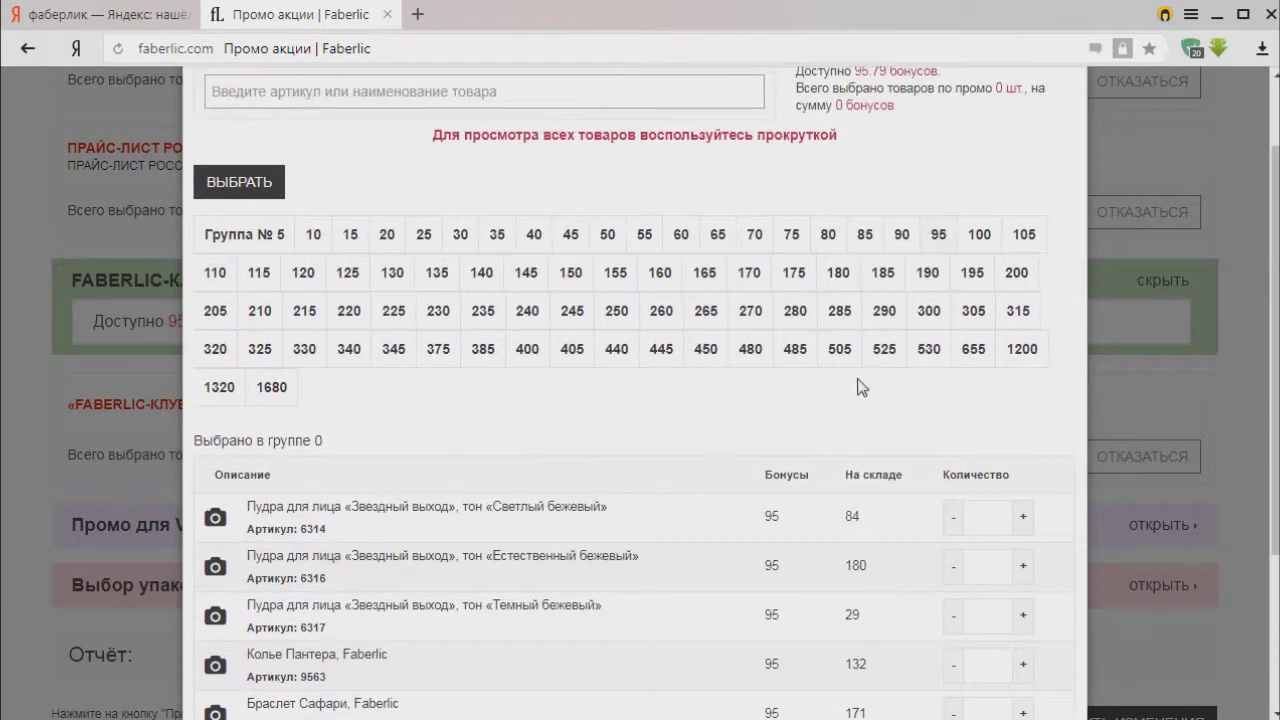
{"action": "left_click", "coordinate": [460, 240]}
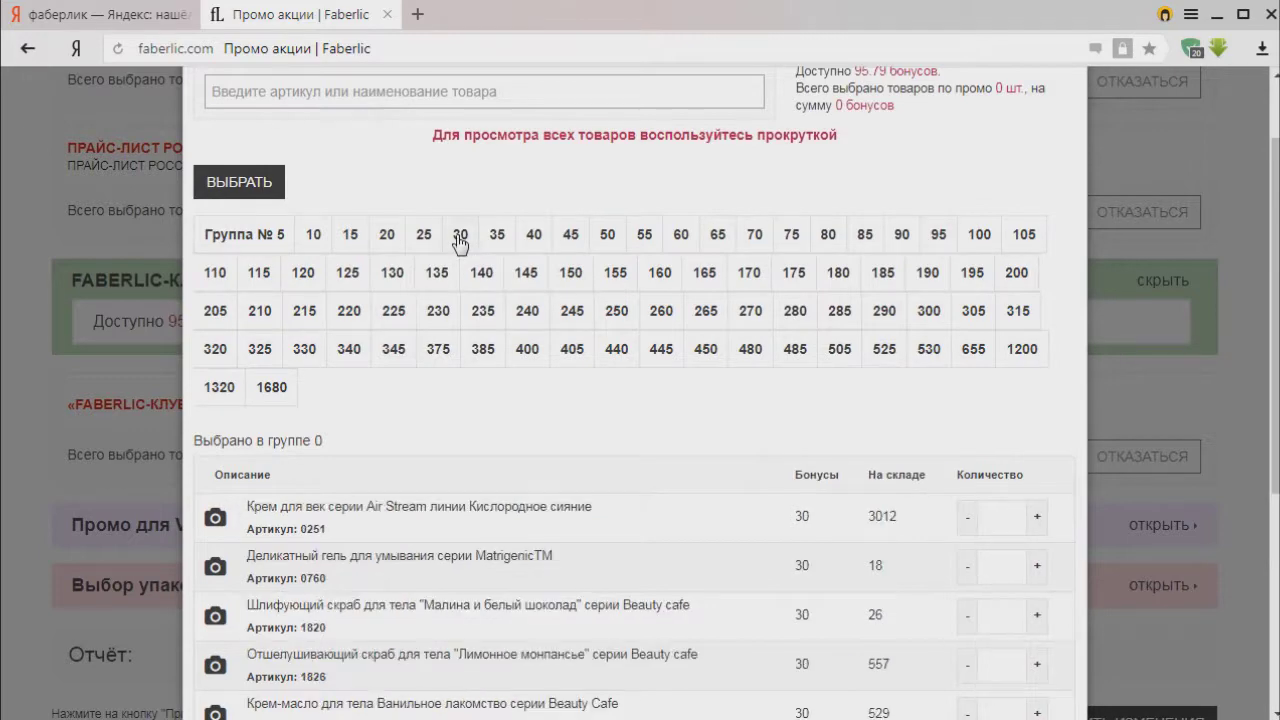
Select one «Василек & гранат» face wash gel, article 0773, from the 15 bonus group and confirm the choice.
{"action": "left_click", "coordinate": [358, 247]}
{"action": "scroll", "coordinate": [605, 442], "scroll_direction": "down", "scroll_amount": 7}
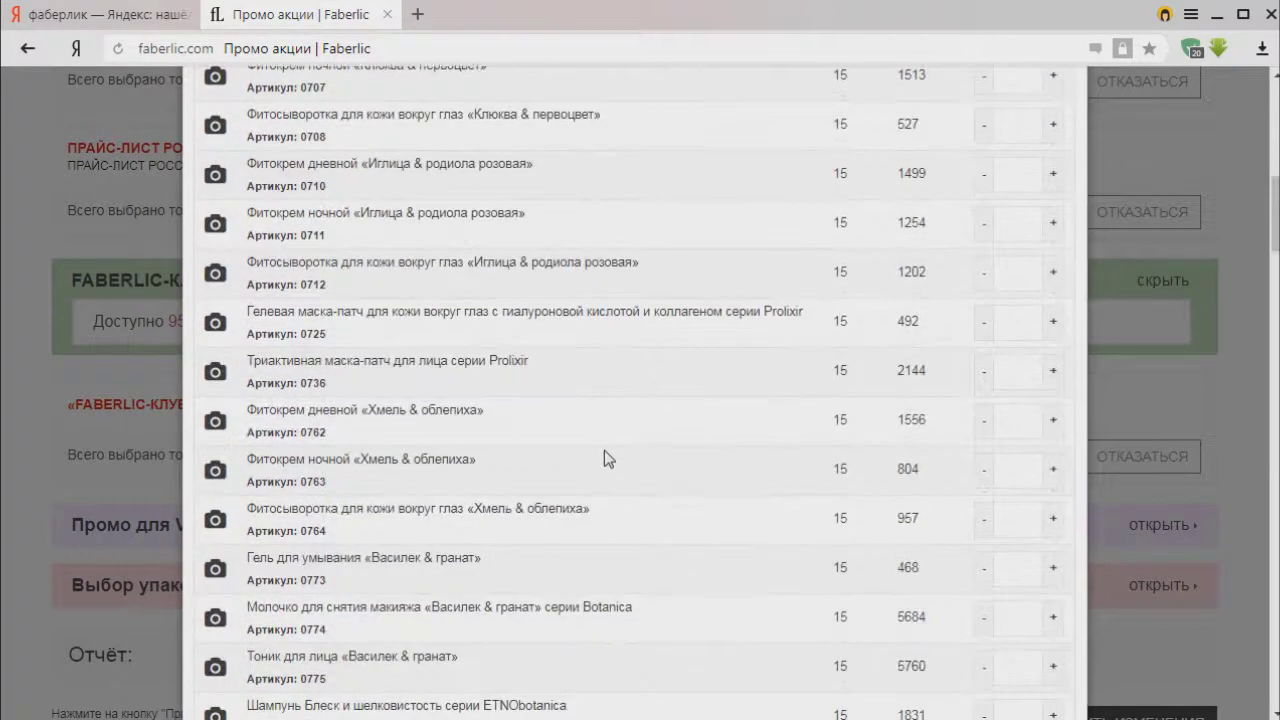
{"action": "scroll", "coordinate": [604, 450], "scroll_direction": "down", "scroll_amount": 1}
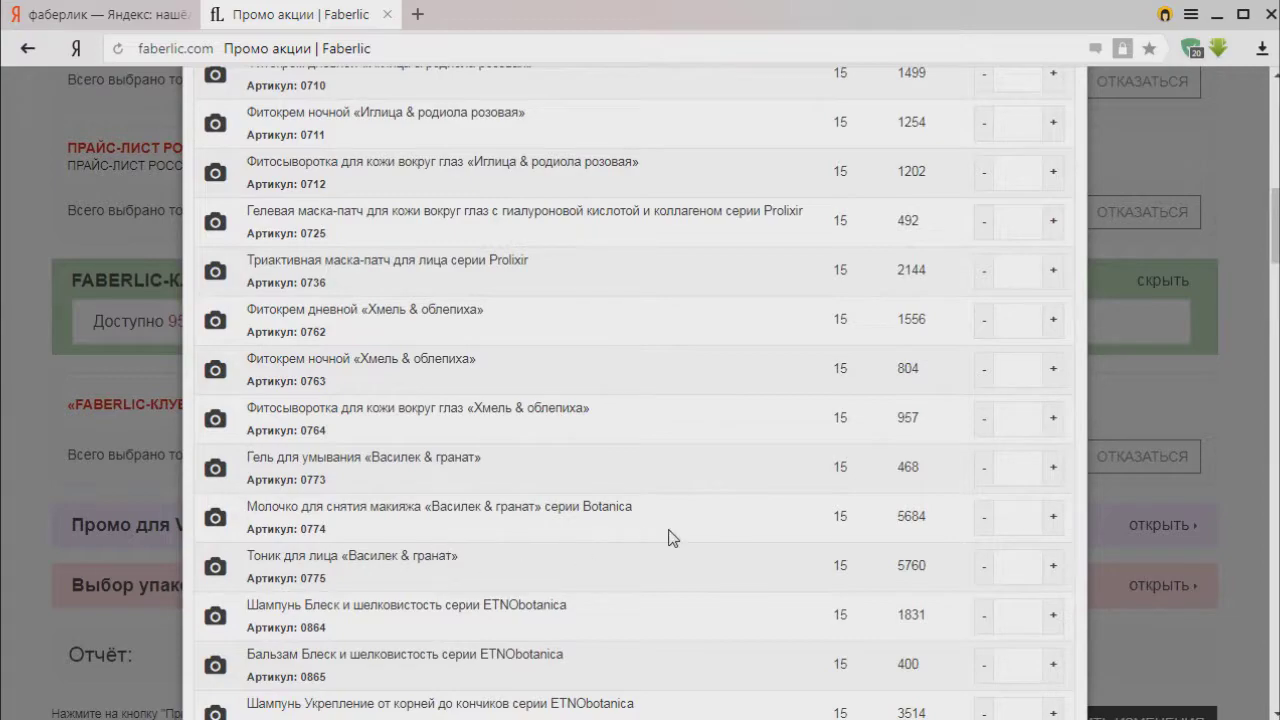
{"action": "left_click", "coordinate": [1052, 474]}
{"action": "scroll", "coordinate": [866, 509], "scroll_direction": "up", "scroll_amount": 8}
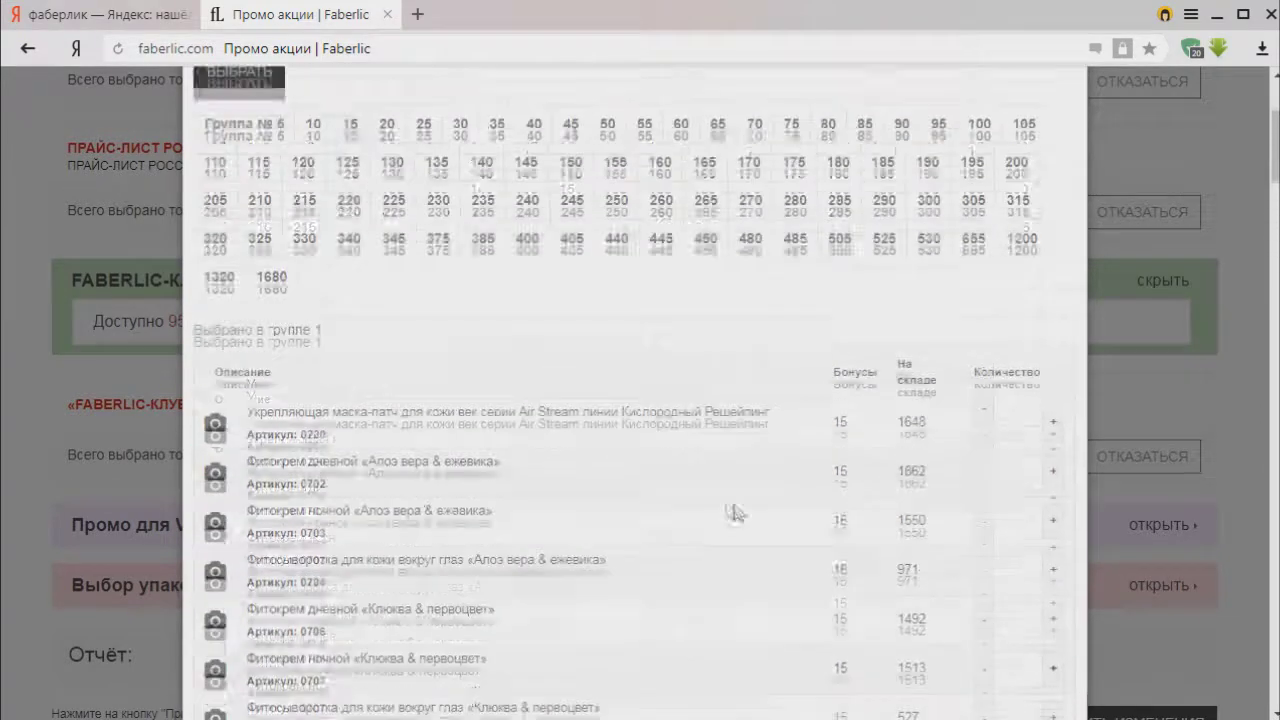
{"action": "left_click", "coordinate": [230, 282]}
{"action": "scroll", "coordinate": [670, 395], "scroll_direction": "down", "scroll_amount": 2}
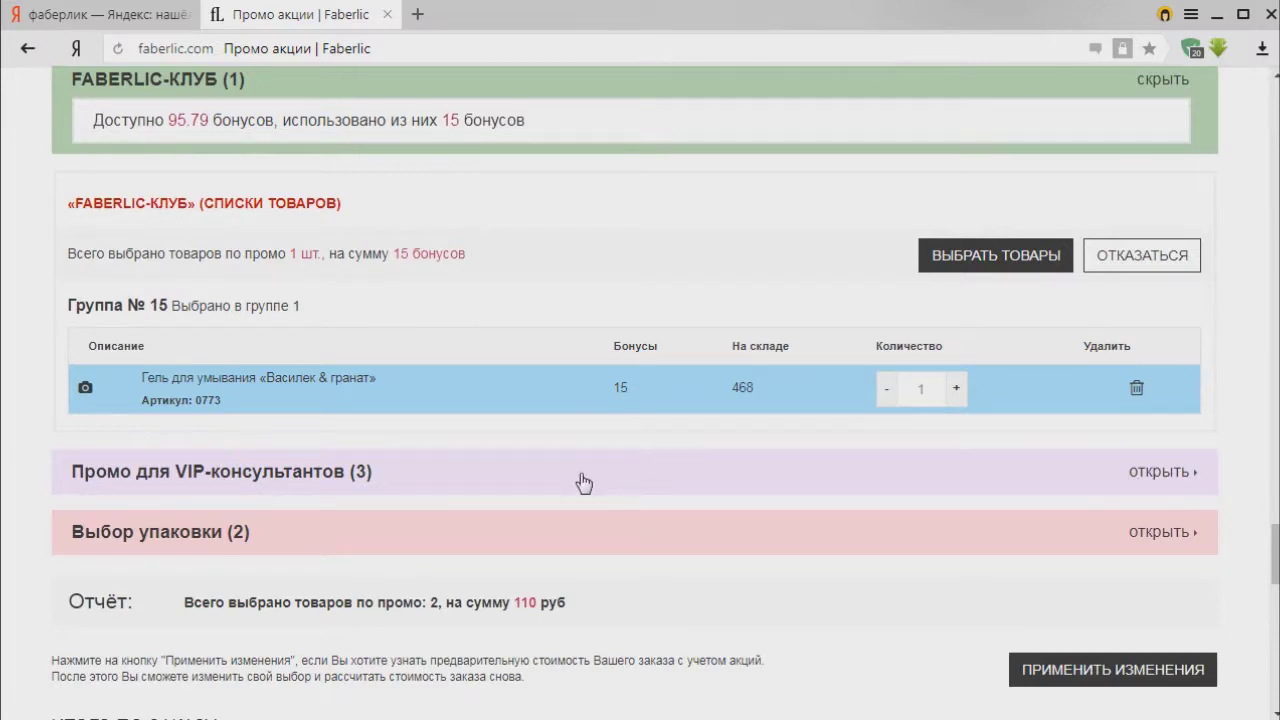
Apply the promo and Faberlic club selections to recalculate the order.
{"action": "scroll", "coordinate": [583, 483], "scroll_direction": "down", "scroll_amount": 1}
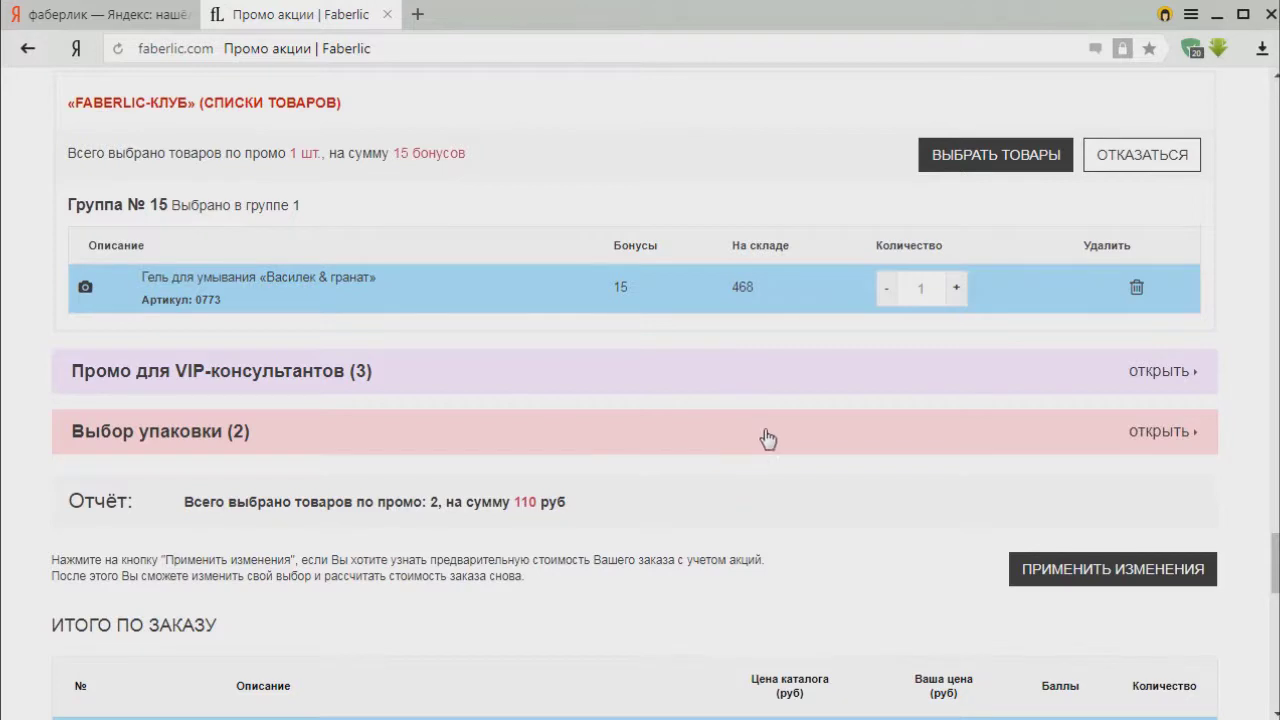
{"action": "scroll", "coordinate": [864, 464], "scroll_direction": "down", "scroll_amount": 2}
{"action": "left_click", "coordinate": [1066, 385]}
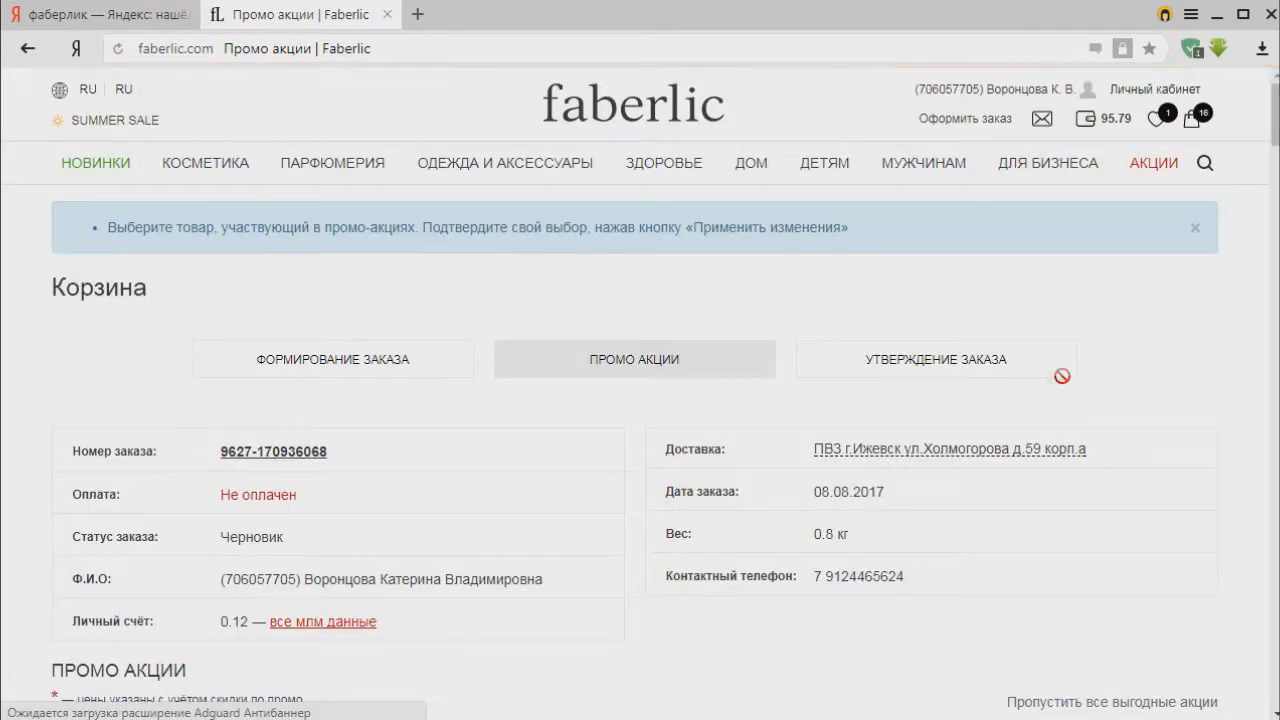
Check the recalculated order's items and totals at the promotions stage and continue to the Утверждение заказа stage.
{"action": "scroll", "coordinate": [900, 429], "scroll_direction": "down", "scroll_amount": 20}
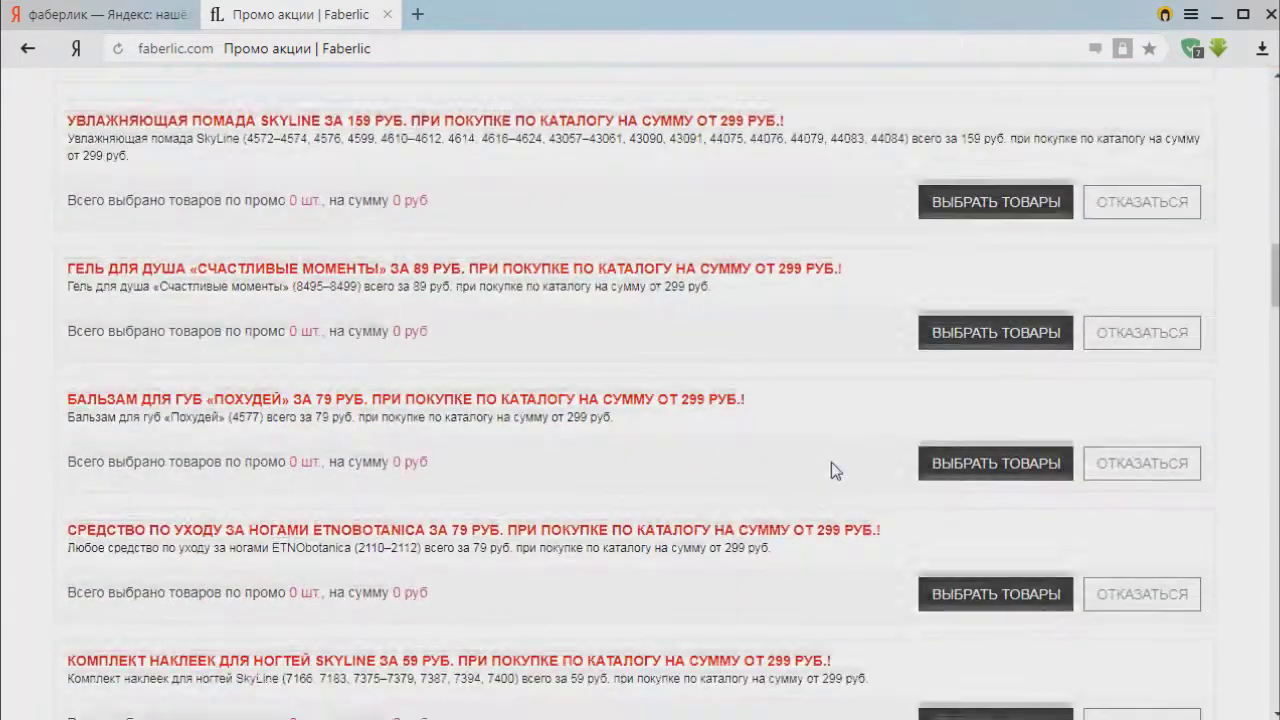
{"action": "scroll", "coordinate": [832, 479], "scroll_direction": "down", "scroll_amount": 18}
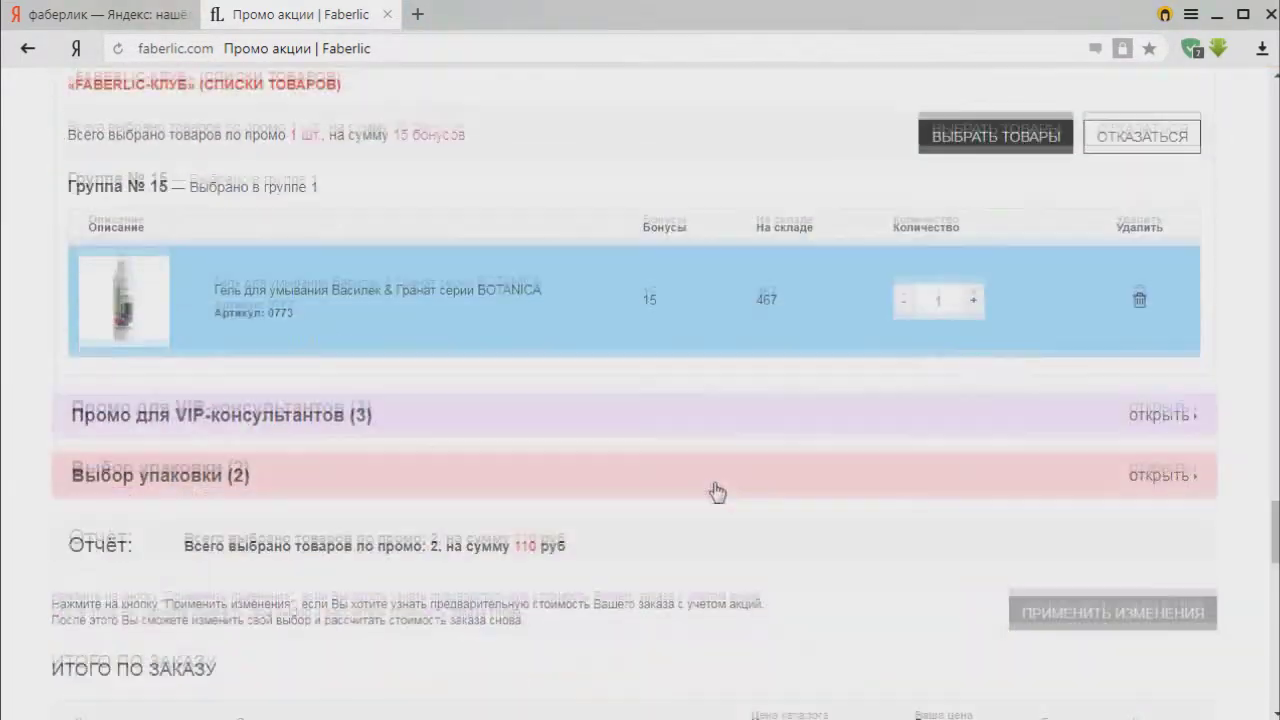
{"action": "scroll", "coordinate": [568, 445], "scroll_direction": "down", "scroll_amount": 5}
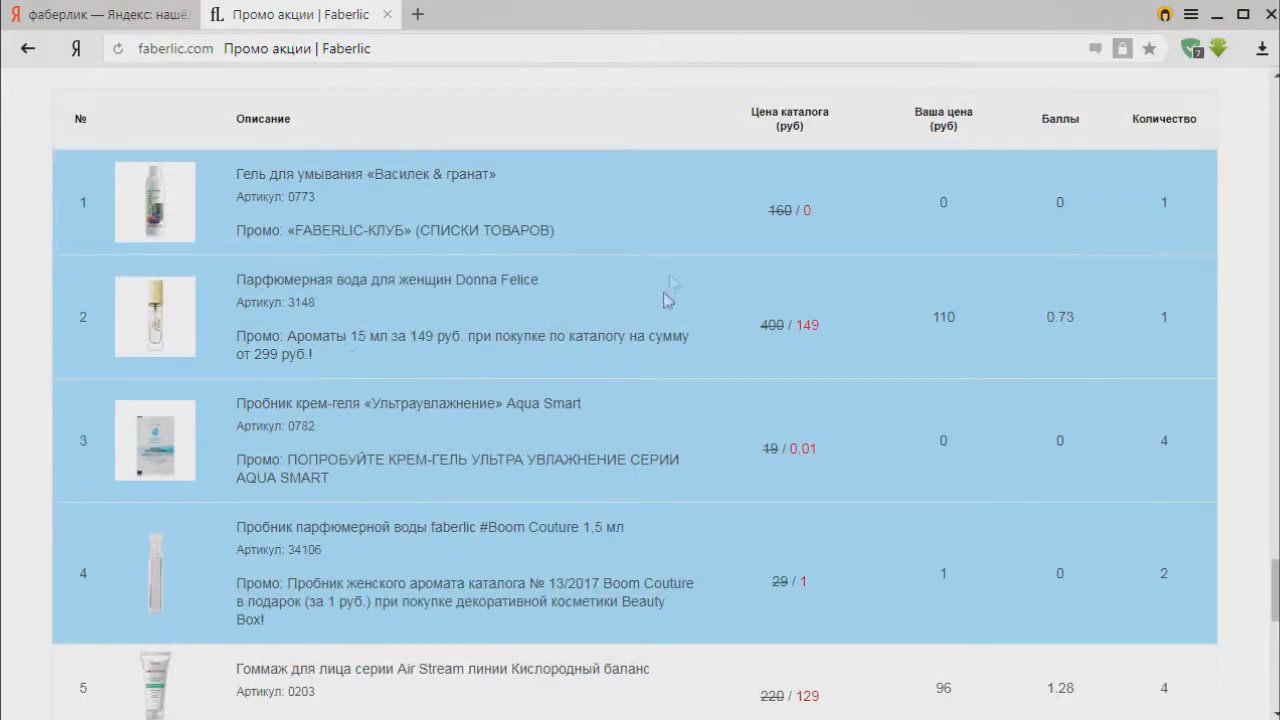
{"action": "left_click_drag", "start_coordinate": [798, 325], "coordinate": [822, 318]}
{"action": "left_click", "coordinate": [816, 334]}
{"action": "scroll", "coordinate": [803, 384], "scroll_direction": "down", "scroll_amount": 4}
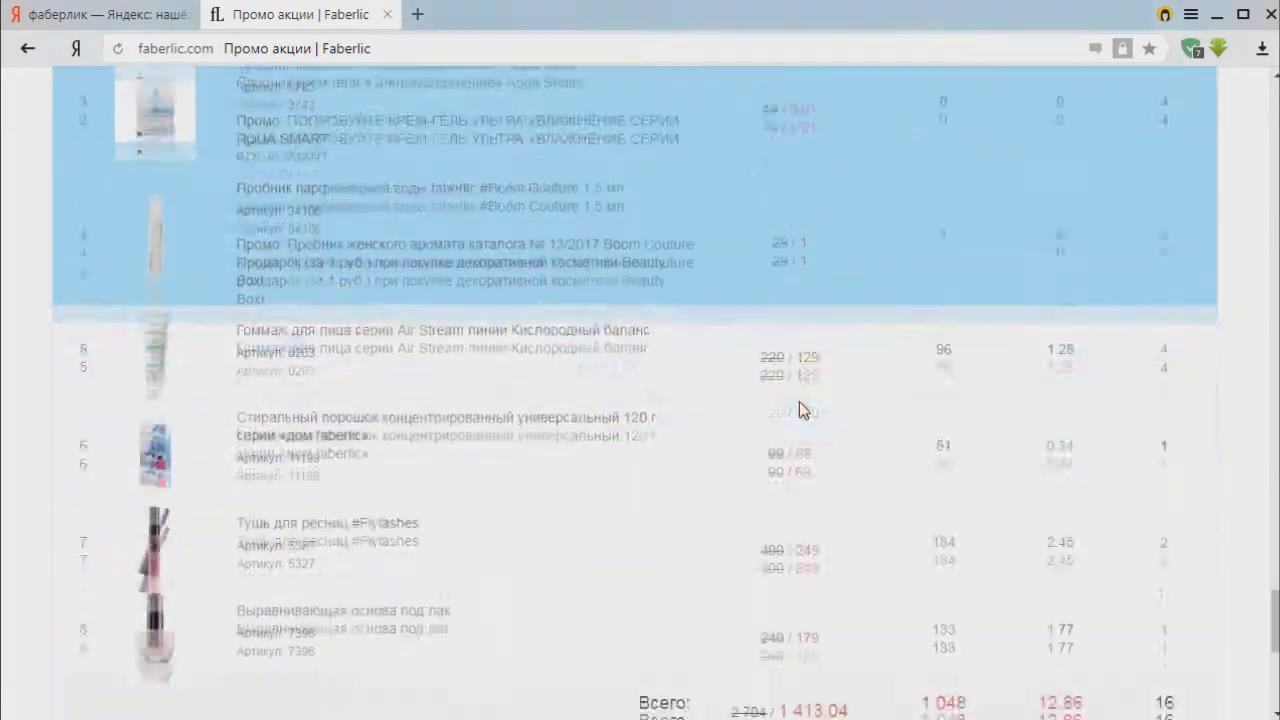
{"action": "scroll", "coordinate": [803, 323], "scroll_direction": "down", "scroll_amount": 2}
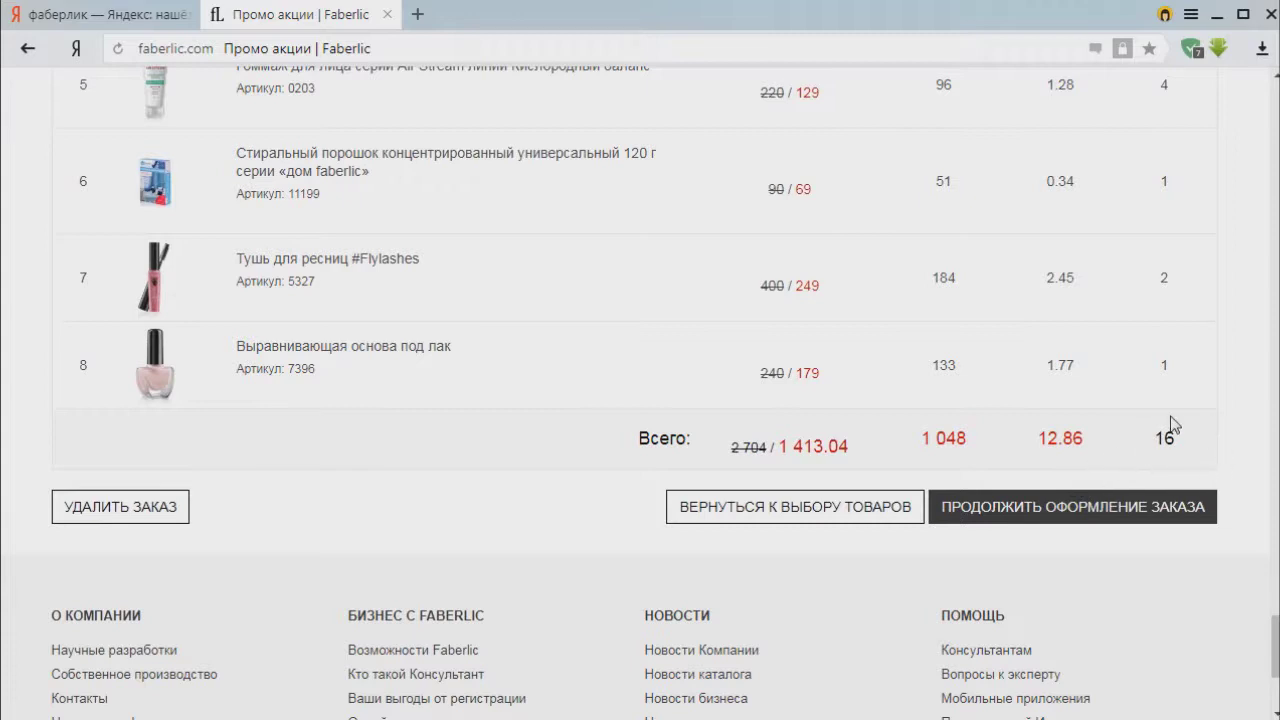
{"action": "left_click", "coordinate": [1127, 512]}
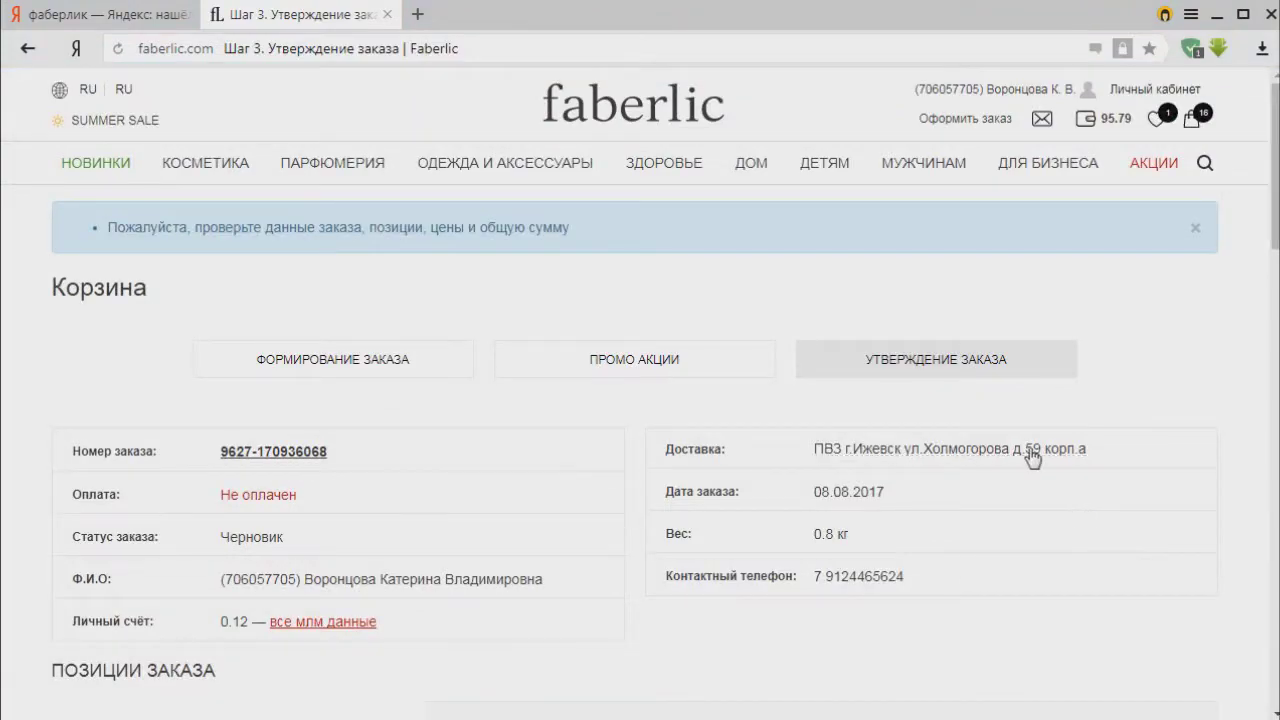
Approve the order at the end of the Утверждение заказа stage.
{"action": "scroll", "coordinate": [1029, 457], "scroll_direction": "down", "scroll_amount": 5}
{"action": "scroll", "coordinate": [1028, 462], "scroll_direction": "down", "scroll_amount": 15}
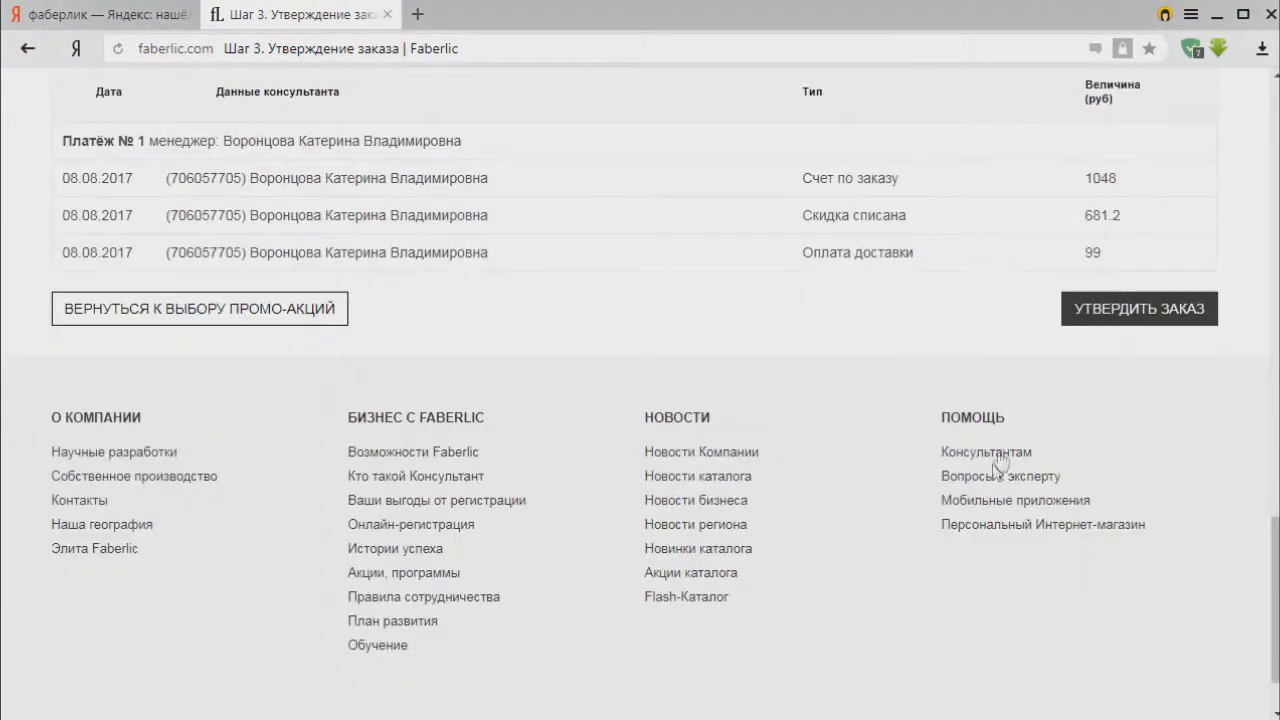
{"action": "left_click", "coordinate": [1139, 314]}
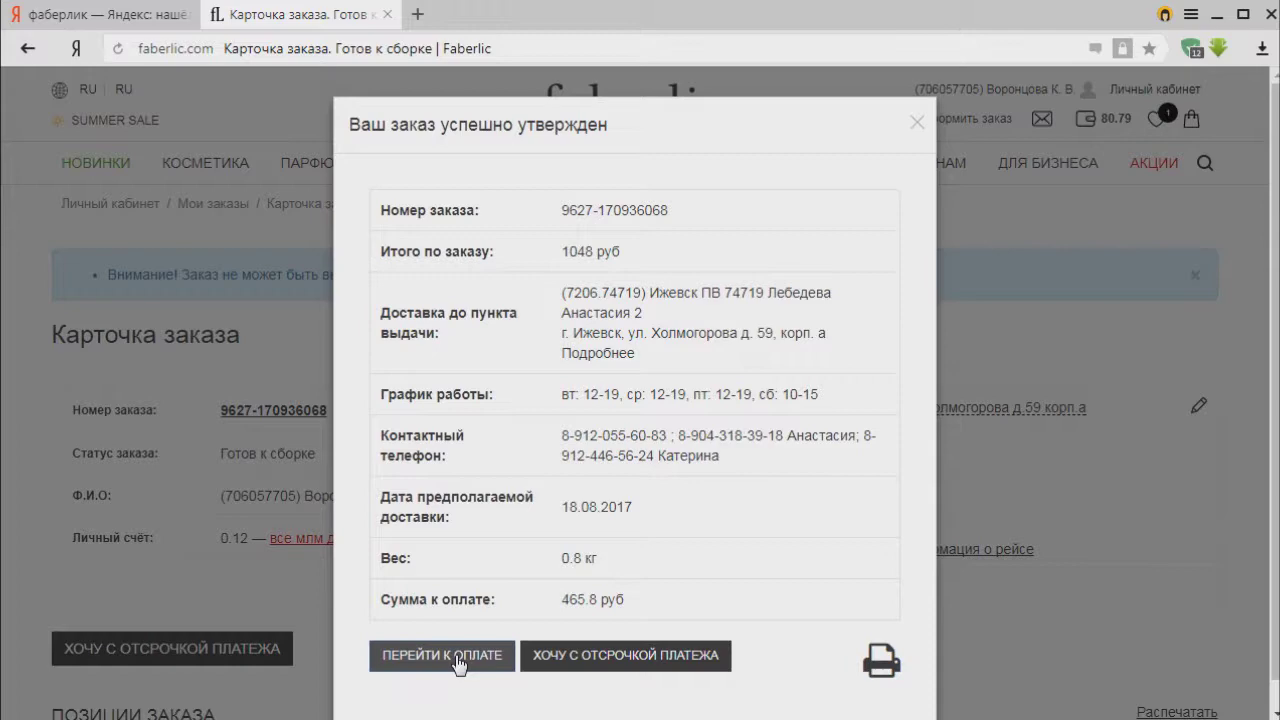
Close the order approval summary and examine the order card's details, items and payment section.
{"action": "left_click", "coordinate": [917, 125]}
{"action": "scroll", "coordinate": [757, 352], "scroll_direction": "down", "scroll_amount": 2}
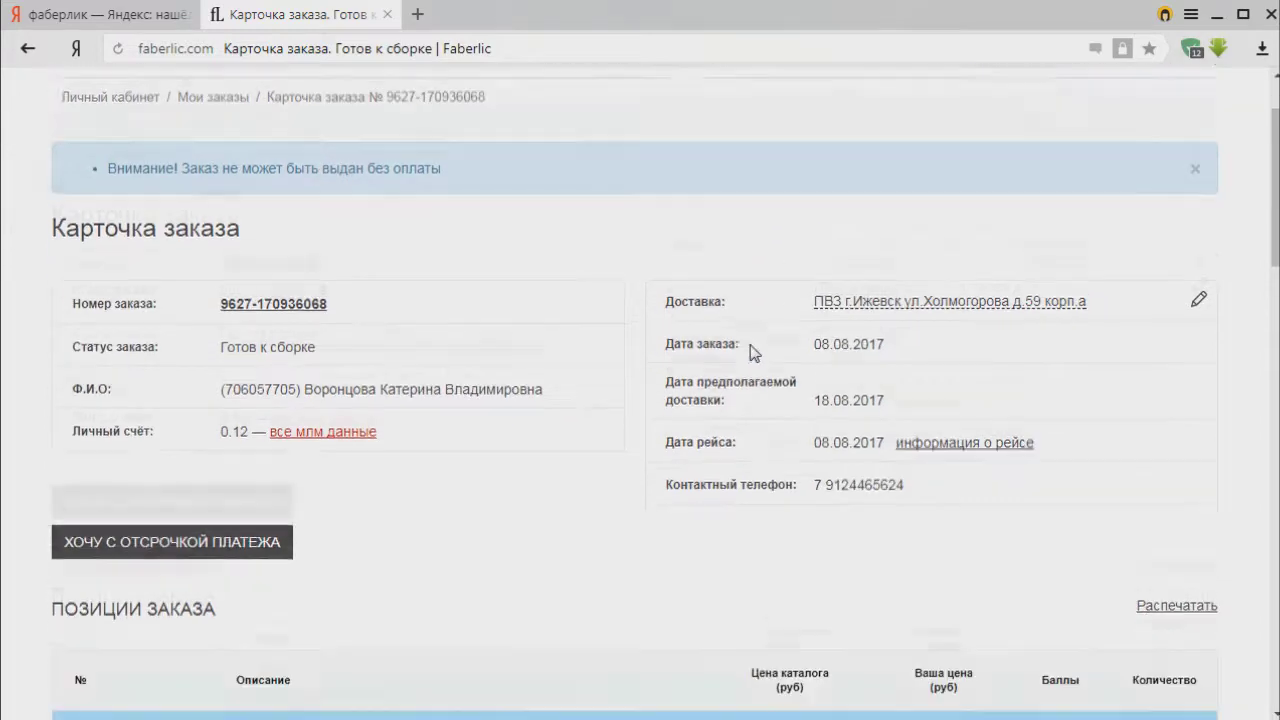
{"action": "scroll", "coordinate": [903, 345], "scroll_direction": "down", "scroll_amount": 3}
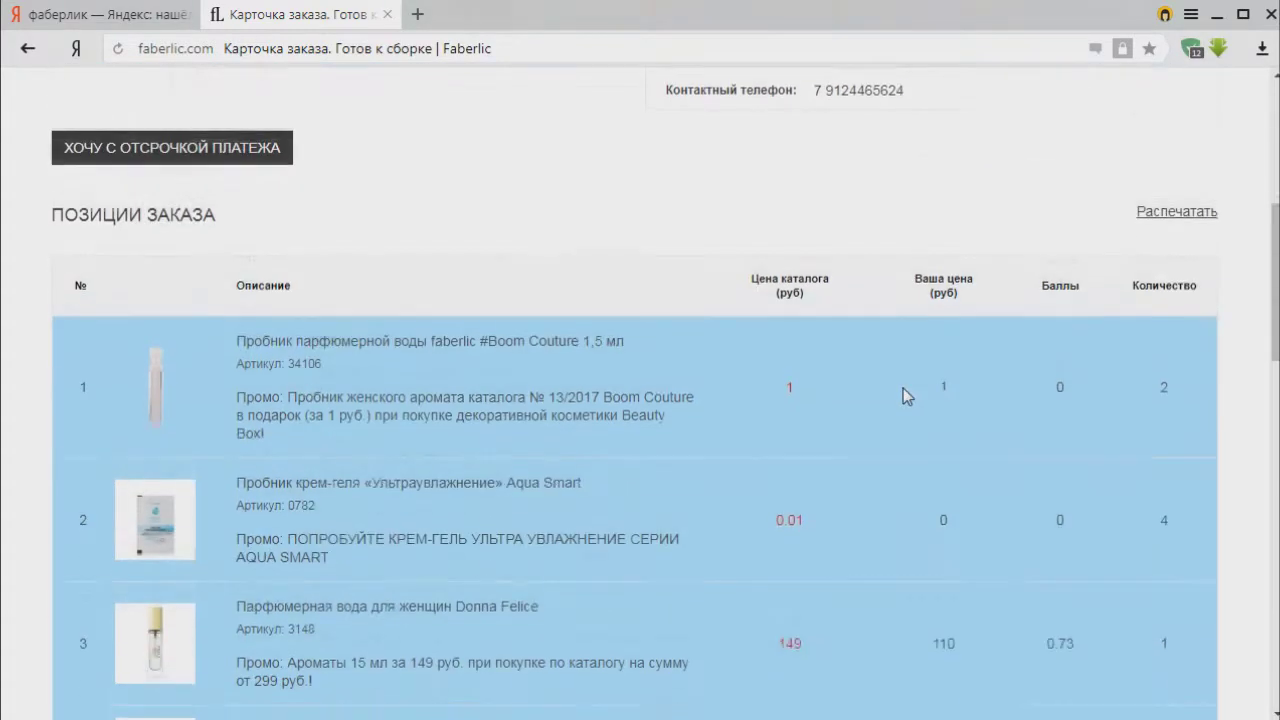
{"action": "scroll", "coordinate": [906, 394], "scroll_direction": "down", "scroll_amount": 7}
{"action": "scroll", "coordinate": [905, 408], "scroll_direction": "down", "scroll_amount": 5}
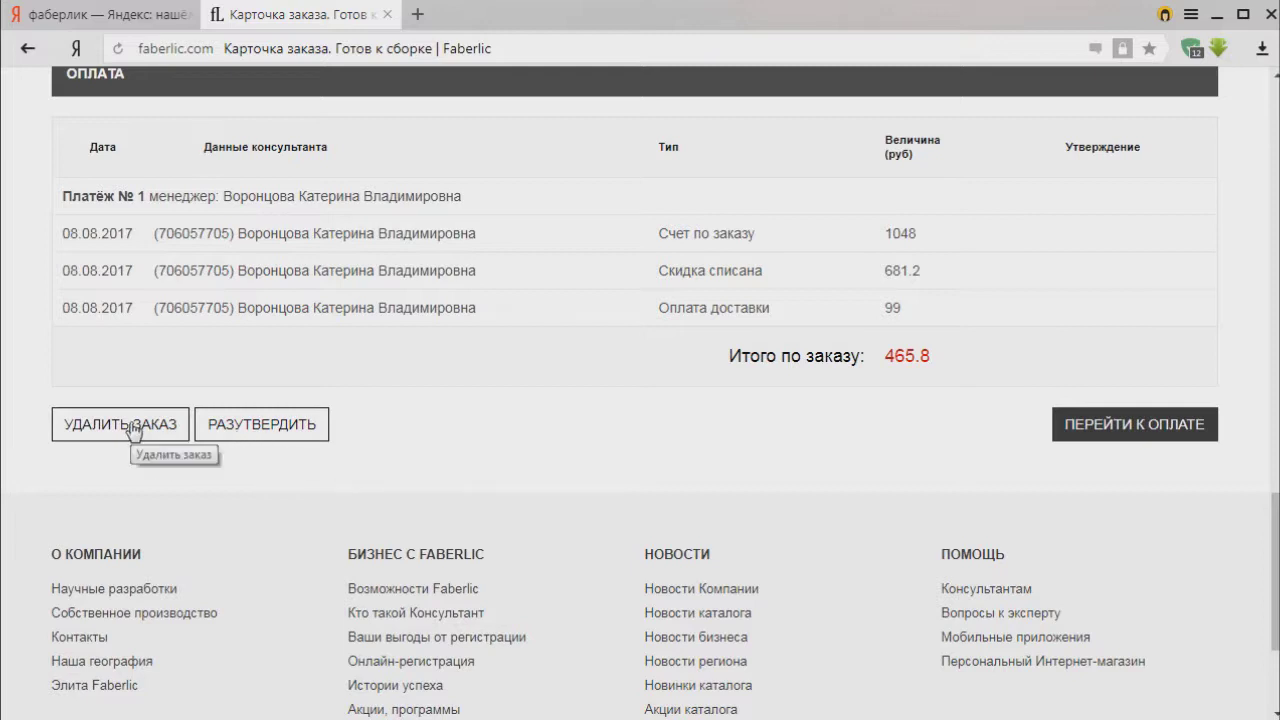
Revoke the order's approval (Разутвердить) and confirm the action.
{"action": "left_click", "coordinate": [270, 432]}
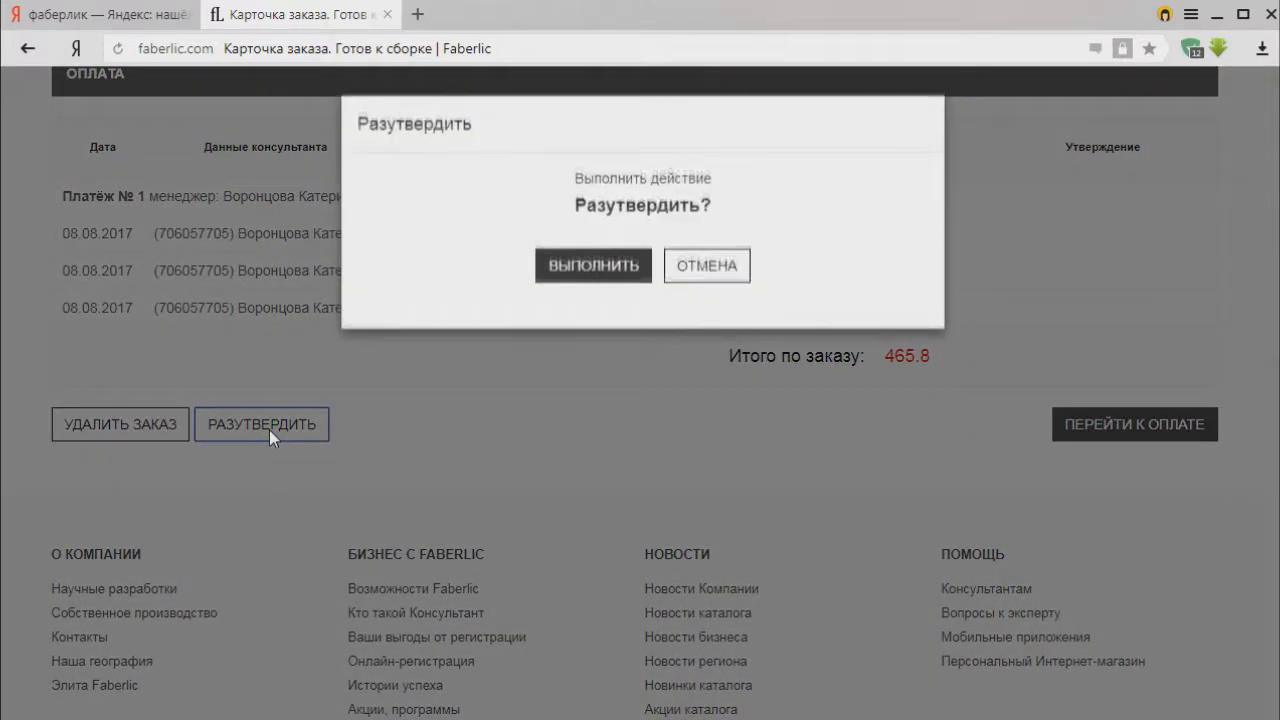
{"action": "left_click", "coordinate": [586, 266]}
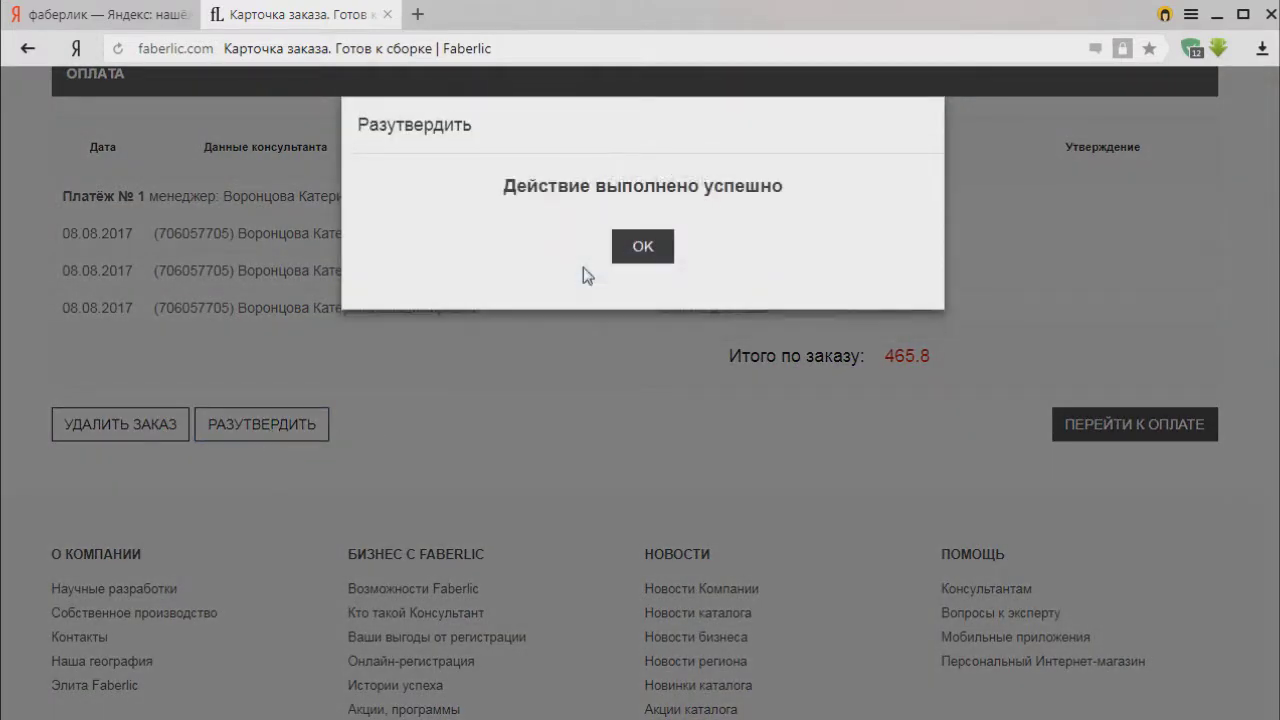
{"action": "left_click", "coordinate": [645, 248]}
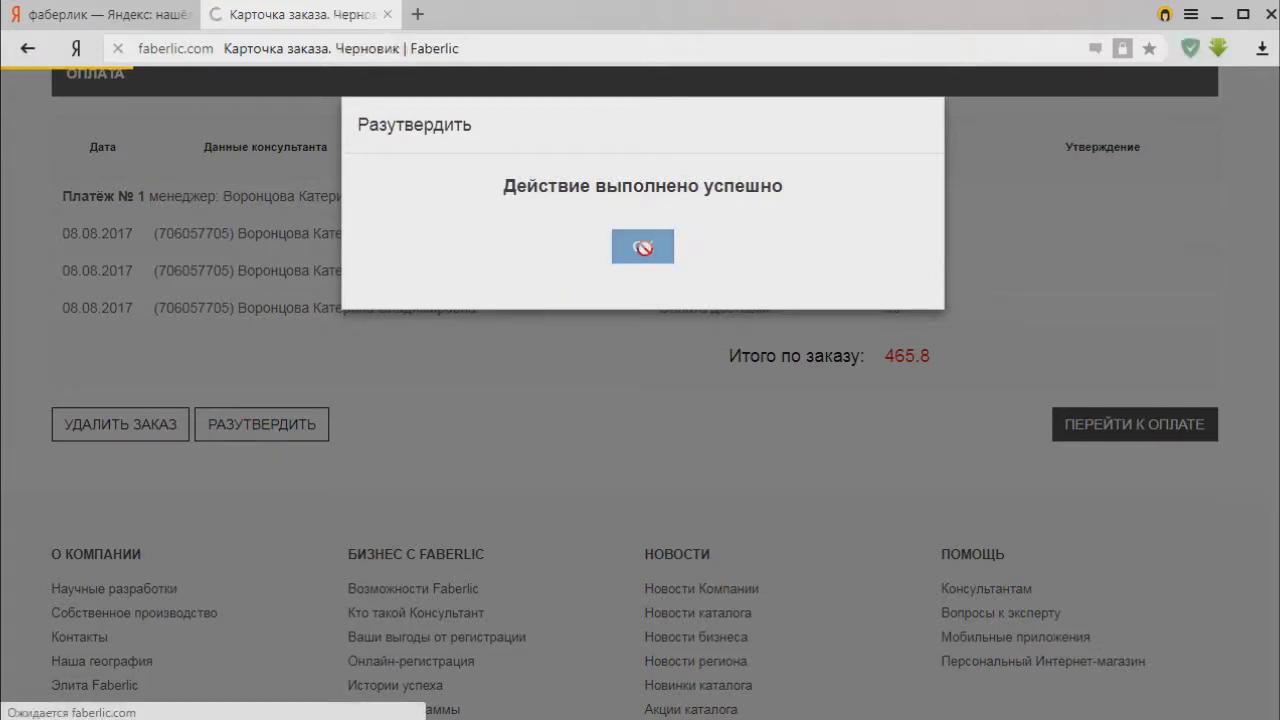
Open the draft order for editing and continue from its product list to the promotions stage.
{"action": "scroll", "coordinate": [394, 534], "scroll_direction": "down", "scroll_amount": 2}
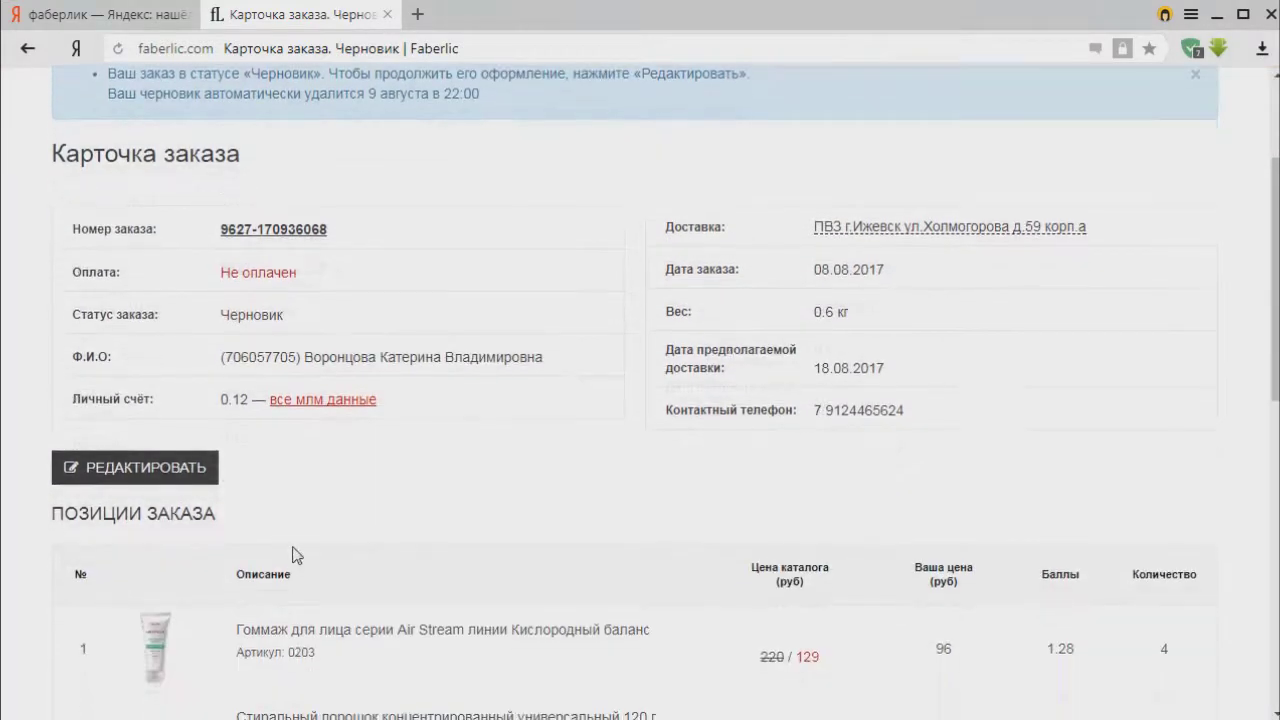
{"action": "left_click", "coordinate": [178, 465]}
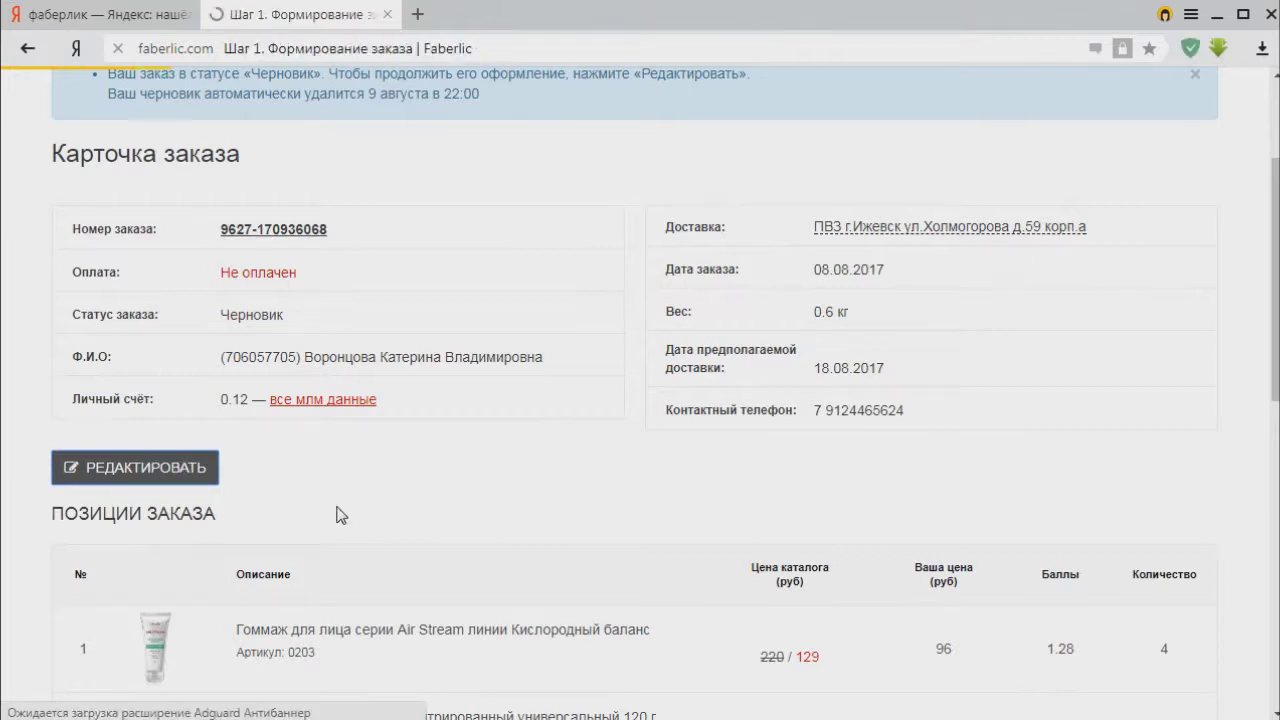
{"action": "scroll", "coordinate": [505, 440], "scroll_direction": "down", "scroll_amount": 2}
{"action": "scroll", "coordinate": [506, 438], "scroll_direction": "down", "scroll_amount": 2}
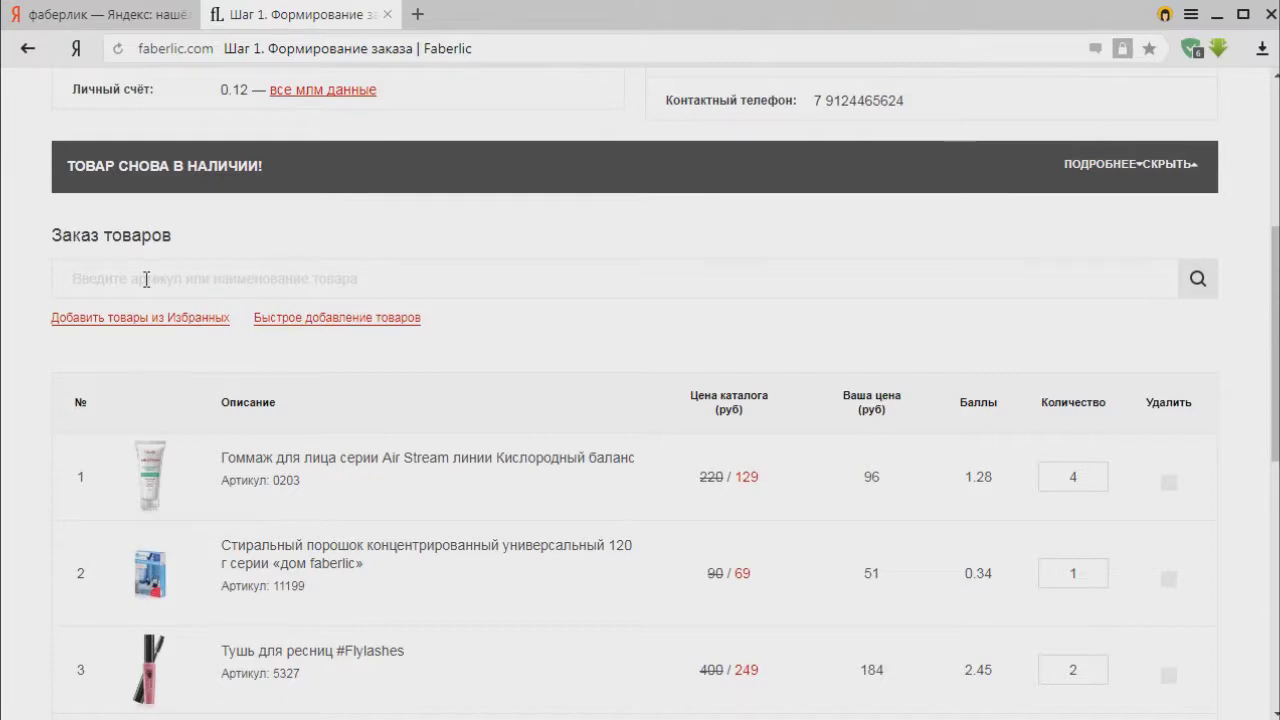
{"action": "scroll", "coordinate": [437, 354], "scroll_direction": "down", "scroll_amount": 5}
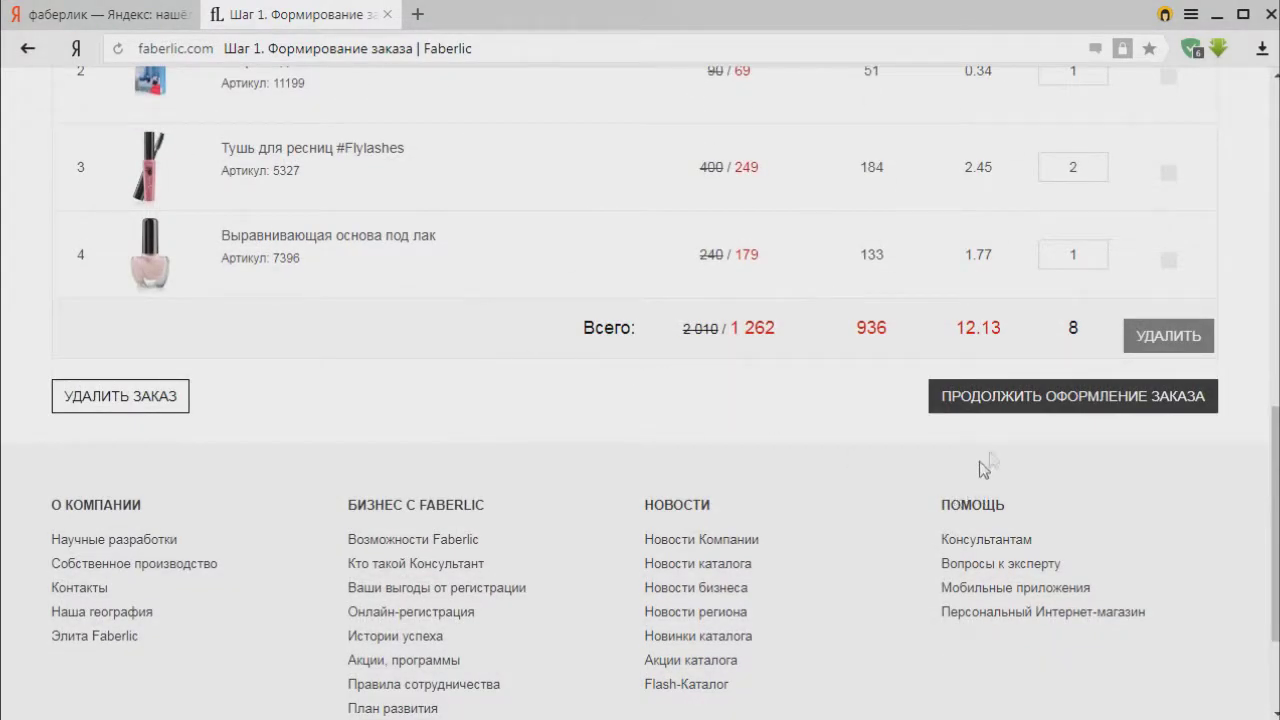
{"action": "left_click", "coordinate": [1026, 403]}
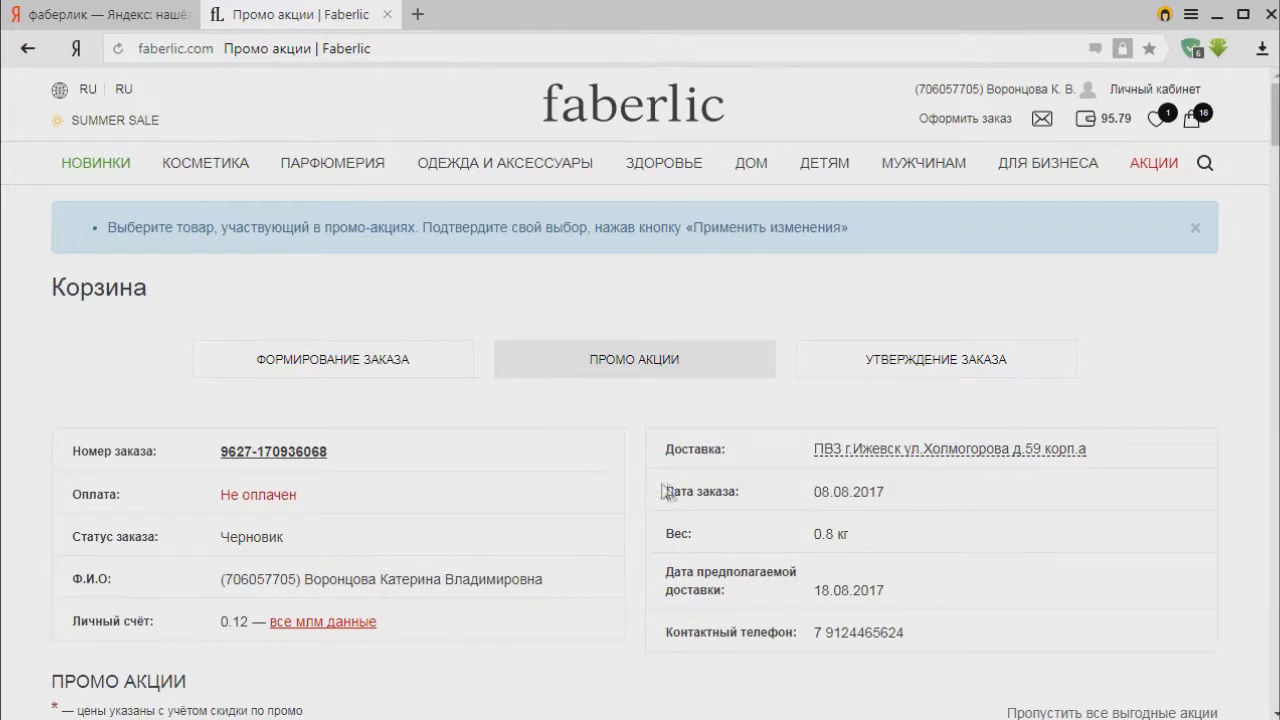
Examine the promo groups, the Faberlic club selection and the resulting order items and totals at the promotions stage.
{"action": "scroll", "coordinate": [561, 456], "scroll_direction": "down", "scroll_amount": 6}
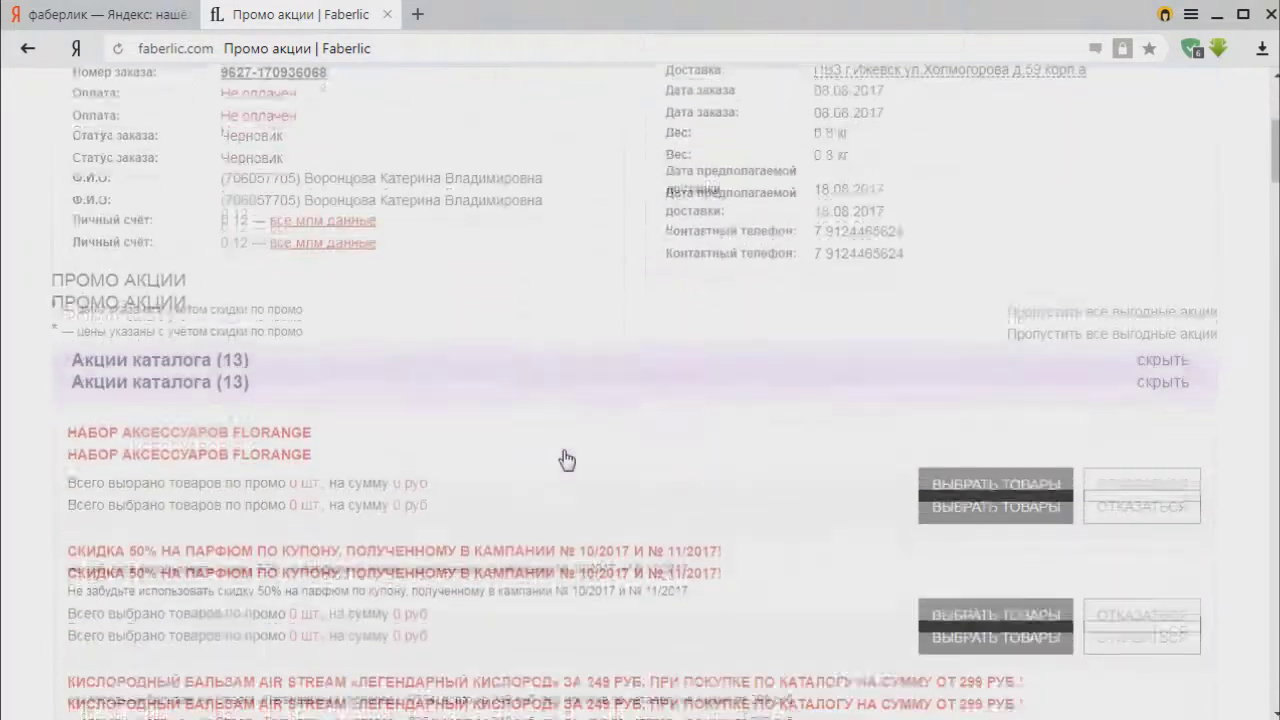
{"action": "scroll", "coordinate": [559, 456], "scroll_direction": "down", "scroll_amount": 6}
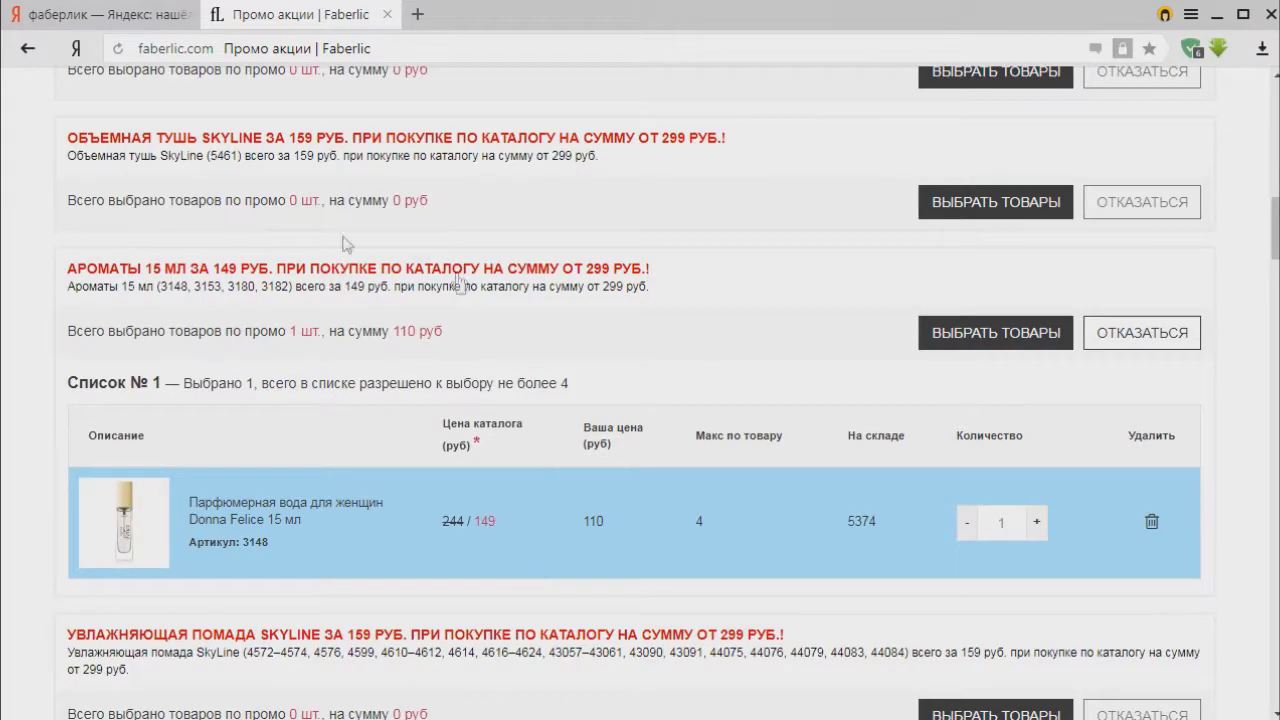
{"action": "scroll", "coordinate": [840, 470], "scroll_direction": "down", "scroll_amount": 4}
{"action": "scroll", "coordinate": [845, 526], "scroll_direction": "down", "scroll_amount": 9}
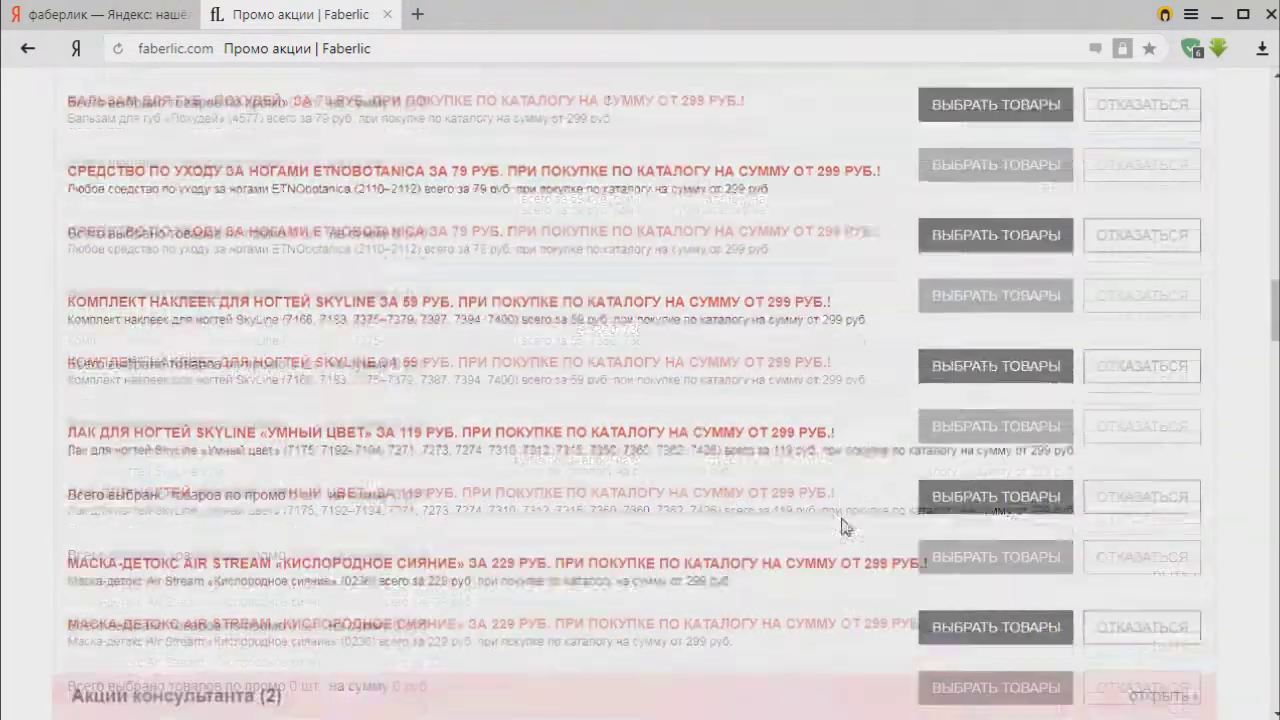
{"action": "scroll", "coordinate": [777, 466], "scroll_direction": "down", "scroll_amount": 4}
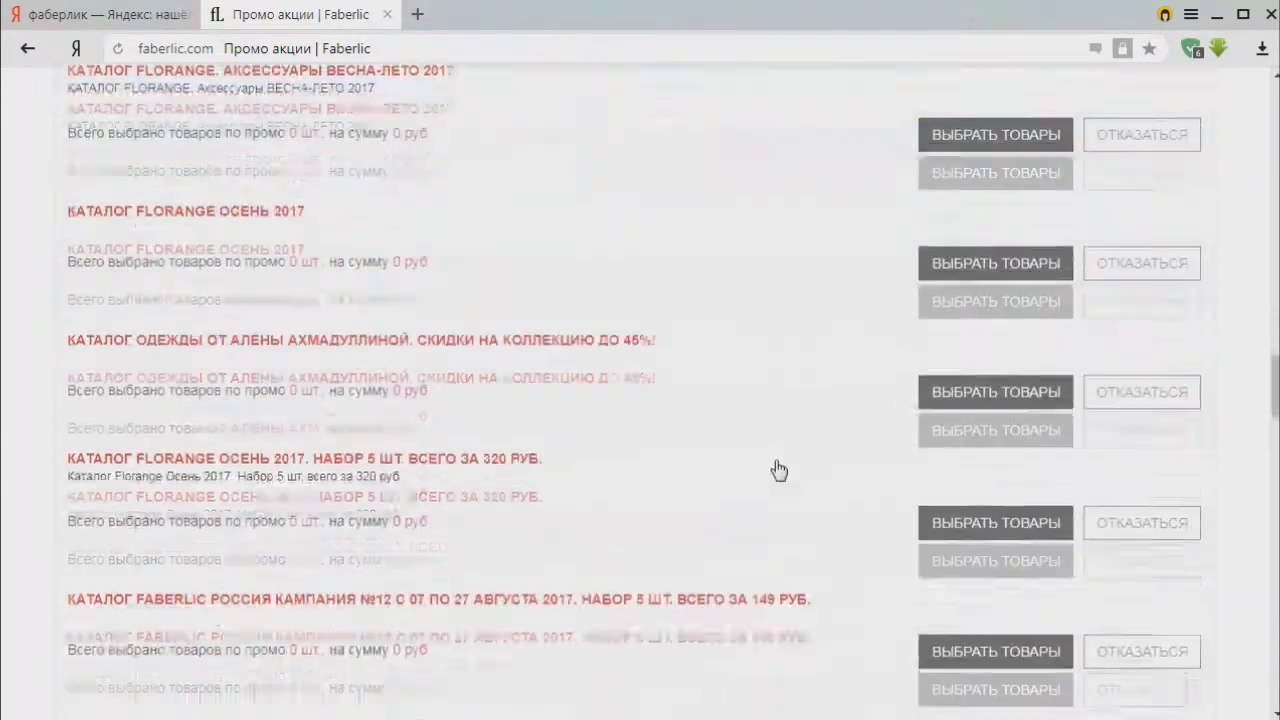
{"action": "scroll", "coordinate": [780, 470], "scroll_direction": "up", "scroll_amount": 2}
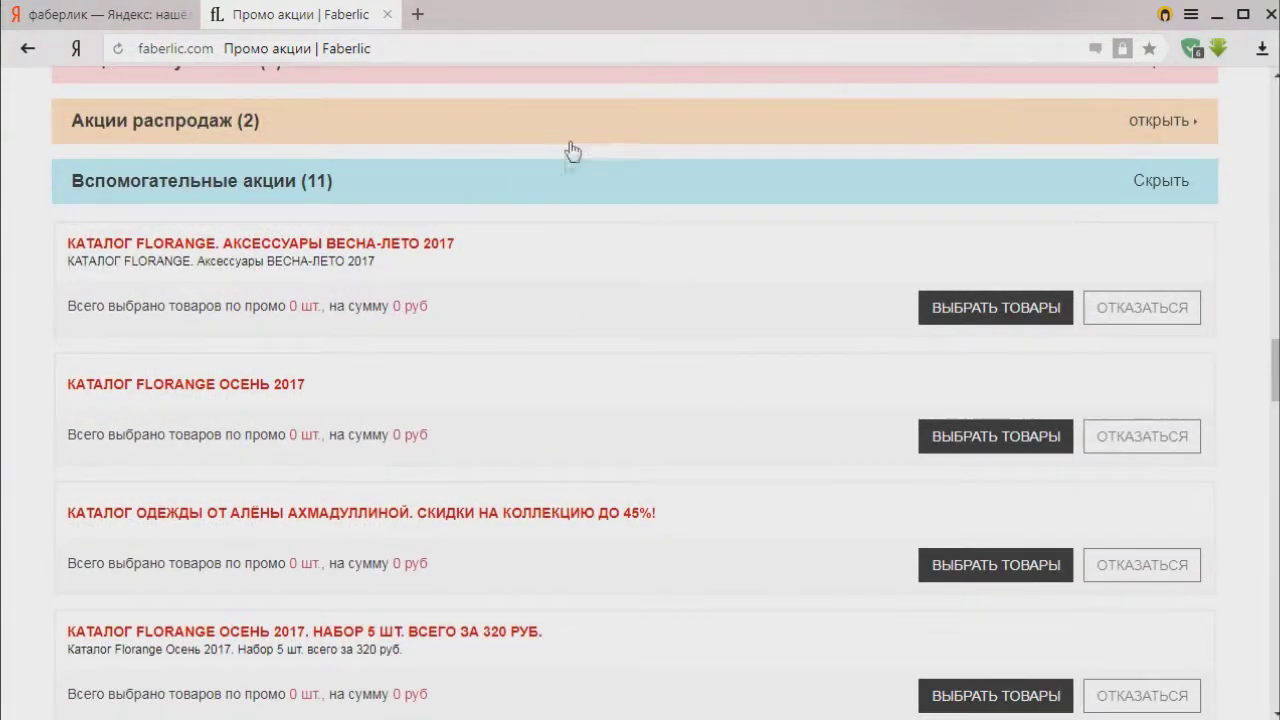
{"action": "scroll", "coordinate": [745, 398], "scroll_direction": "down", "scroll_amount": 1}
{"action": "scroll", "coordinate": [745, 398], "scroll_direction": "down", "scroll_amount": 3}
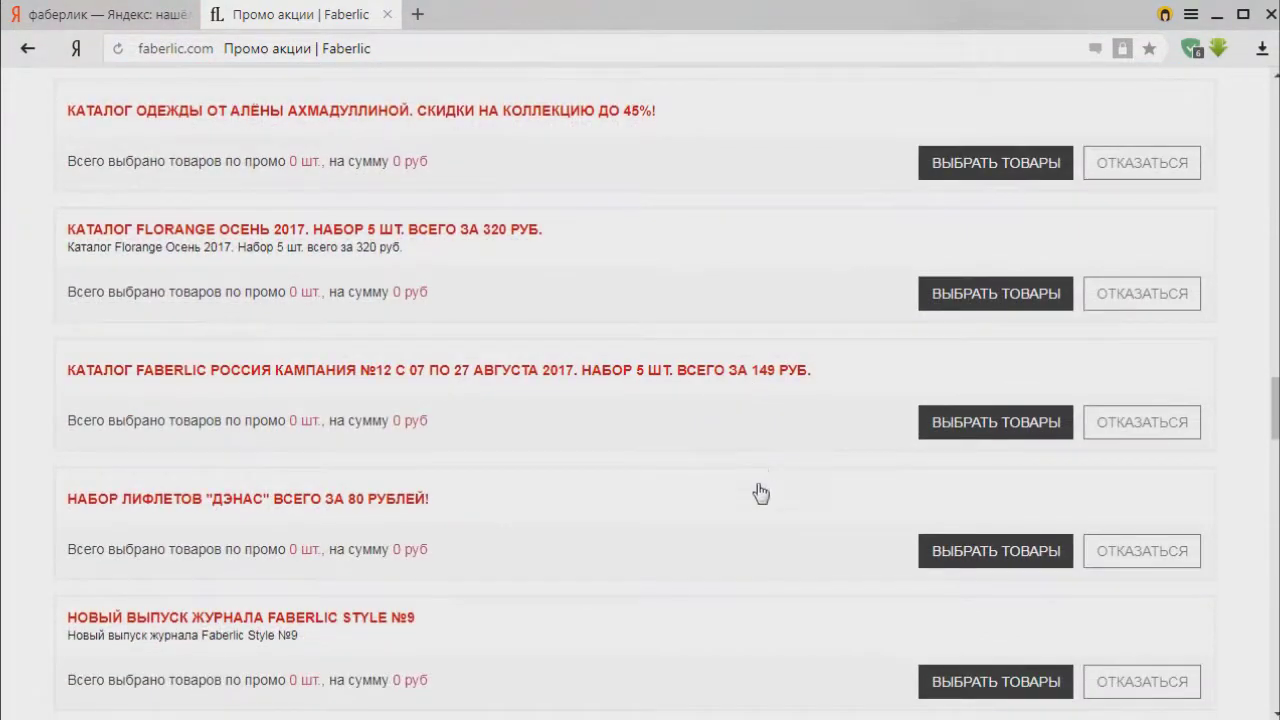
{"action": "scroll", "coordinate": [756, 495], "scroll_direction": "down", "scroll_amount": 3}
{"action": "scroll", "coordinate": [757, 503], "scroll_direction": "down", "scroll_amount": 9}
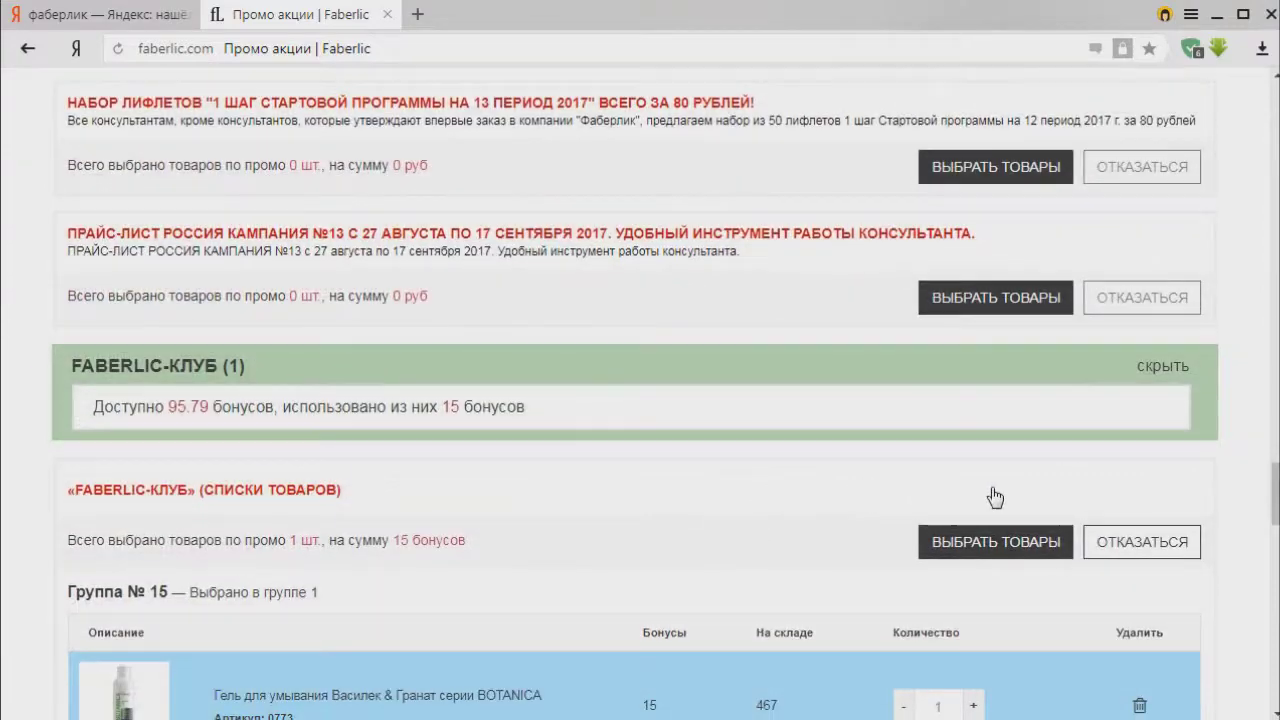
{"action": "scroll", "coordinate": [995, 497], "scroll_direction": "down", "scroll_amount": 15}
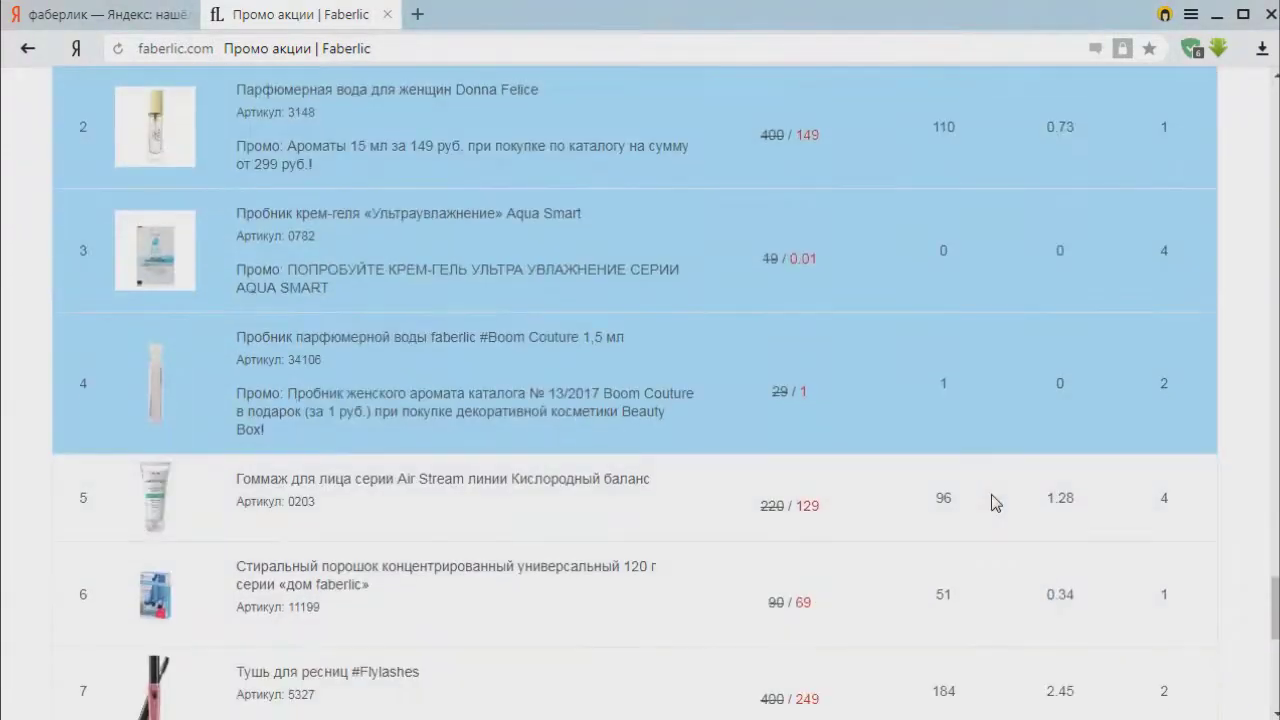
{"action": "scroll", "coordinate": [1014, 492], "scroll_direction": "up", "scroll_amount": 2}
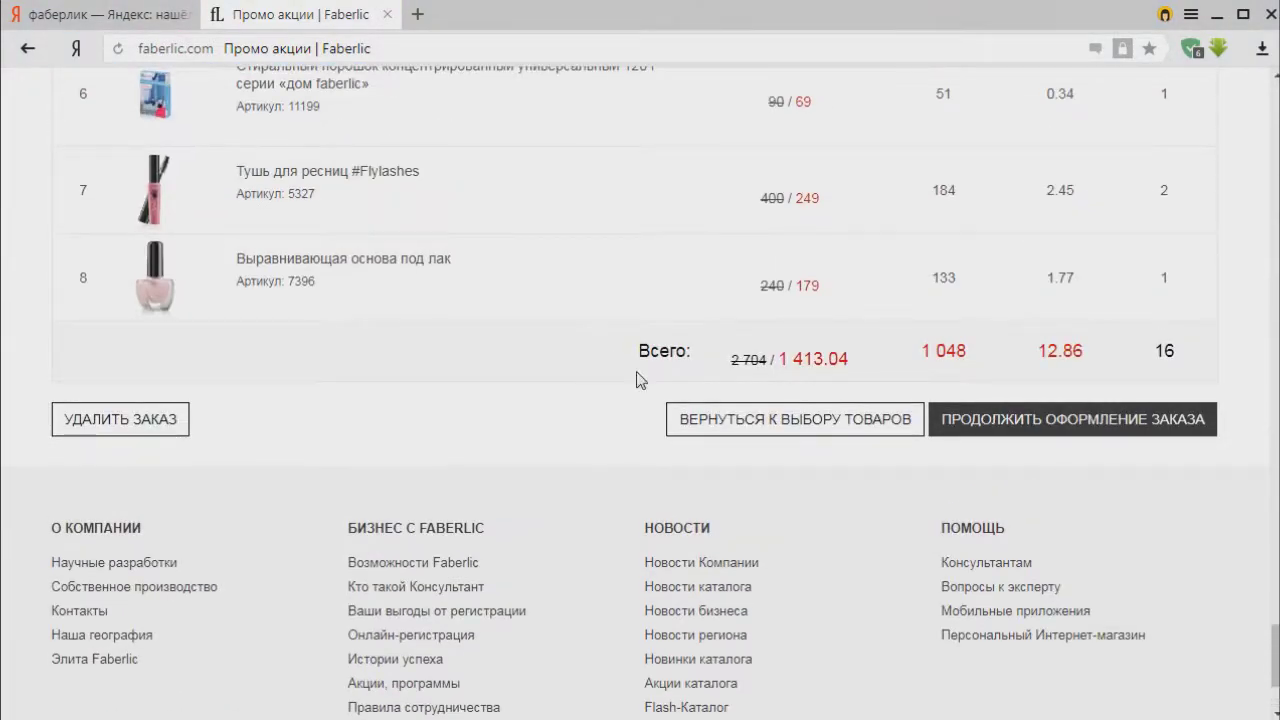
Continue to the Утверждение заказа stage, approve the order and close its summary.
{"action": "left_click", "coordinate": [987, 430]}
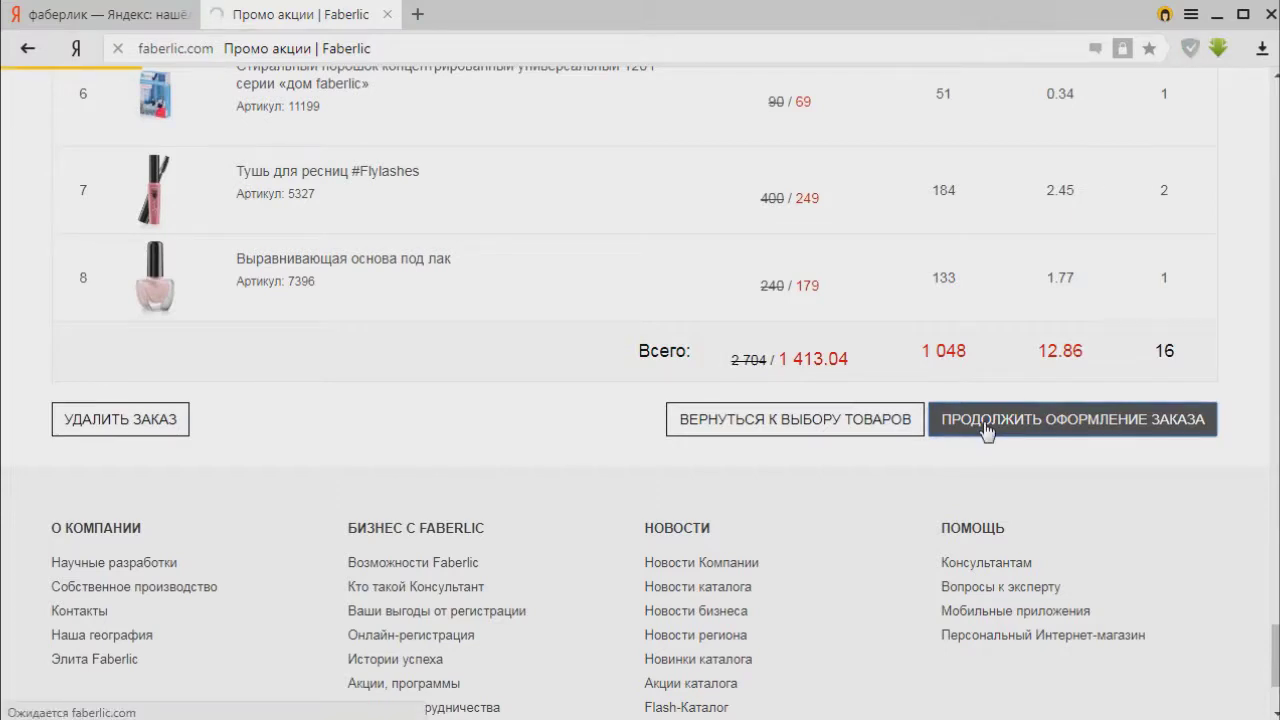
{"action": "scroll", "coordinate": [922, 461], "scroll_direction": "down", "scroll_amount": 10}
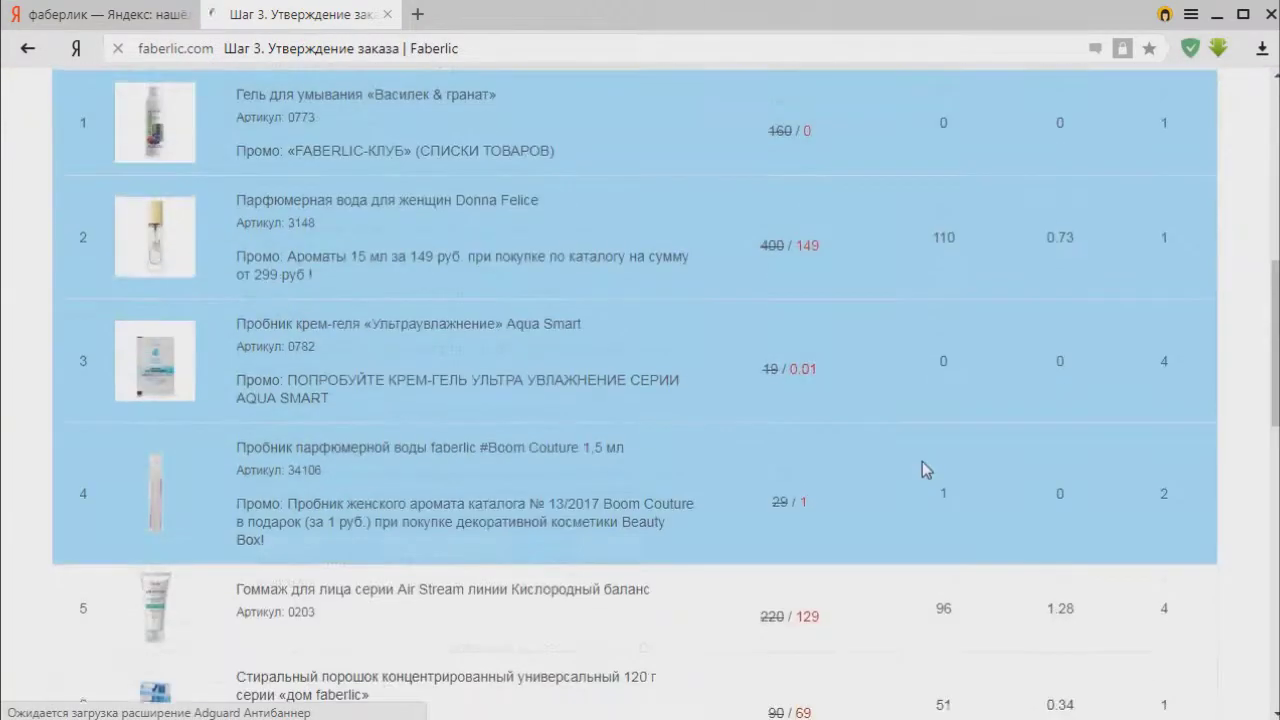
{"action": "scroll", "coordinate": [918, 477], "scroll_direction": "down", "scroll_amount": 5}
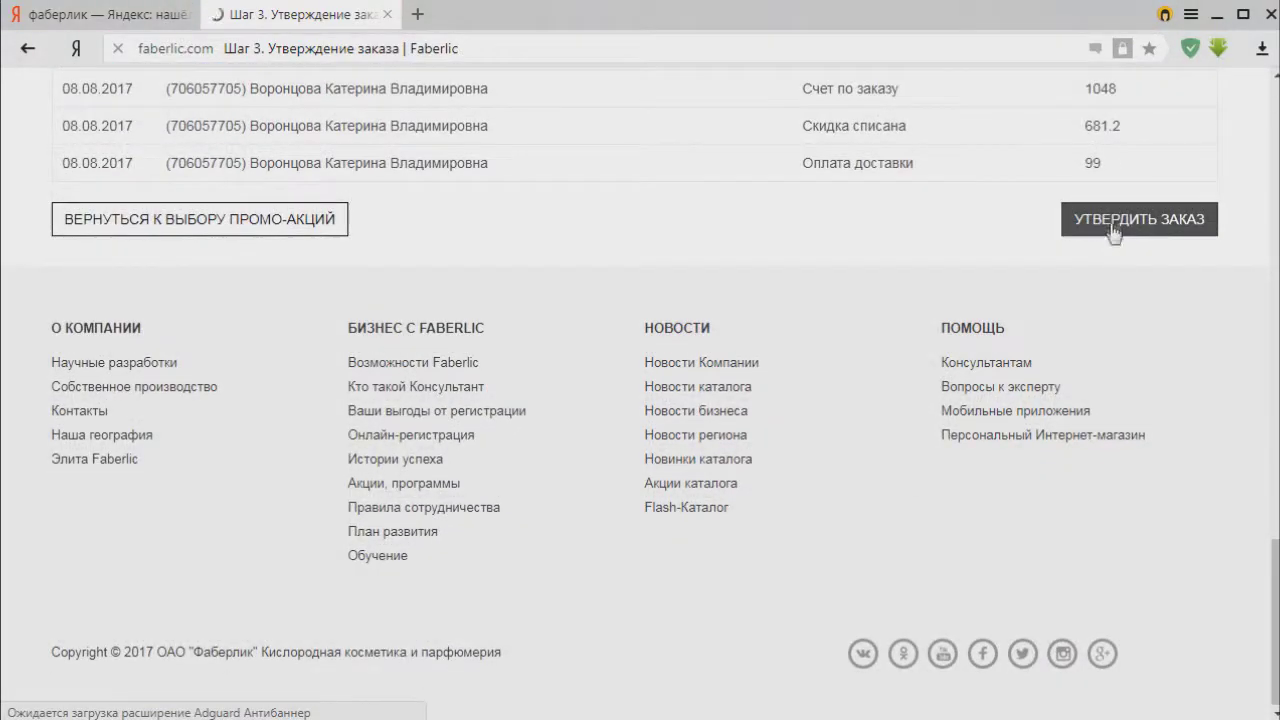
{"action": "left_click", "coordinate": [1110, 227]}
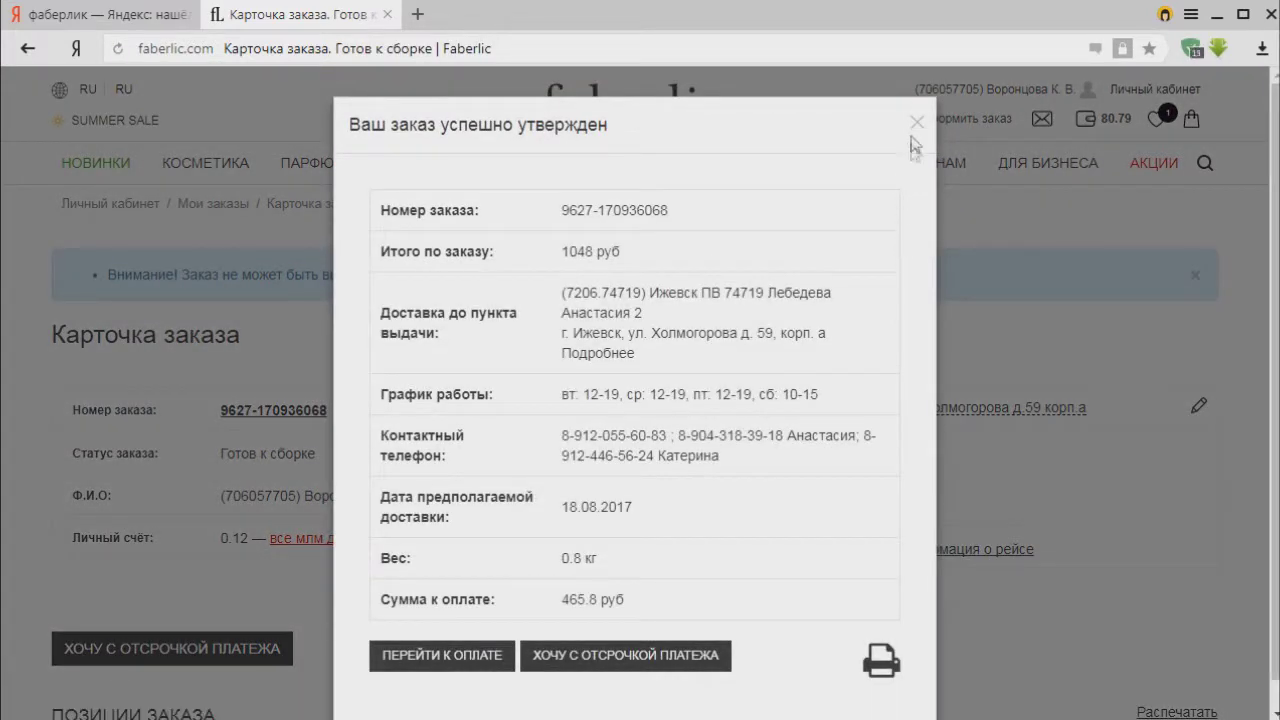
{"action": "left_click", "coordinate": [914, 128]}
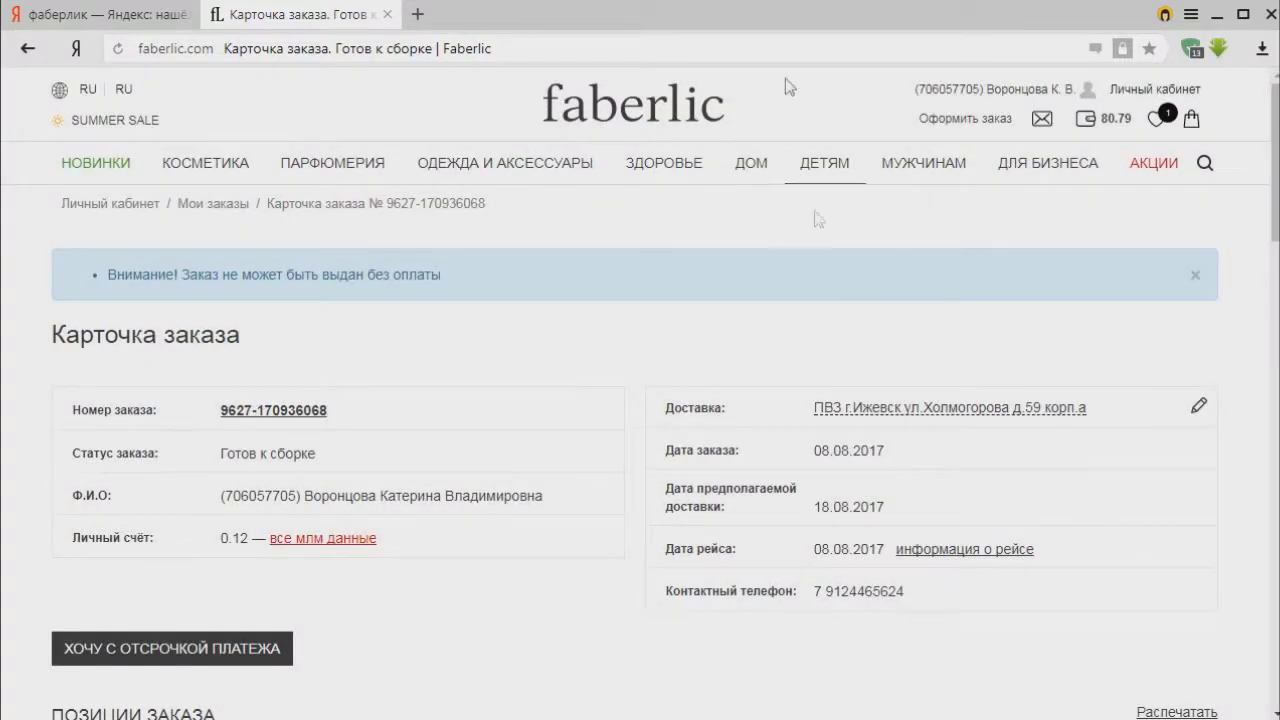
Open the order list (Мои заказы) in the personal account and examine the orders' statuses, amounts payable and payment options.
{"action": "left_click", "coordinate": [1136, 92]}
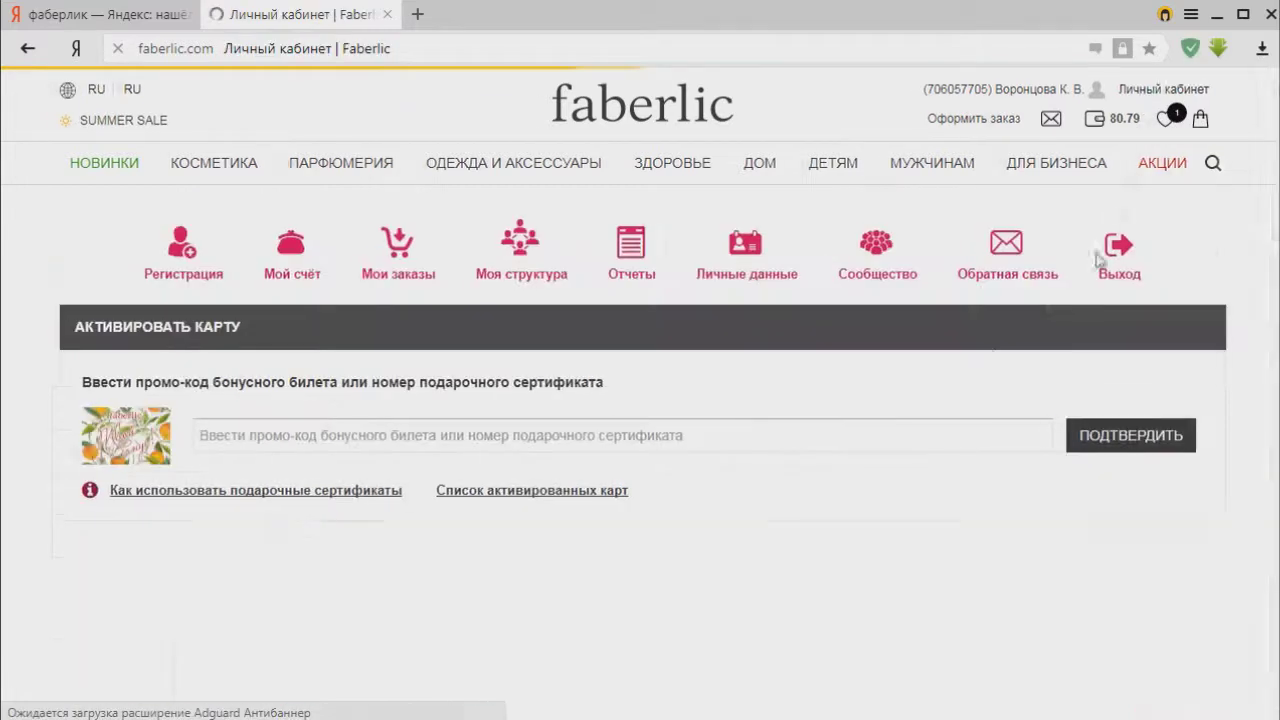
{"action": "left_click", "coordinate": [394, 244]}
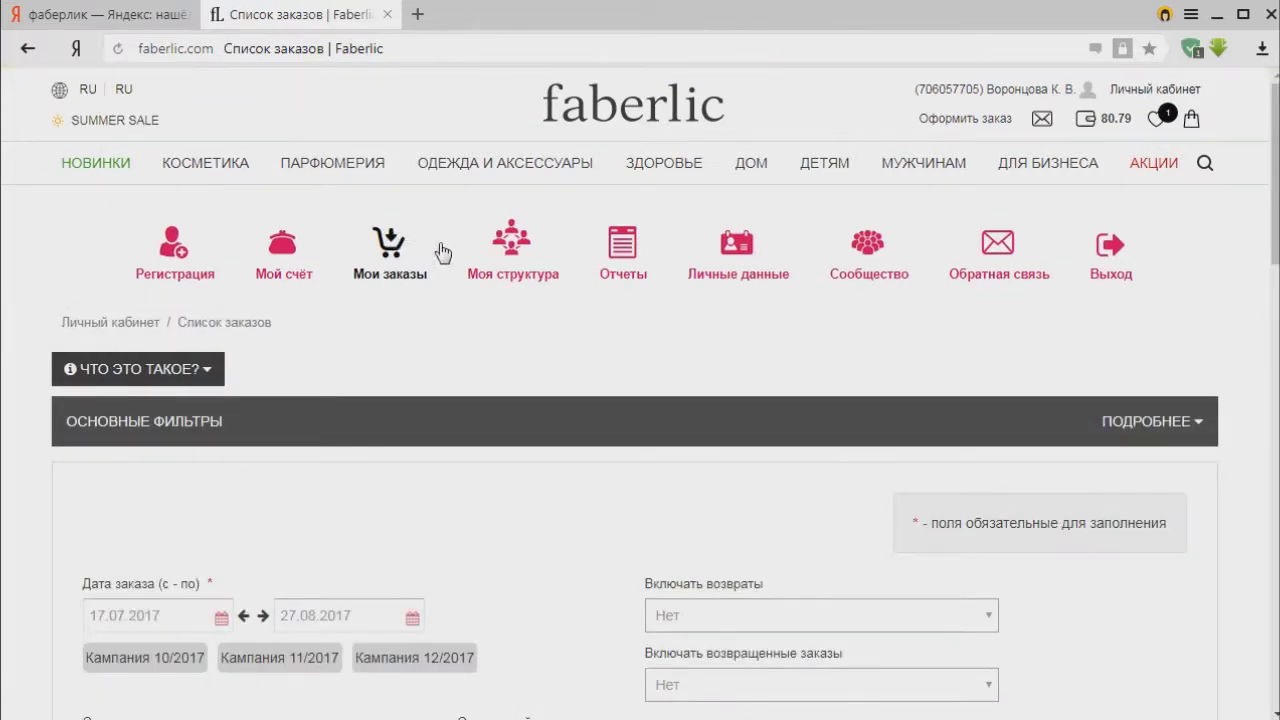
{"action": "scroll", "coordinate": [380, 295], "scroll_direction": "down", "scroll_amount": 9}
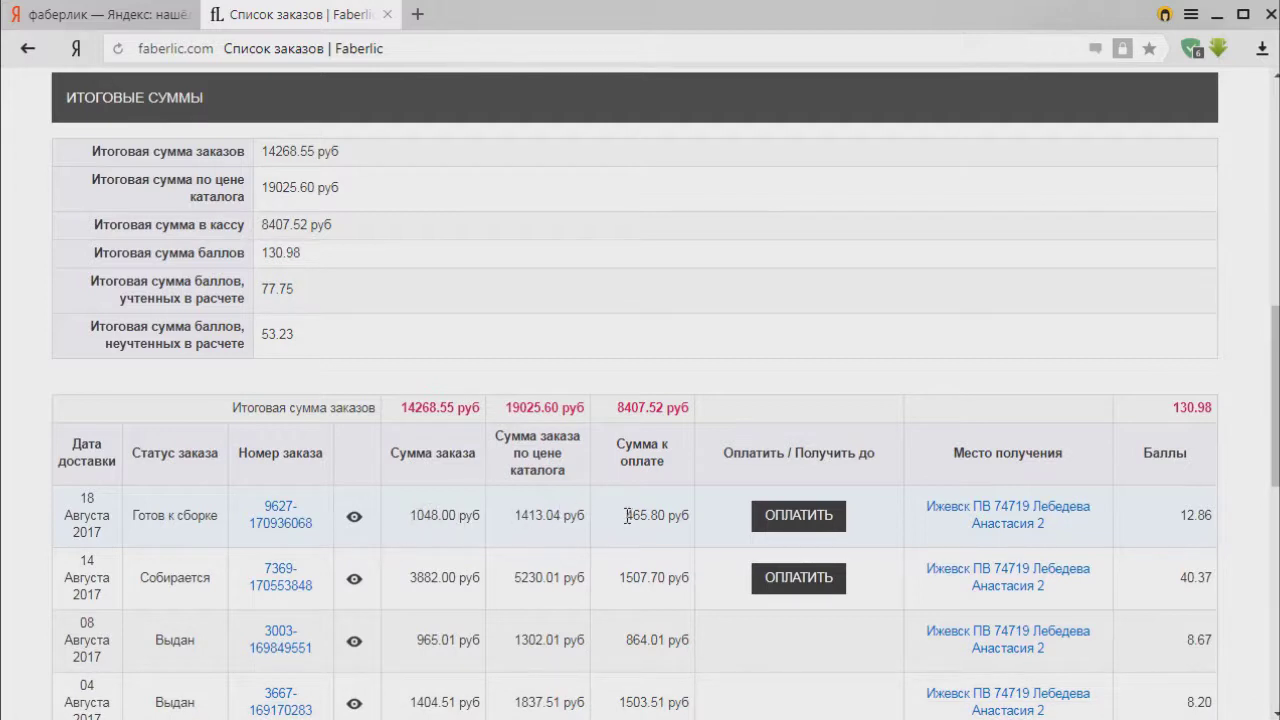
{"action": "mouse_move", "coordinate": [627, 515]}
{"action": "left_mouse_down"}
{"action": "mouse_move", "coordinate": [694, 517]}
{"action": "mouse_move", "coordinate": [640, 525]}
{"action": "left_mouse_up"}
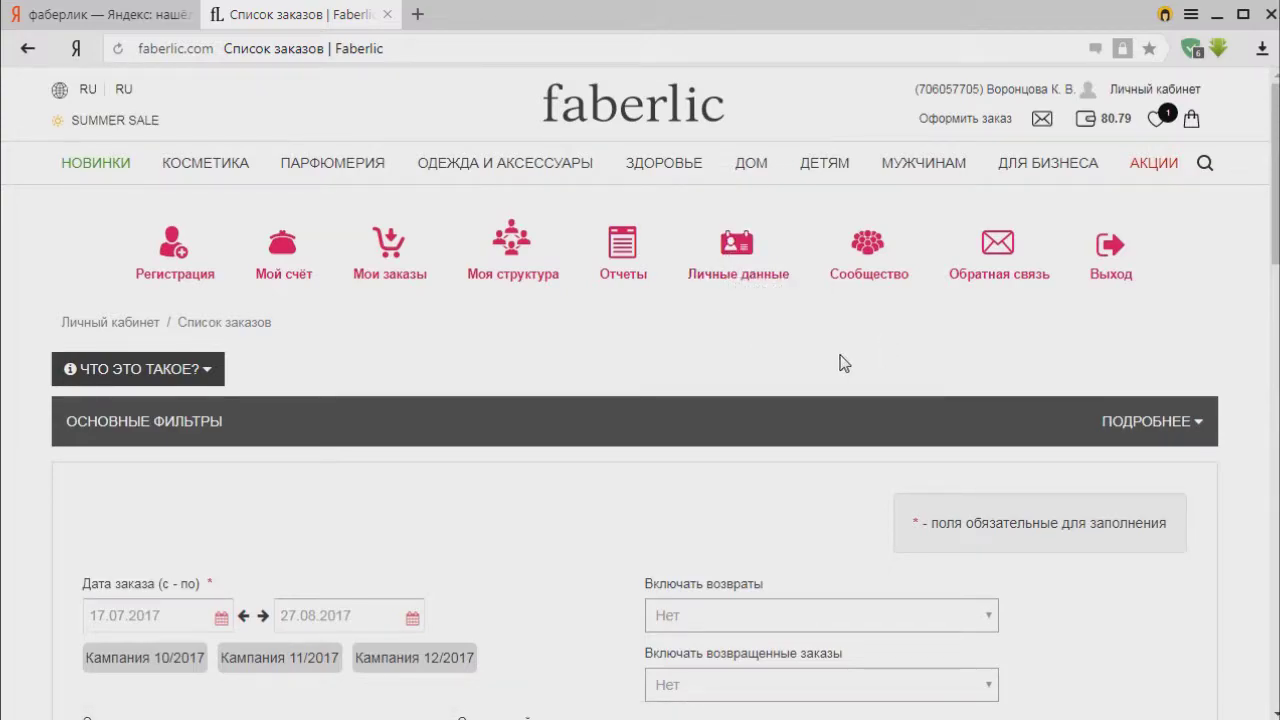
{"action": "scroll", "coordinate": [836, 375], "scroll_direction": "down", "scroll_amount": 8}
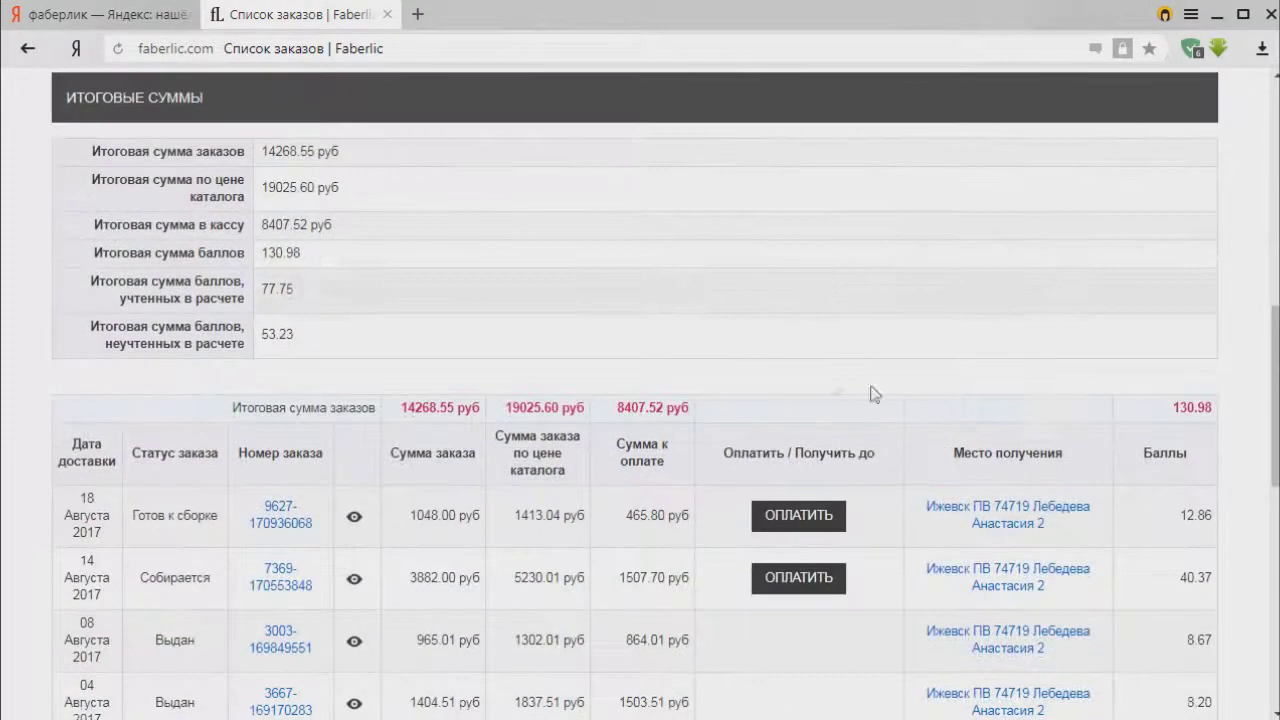